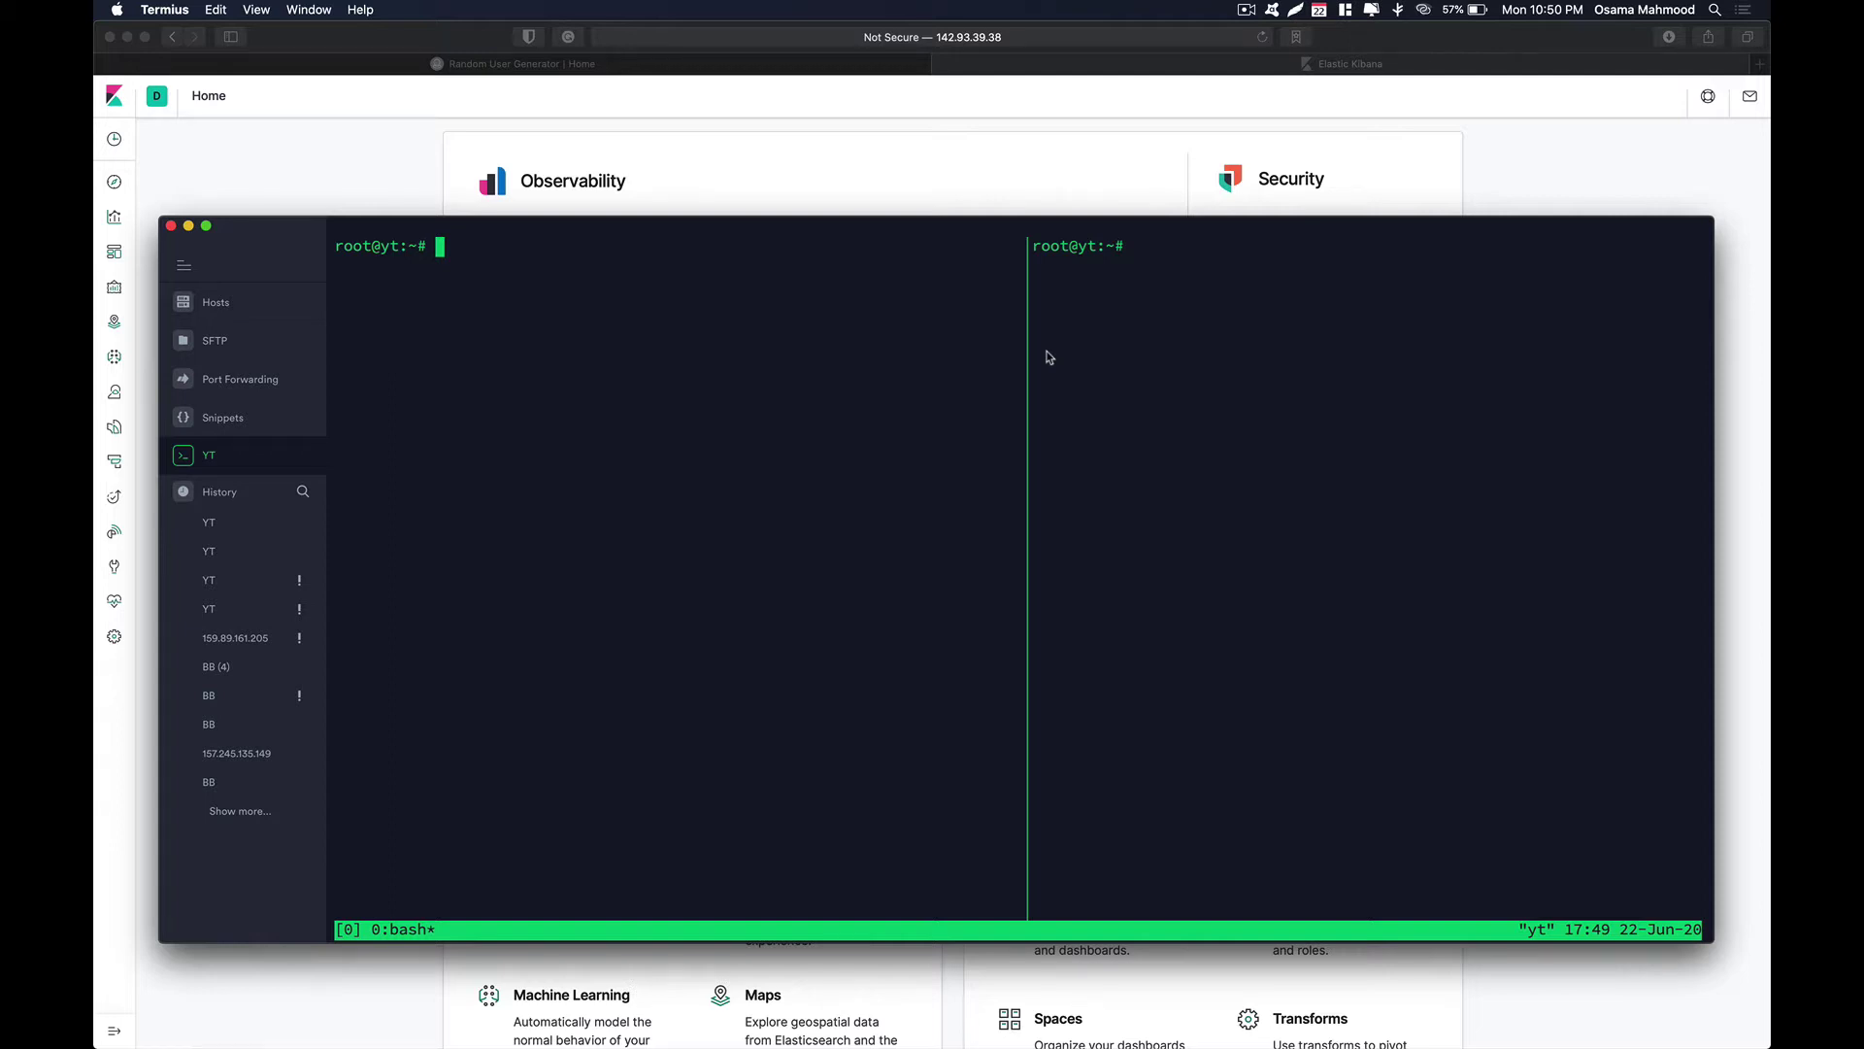
Step: Bring Safari forward on the Random User Generator page
{"action": "left_click", "coordinate": [848, 146]}
{"action": "left_click", "coordinate": [562, 64]}
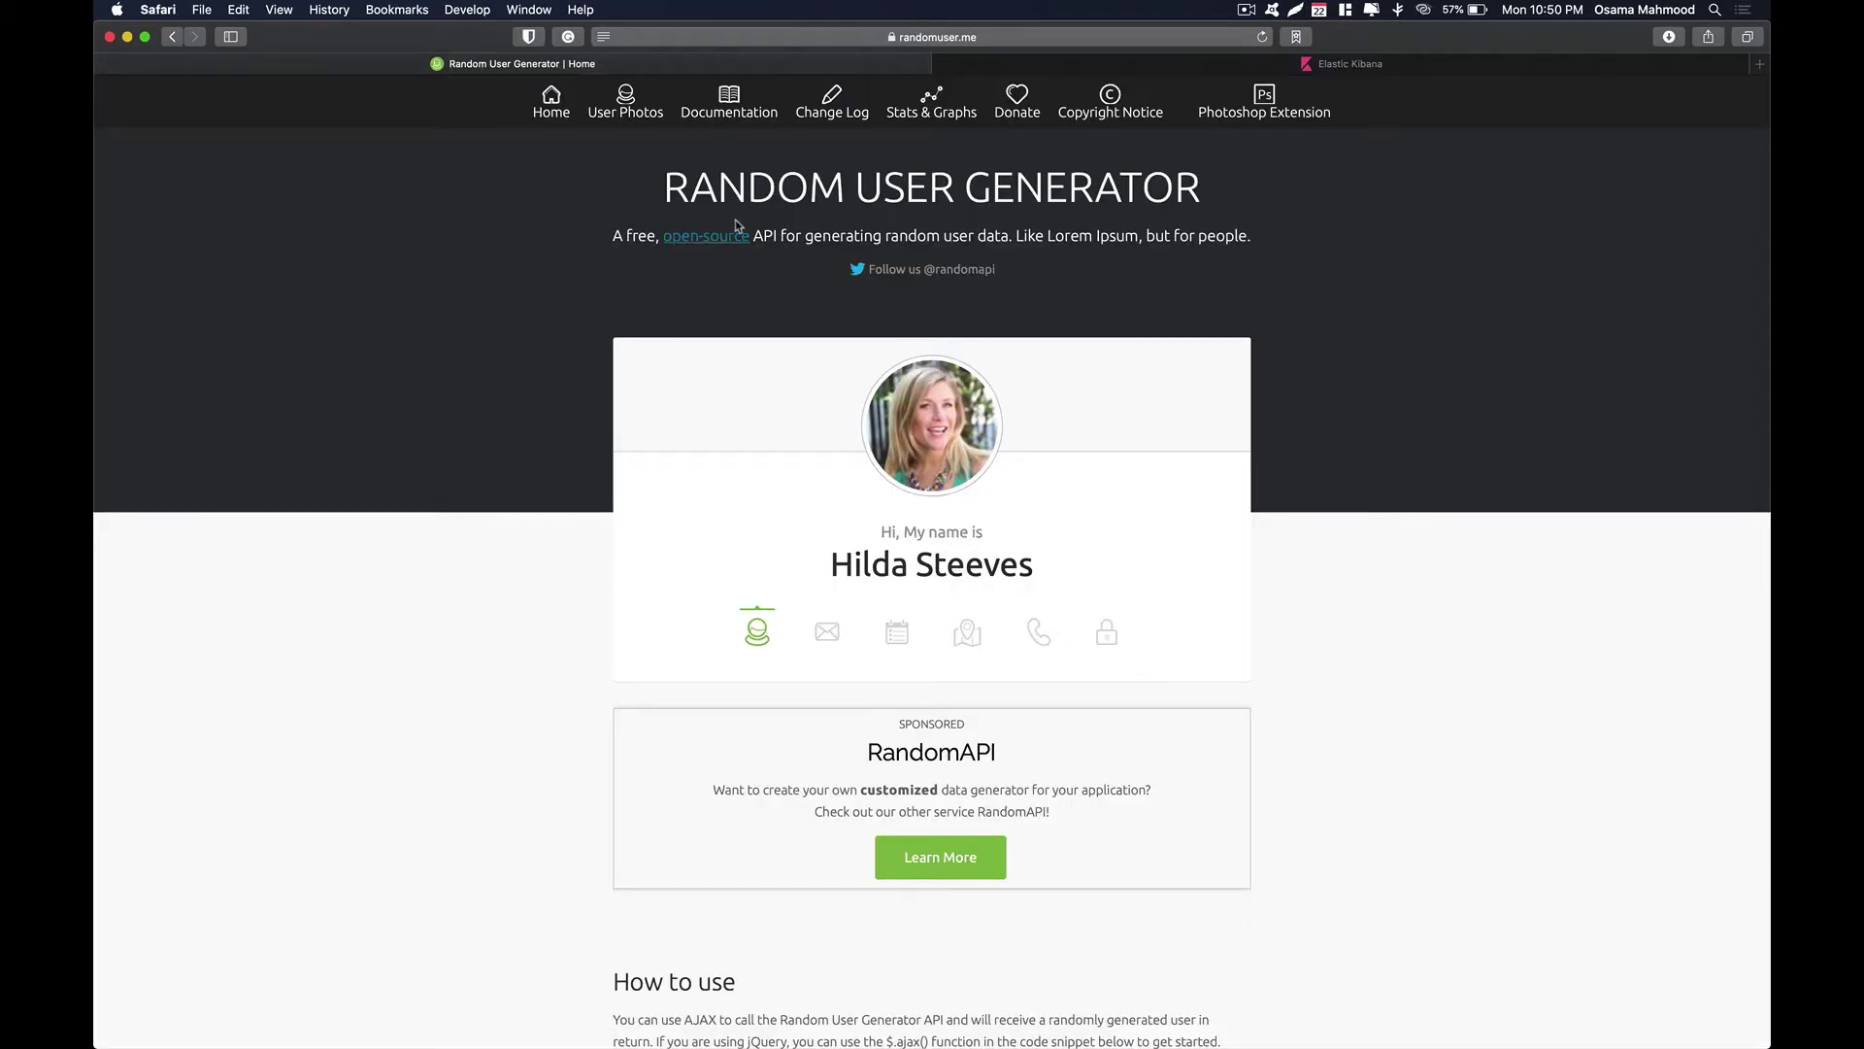
{"action": "left_click_drag", "start_coordinate": [666, 187], "coordinate": [1187, 187]}
{"action": "left_click", "coordinate": [772, 192]}
{"action": "left_click", "coordinate": [764, 39]}
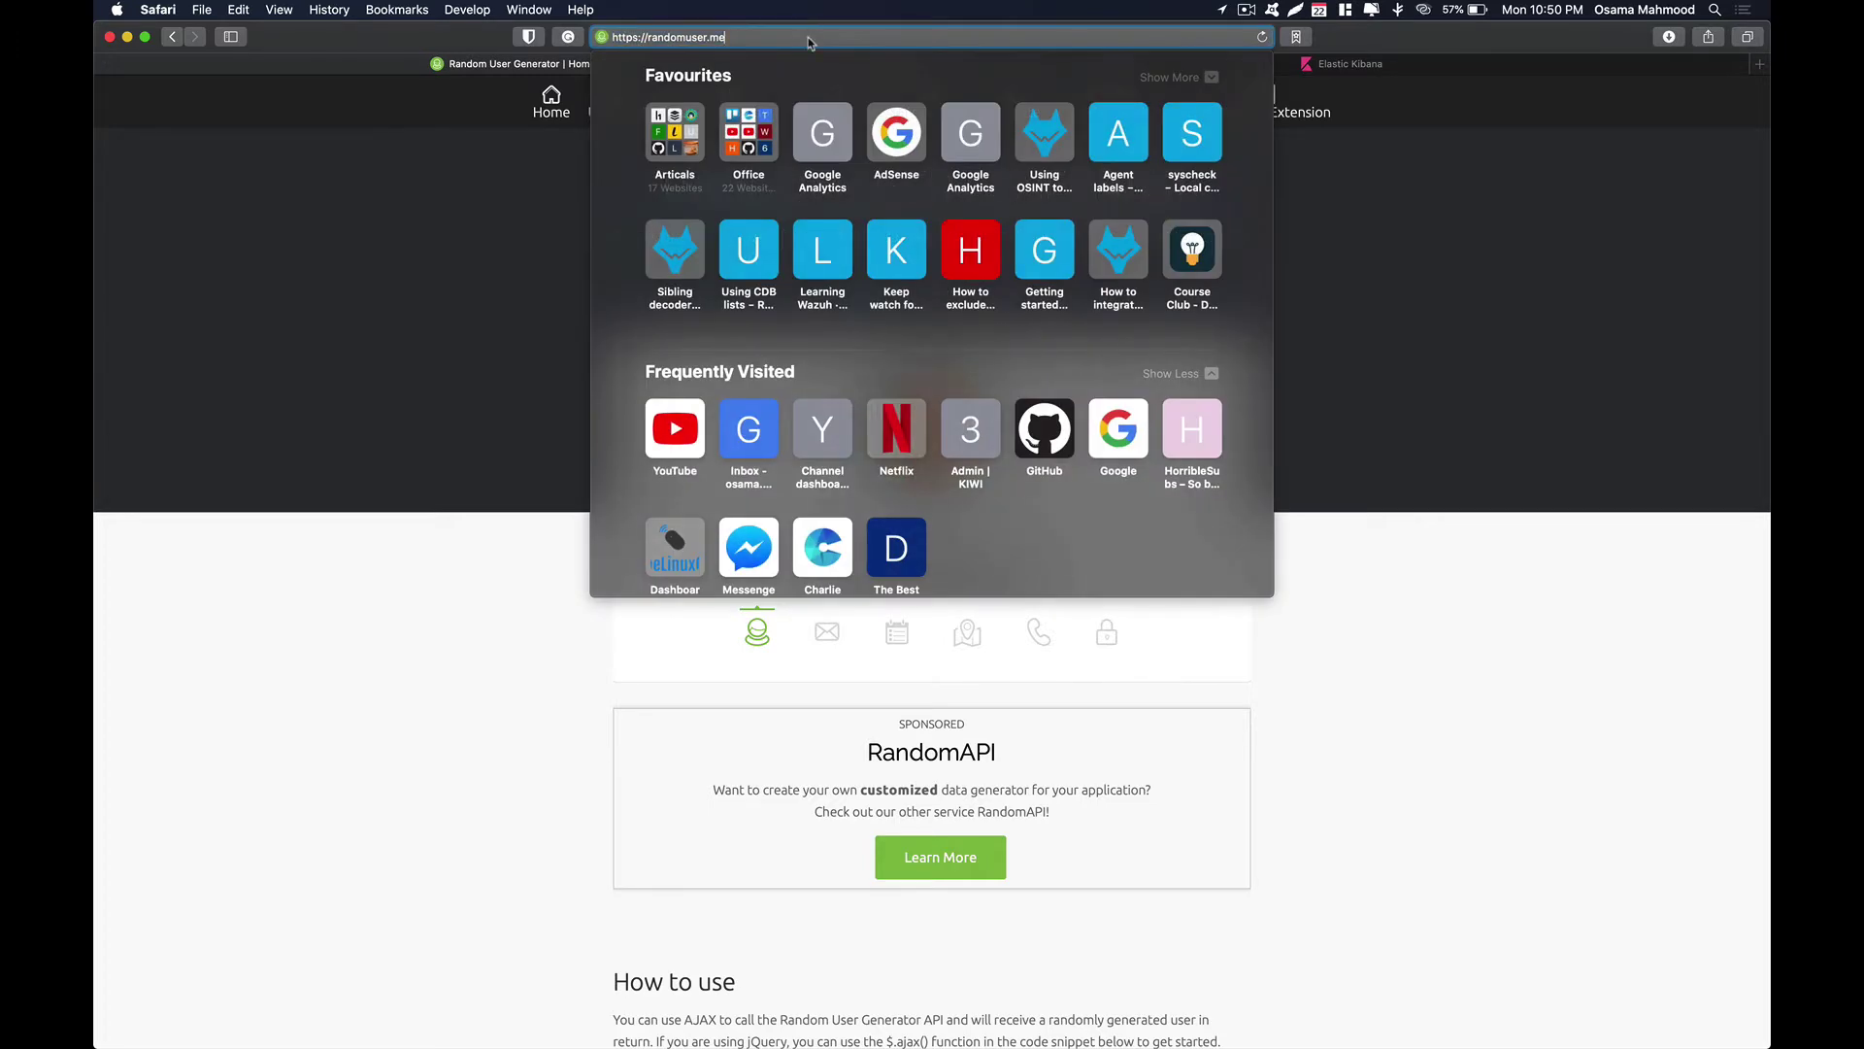
{"action": "type", "text": "/api"}
{"action": "key", "text": "Return"}
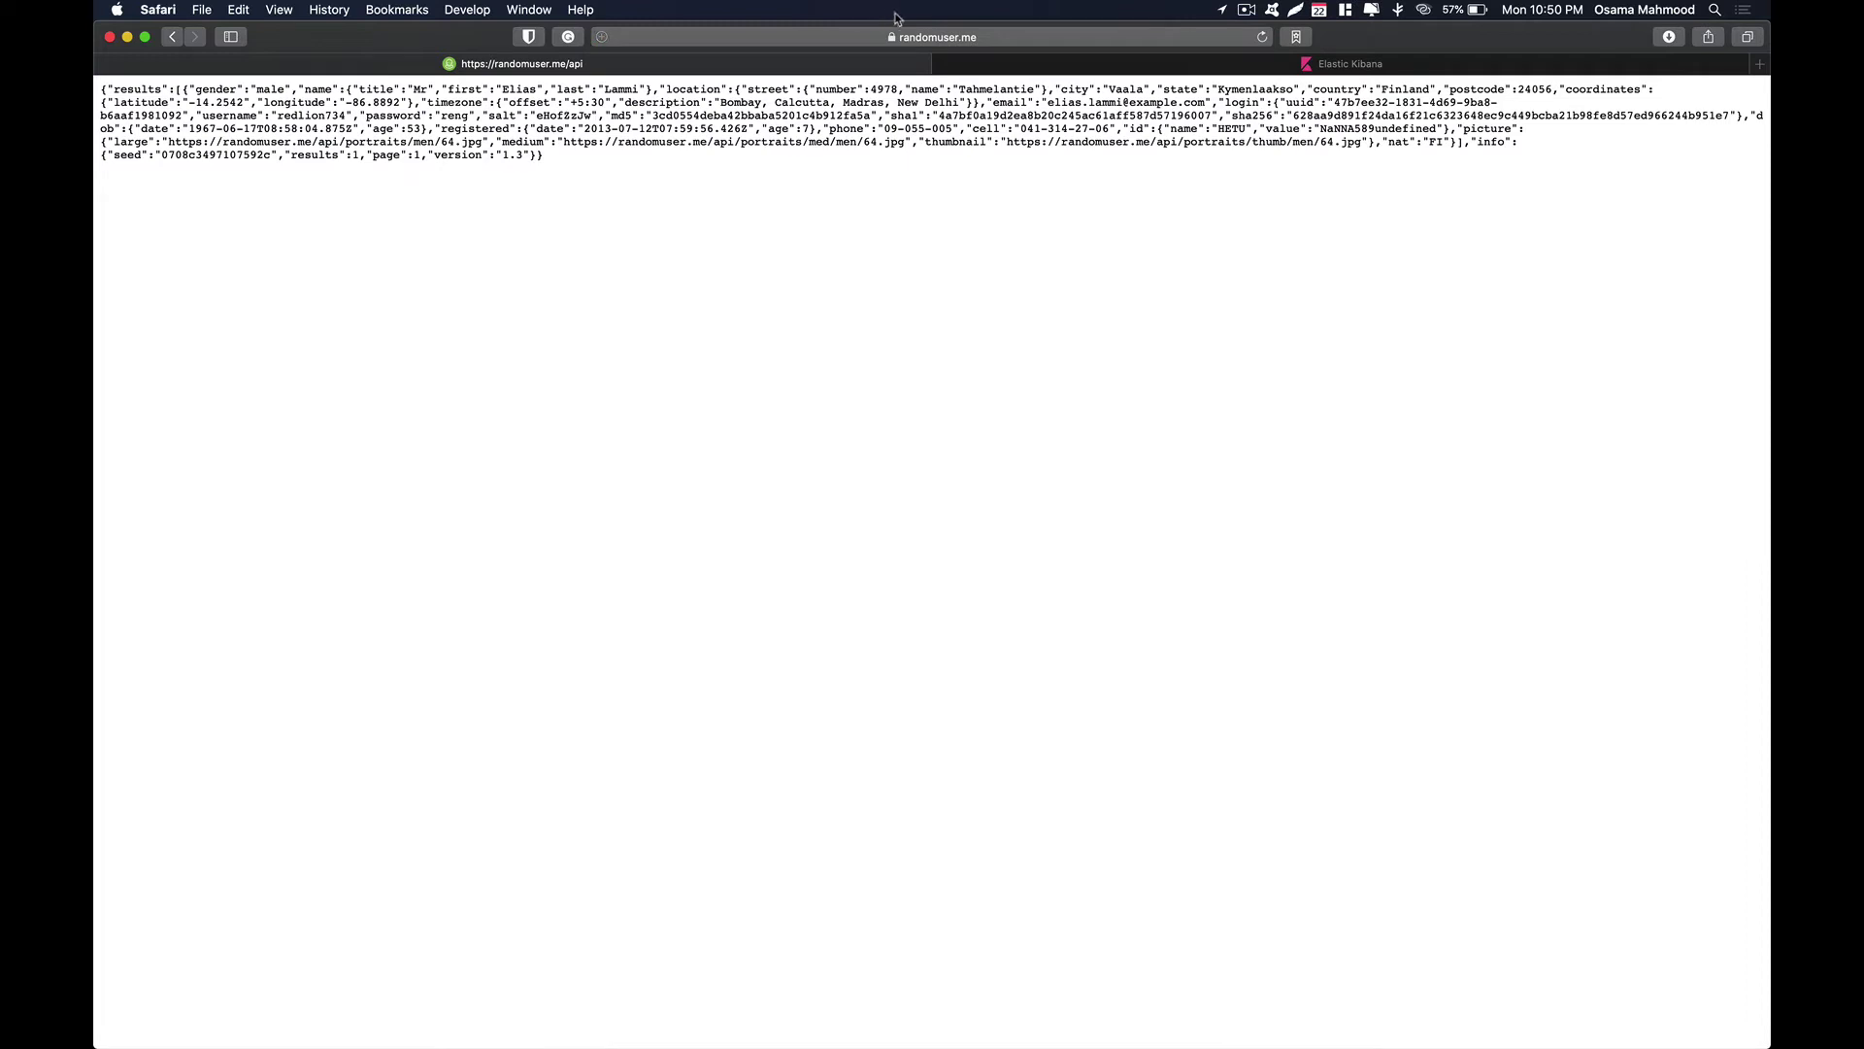
{"action": "left_click", "coordinate": [1262, 37]}
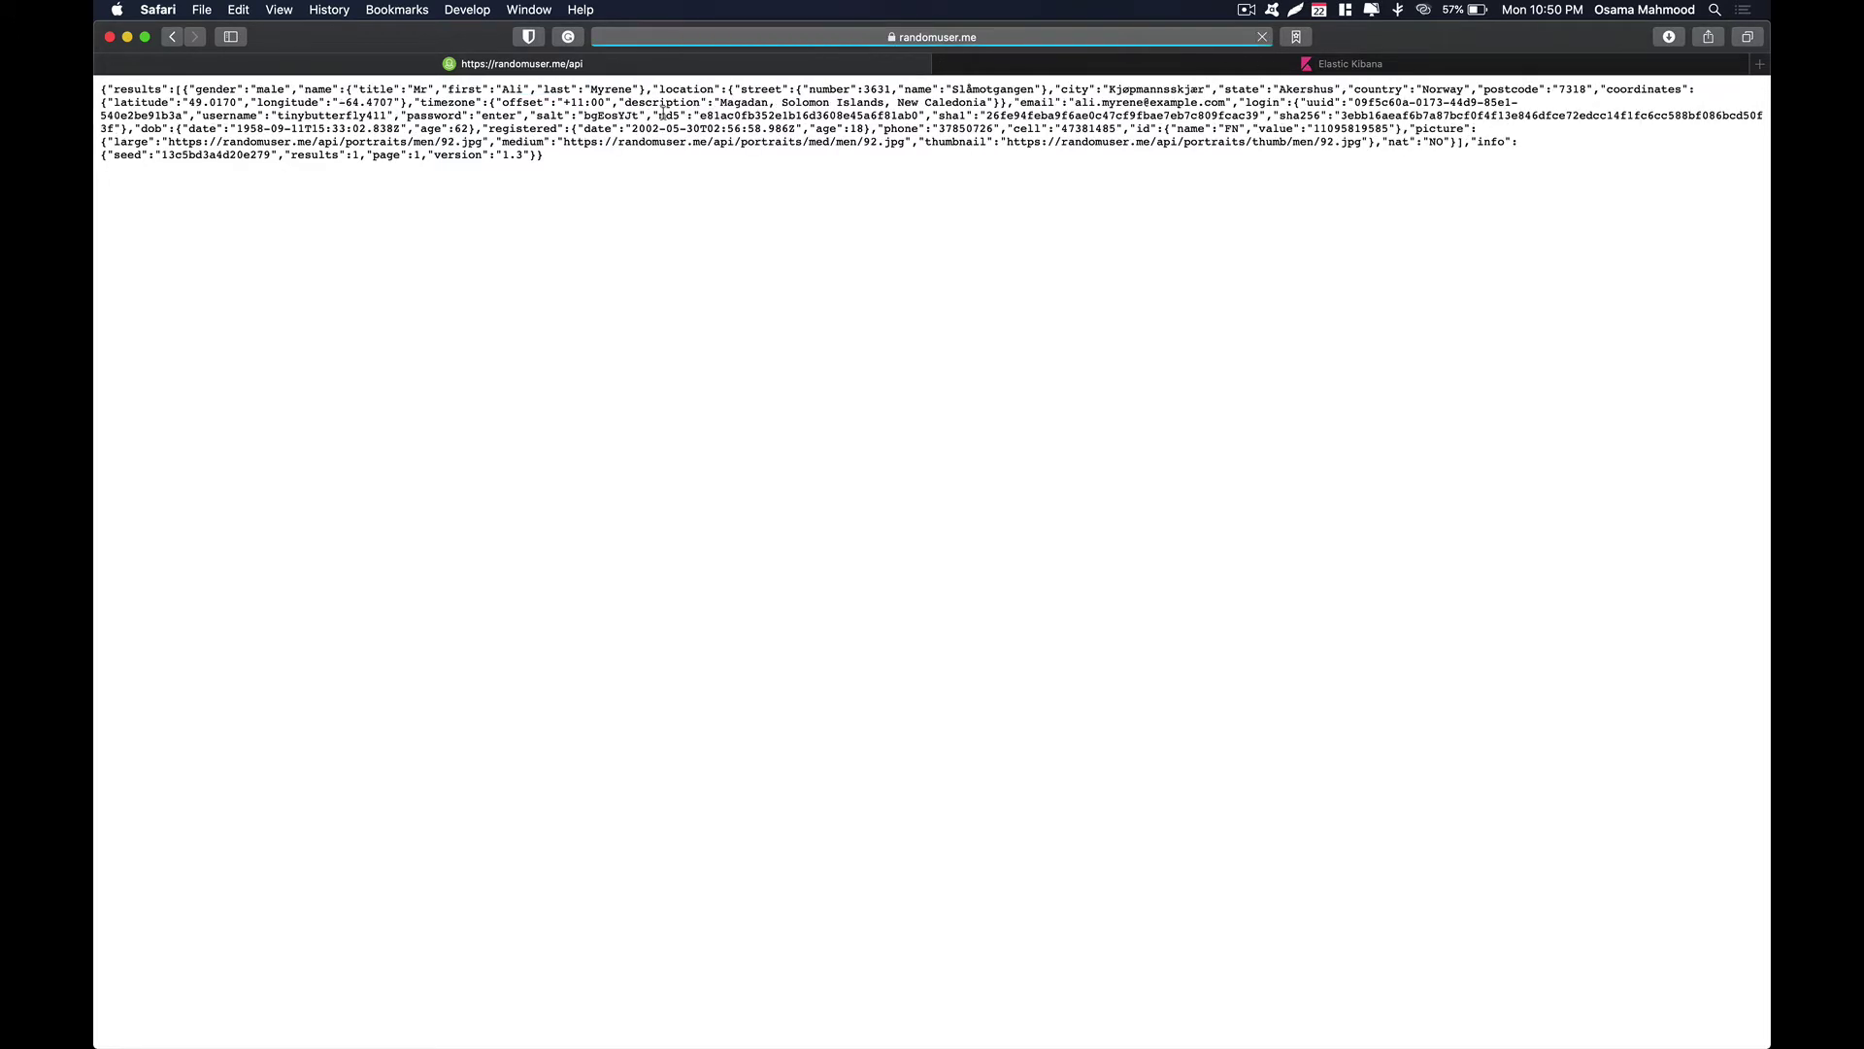
{"action": "double_click", "coordinate": [512, 89]}
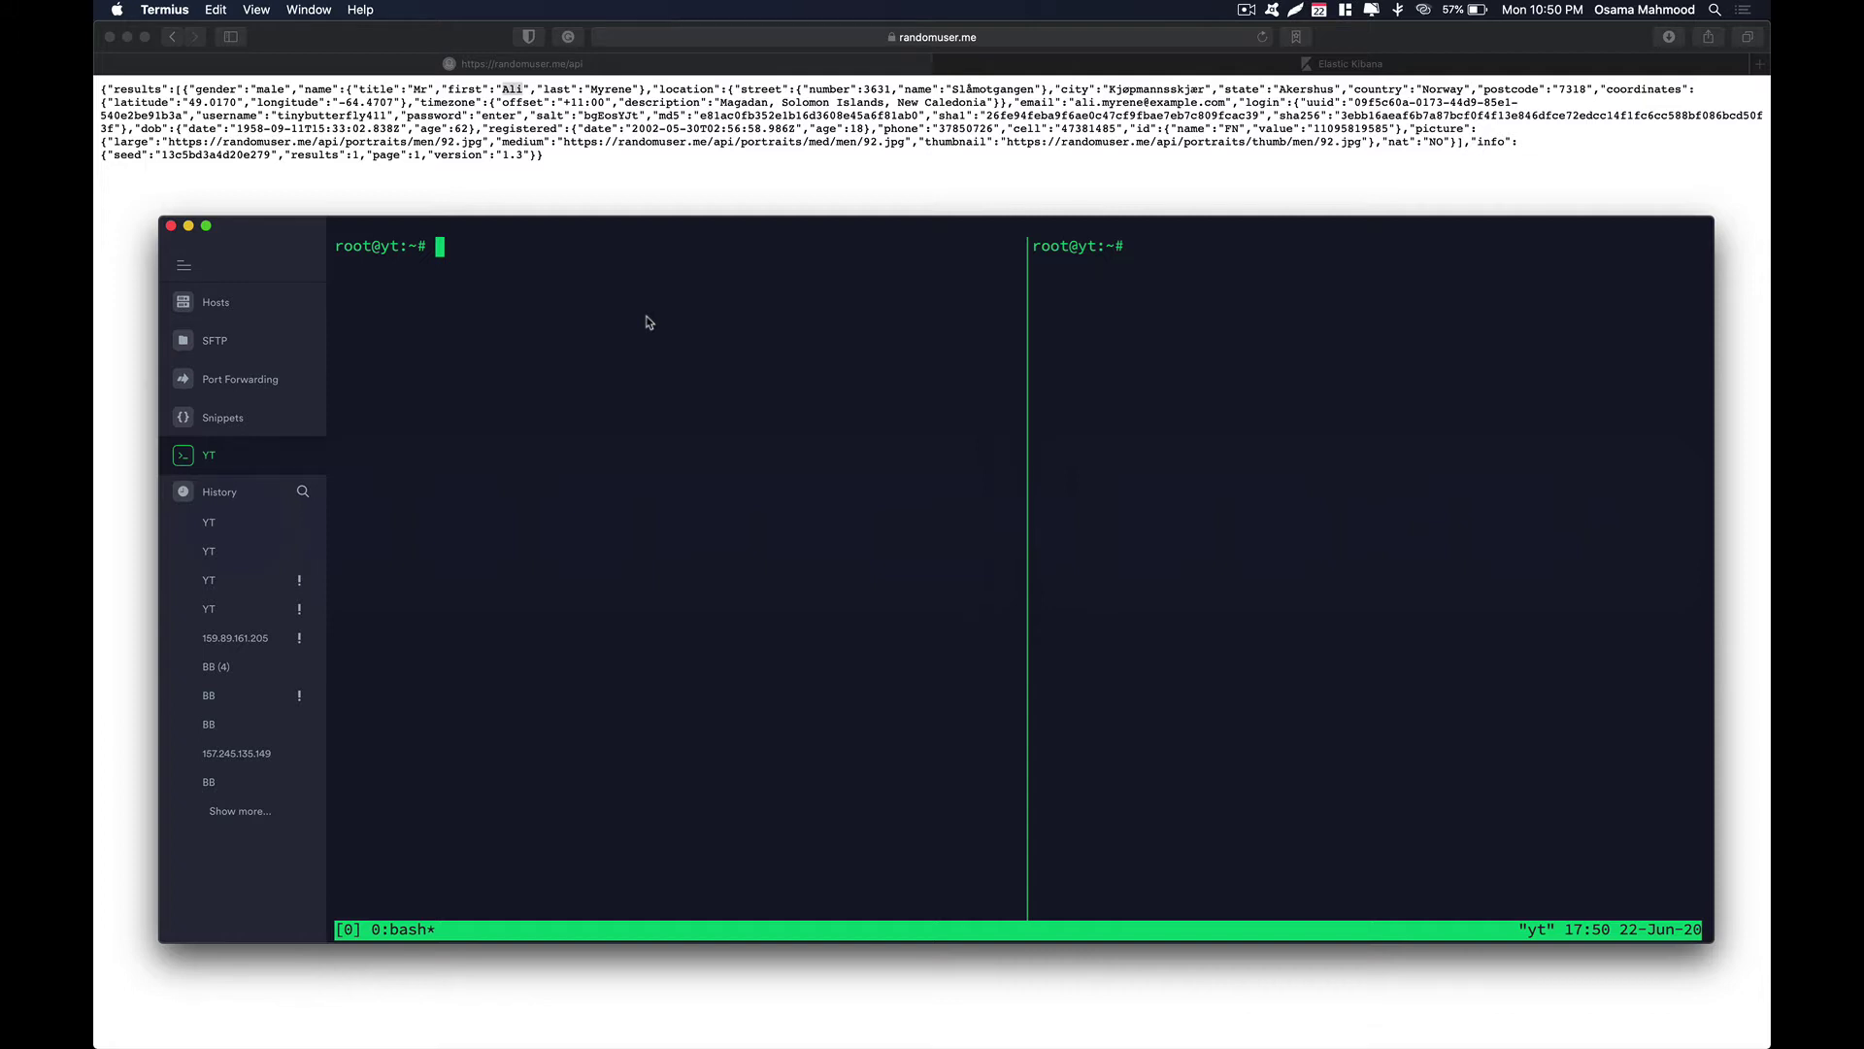
Step: Open the new file /etc/logstash/conf.d/httpapi.conf in nano, using Tab completion for the path
{"action": "type", "text": "nano /etc/logs"}
{"action": "key", "text": "Tab"}
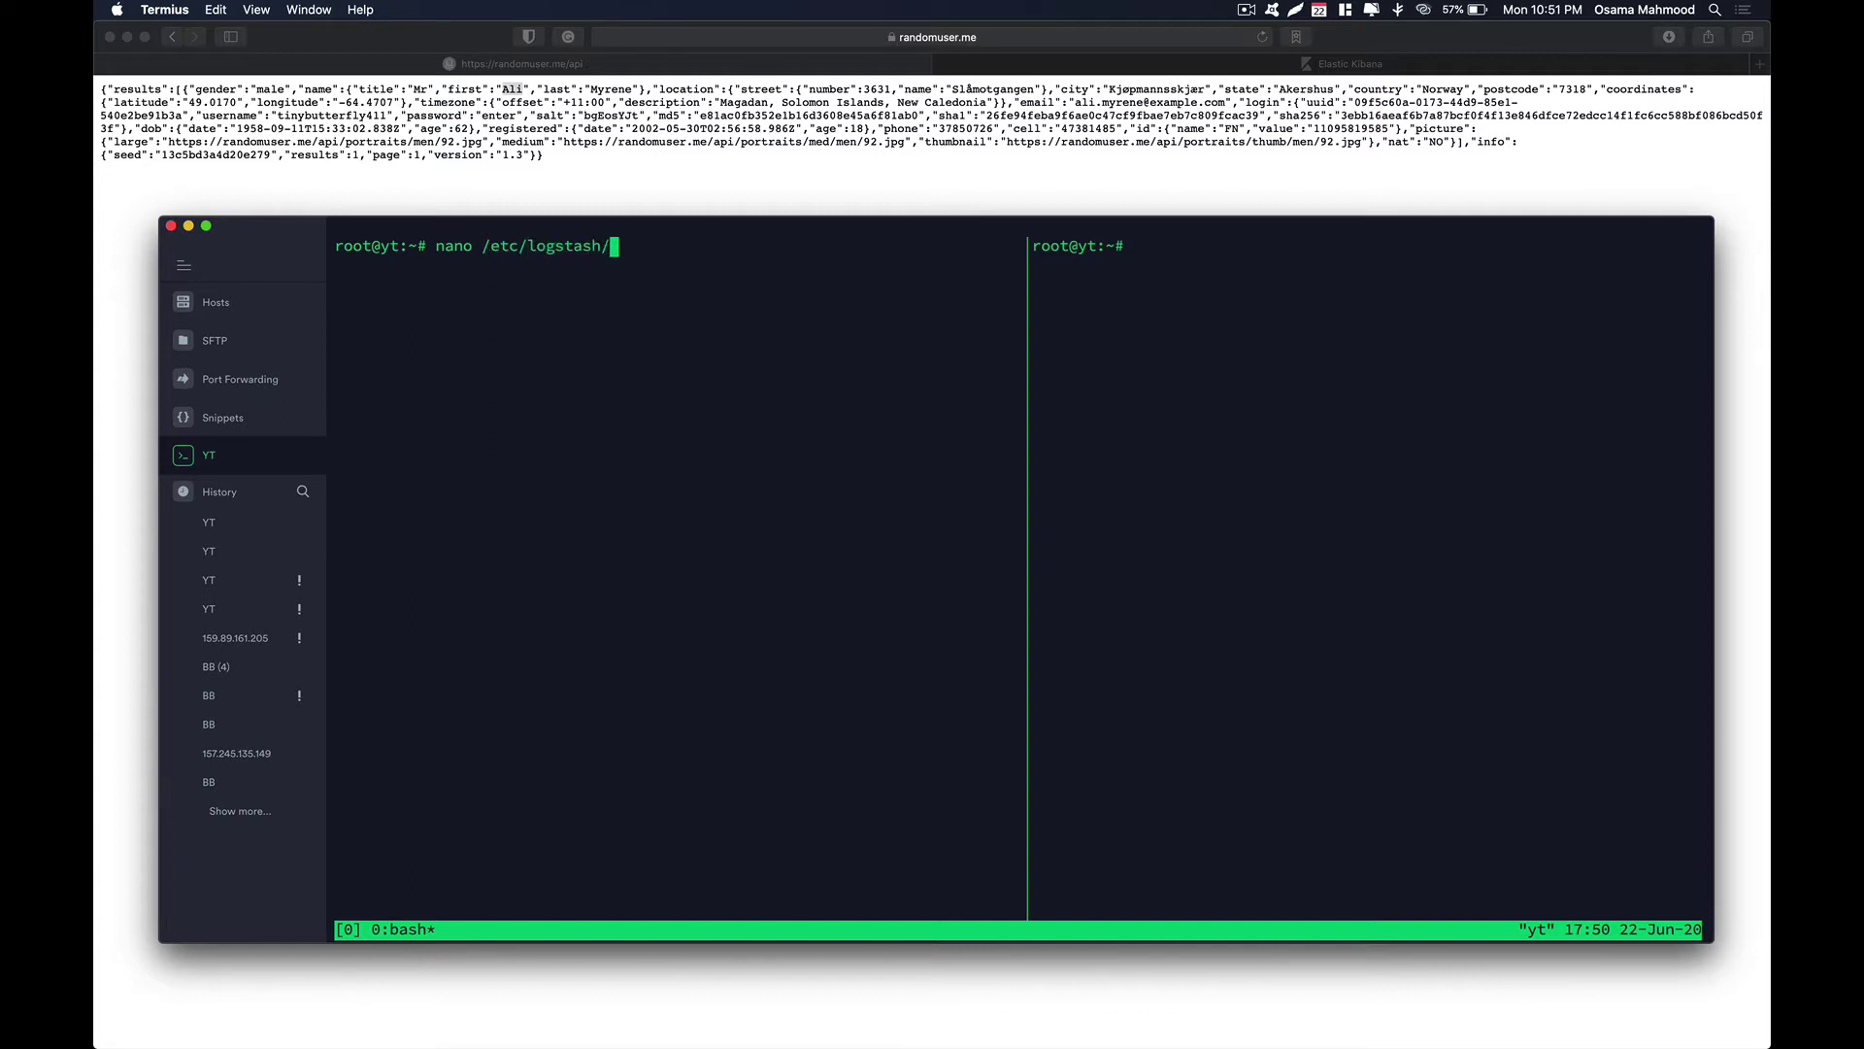
{"action": "type", "text": "c"}
{"action": "key", "text": "Tab"}
{"action": "type", "text": "httpapi.conf"}
{"action": "key", "text": "Return"}
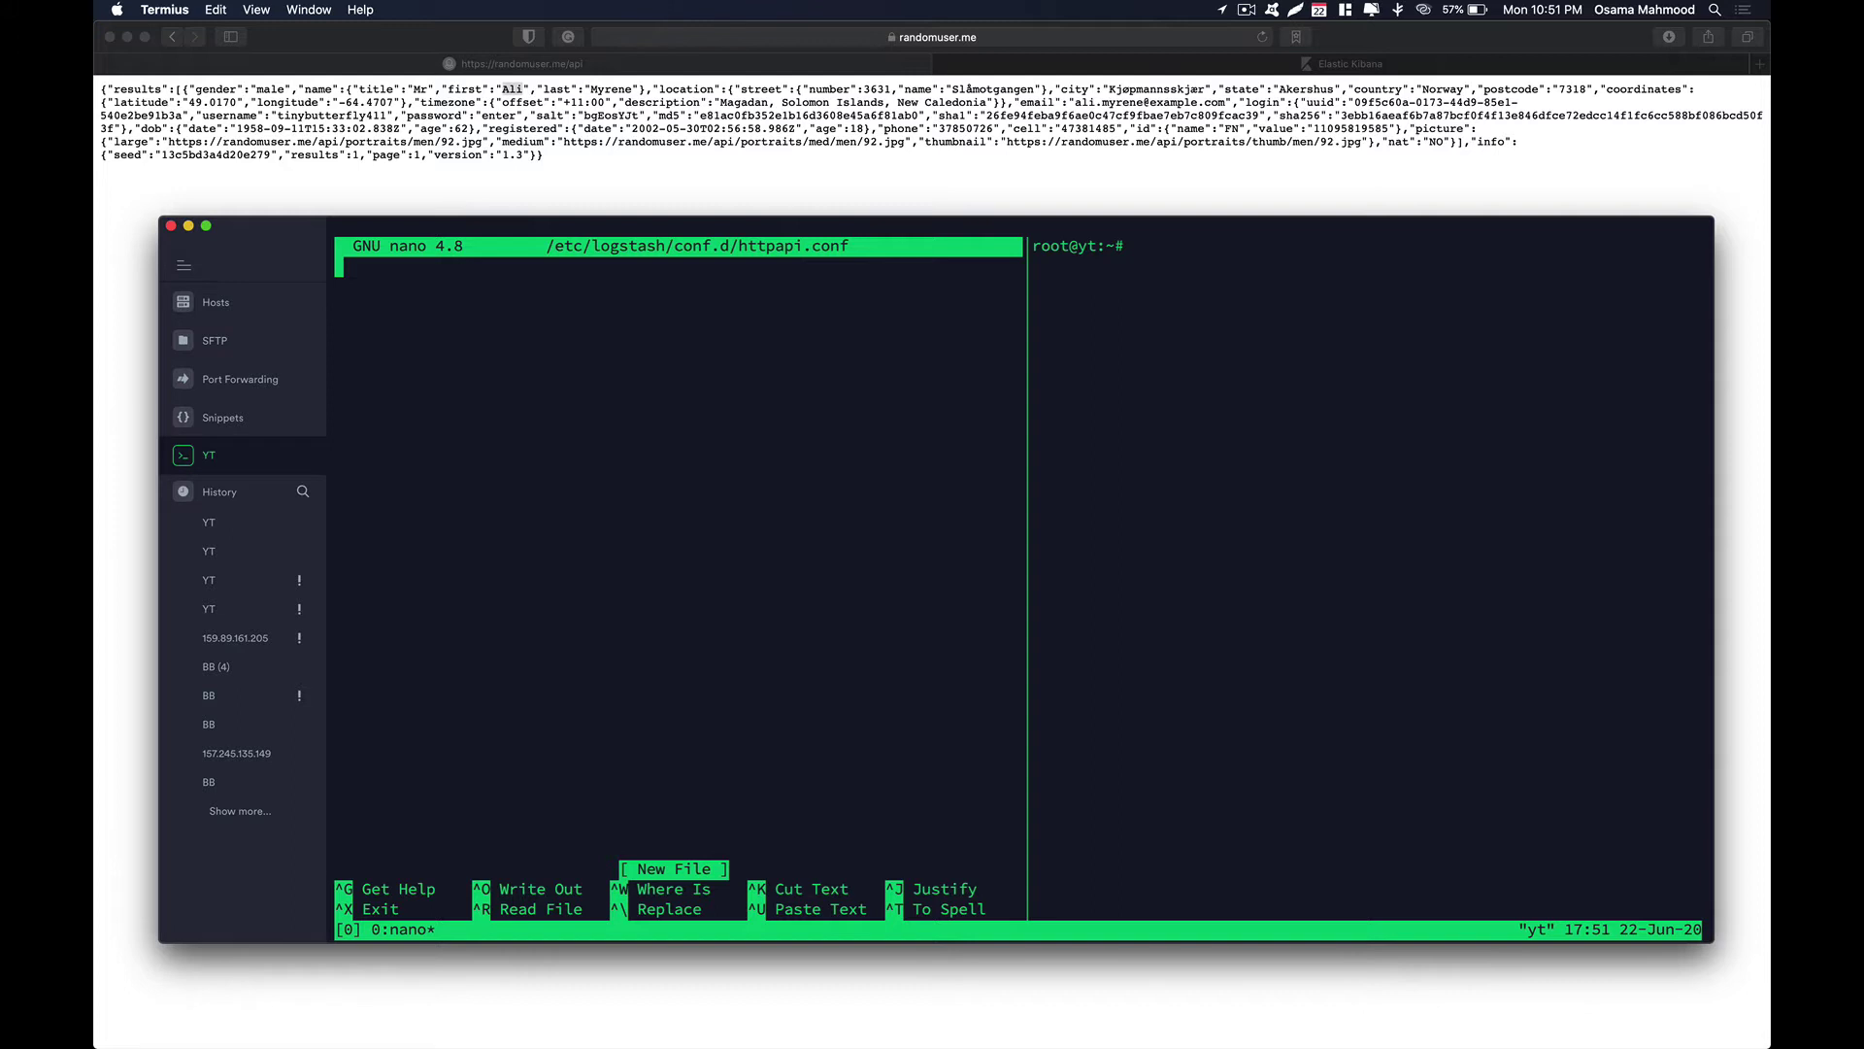
Step: Write input{} and output{} blocks, with input's closing brace on its own line
{"action": "type", "text": "int"}
{"action": "key", "text": "BackSpace"}
{"action": "type", "text": "put{}"}
{"action": "key", "text": "Return"}
{"action": "type", "text": "oput"}
{"action": "key", "text": "BackSpace"}
{"action": "key", "text": "BackSpace"}
{"action": "key", "text": "BackSpace"}
{"action": "type", "text": "utput"}
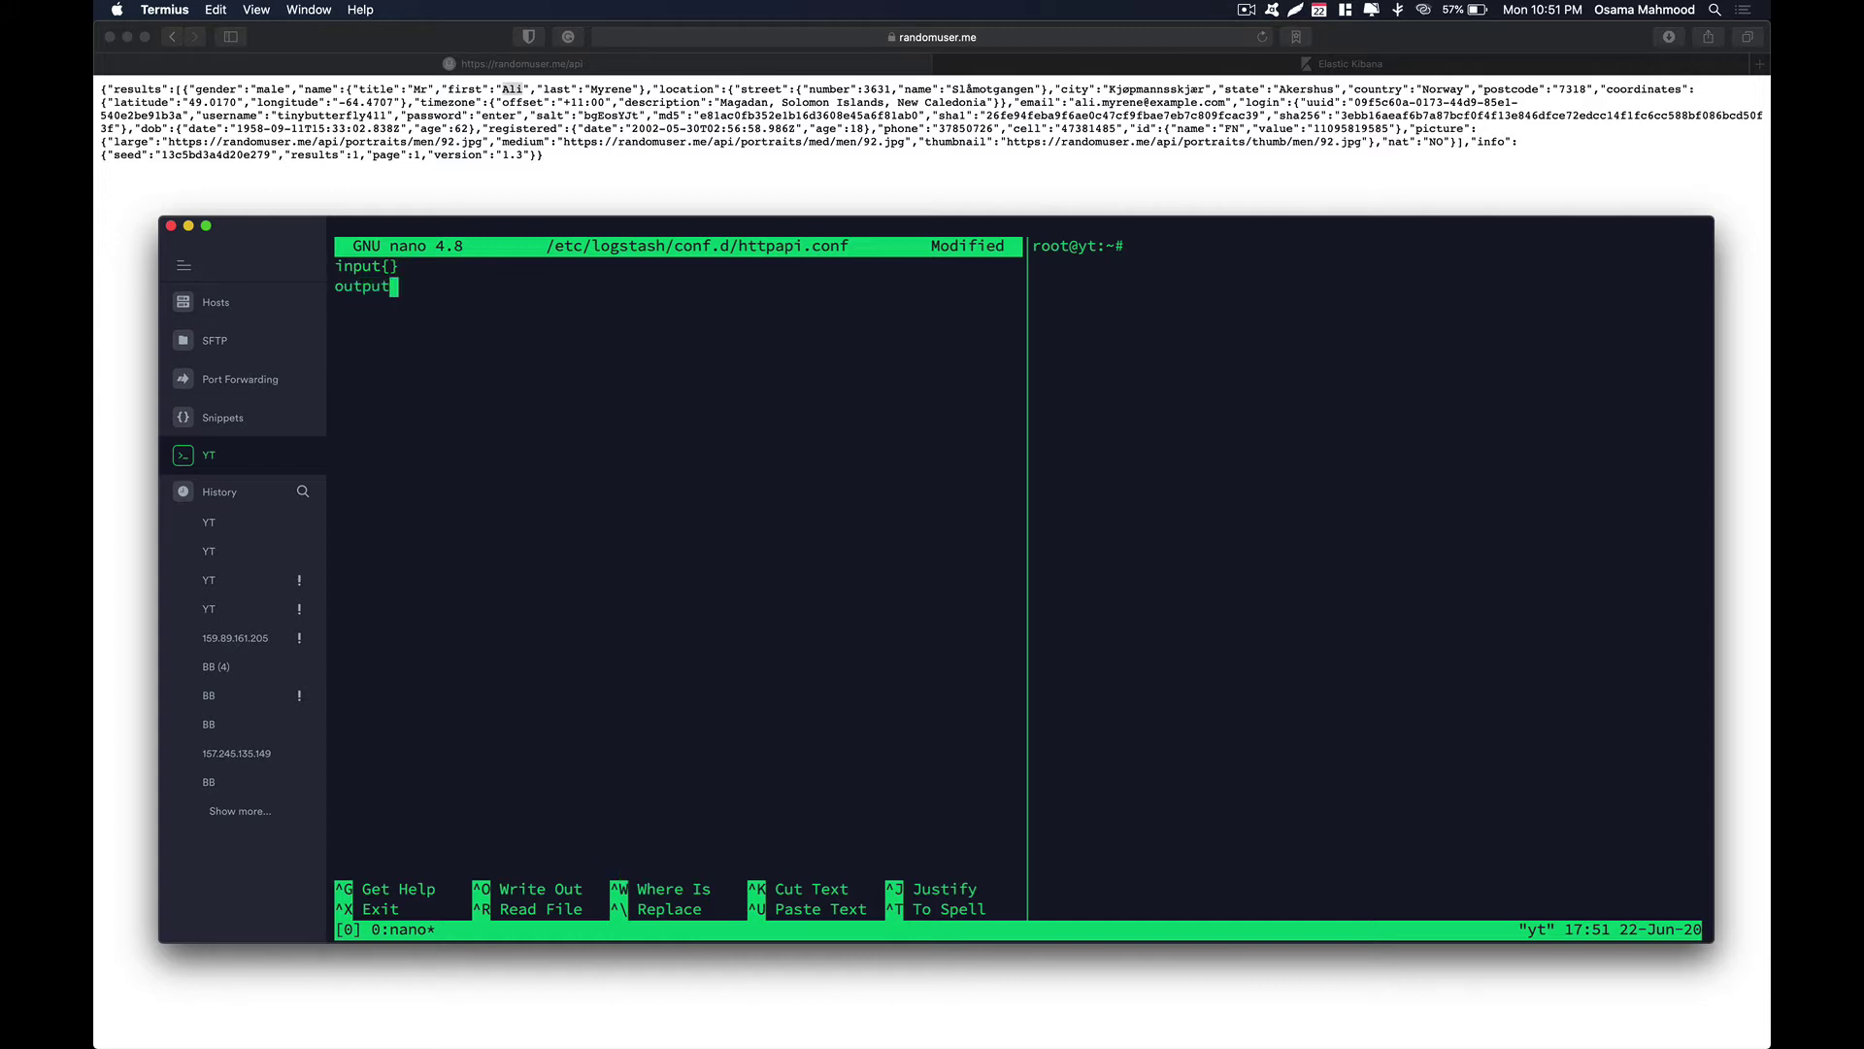
{"action": "type", "text": "{}"}
{"action": "key", "text": "Up"}
{"action": "key", "text": "Return"}
{"action": "key", "text": "Up"}
{"action": "key", "text": "Right"}
{"action": "key", "text": "Right"}
{"action": "key", "text": "Right"}
{"action": "key", "text": "Right"}
{"action": "key", "text": "Right"}
{"action": "key", "text": "Right"}
{"action": "key", "text": "Return"}
Step: Add an http_poller{} section inside input and begin its urls => " line
{"action": "key", "text": "Return"}
{"action": "key", "text": "Up"}
{"action": "type", "text": "ht"}
{"action": "key", "text": "BackSpace"}
{"action": "key", "text": "BackSpace"}
{"action": "key", "text": "BackSpace"}
{"action": "key", "text": "BackSpace"}
{"action": "key", "text": "BackSpace"}
{"action": "type", "text": "http_poller{}"}
{"action": "key", "text": "Left"}
{"action": "key", "text": "Return"}
{"action": "key", "text": "Return"}
{"action": "key", "text": "Up"}
{"action": "type", "text": "urls"}
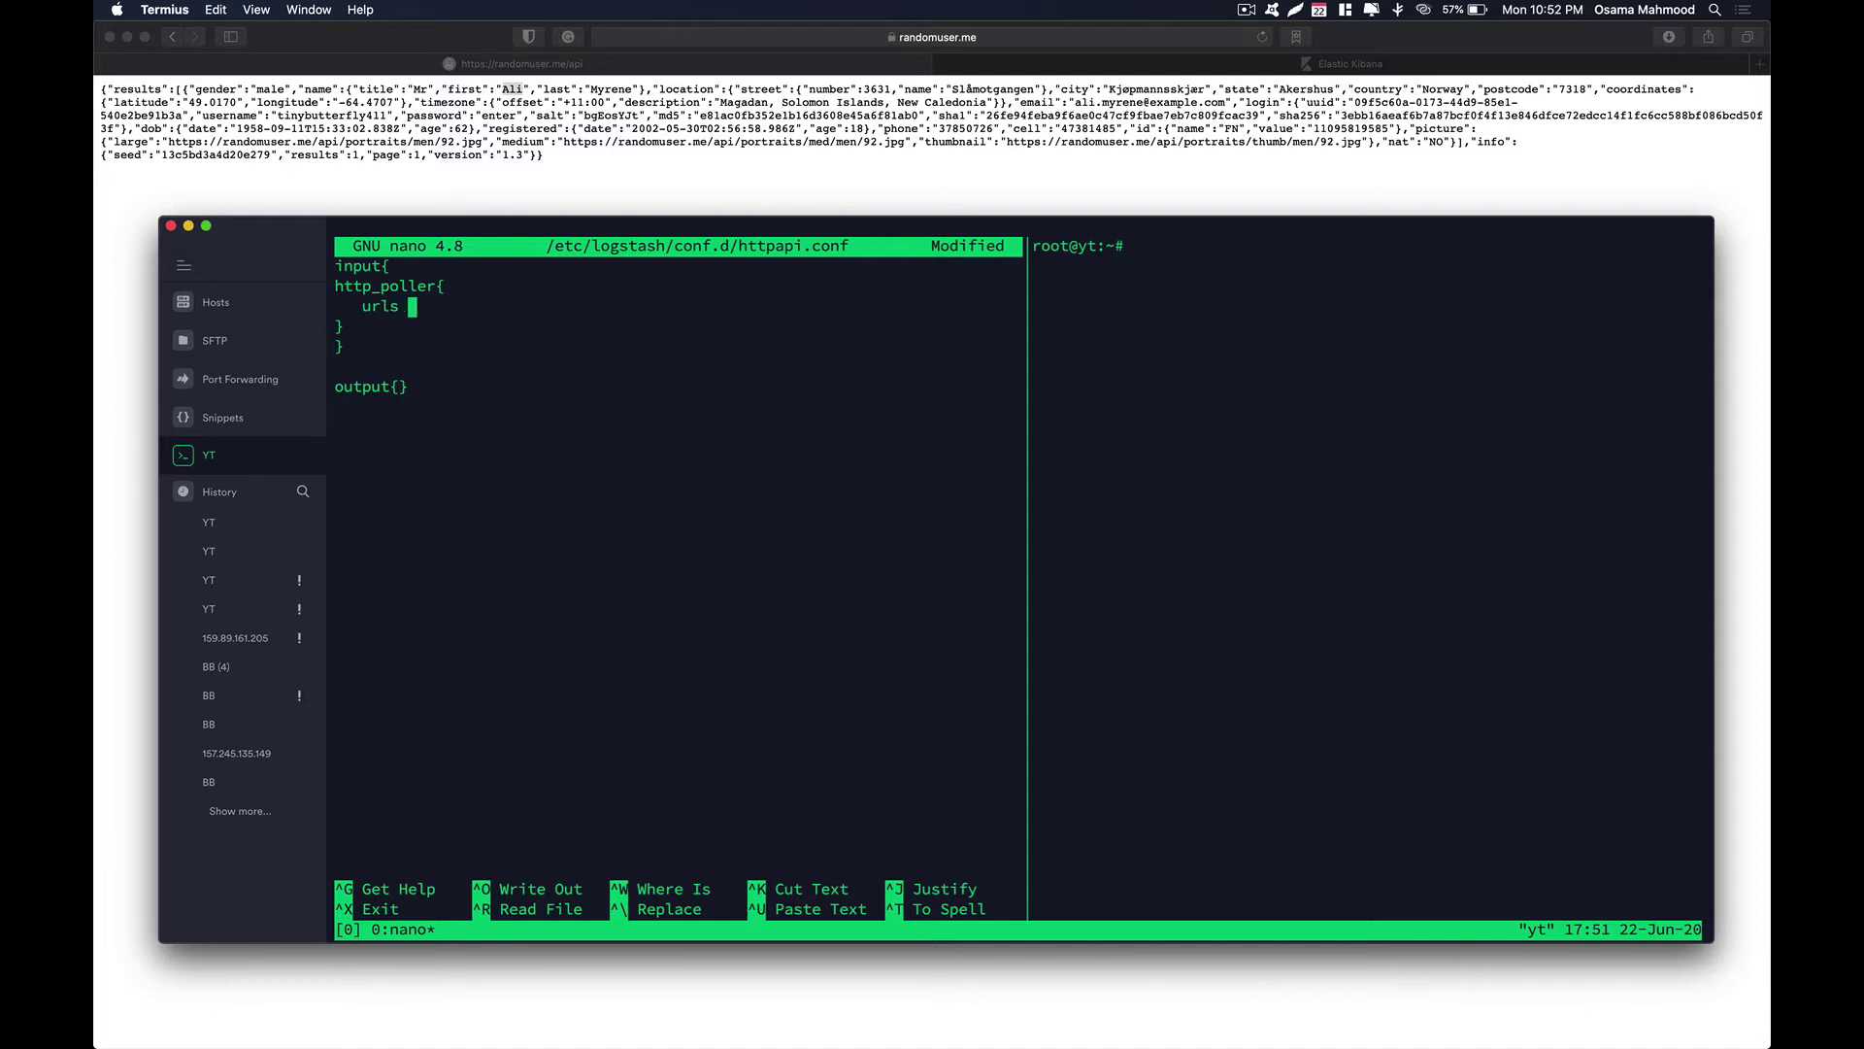
{"action": "type", "text": " => \""}
{"action": "left_click", "coordinate": [1009, 34]}
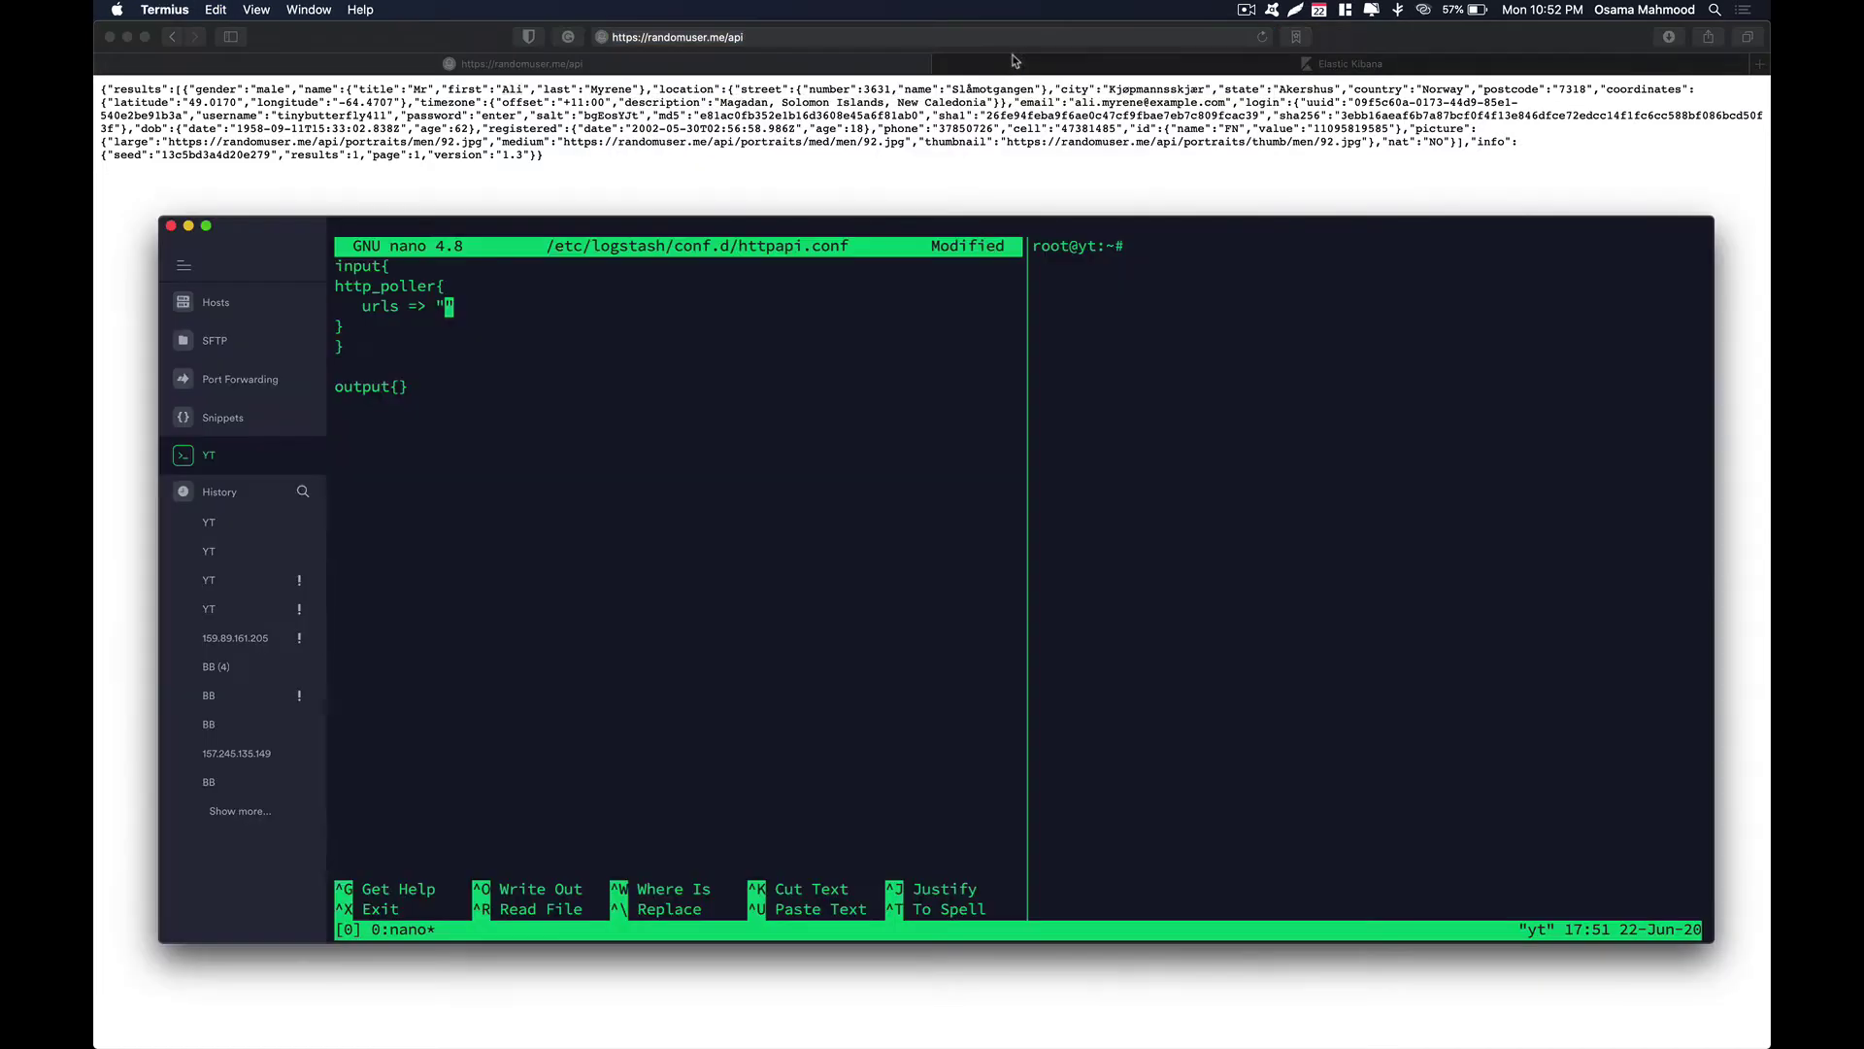
{"action": "key", "text": "super+v"}
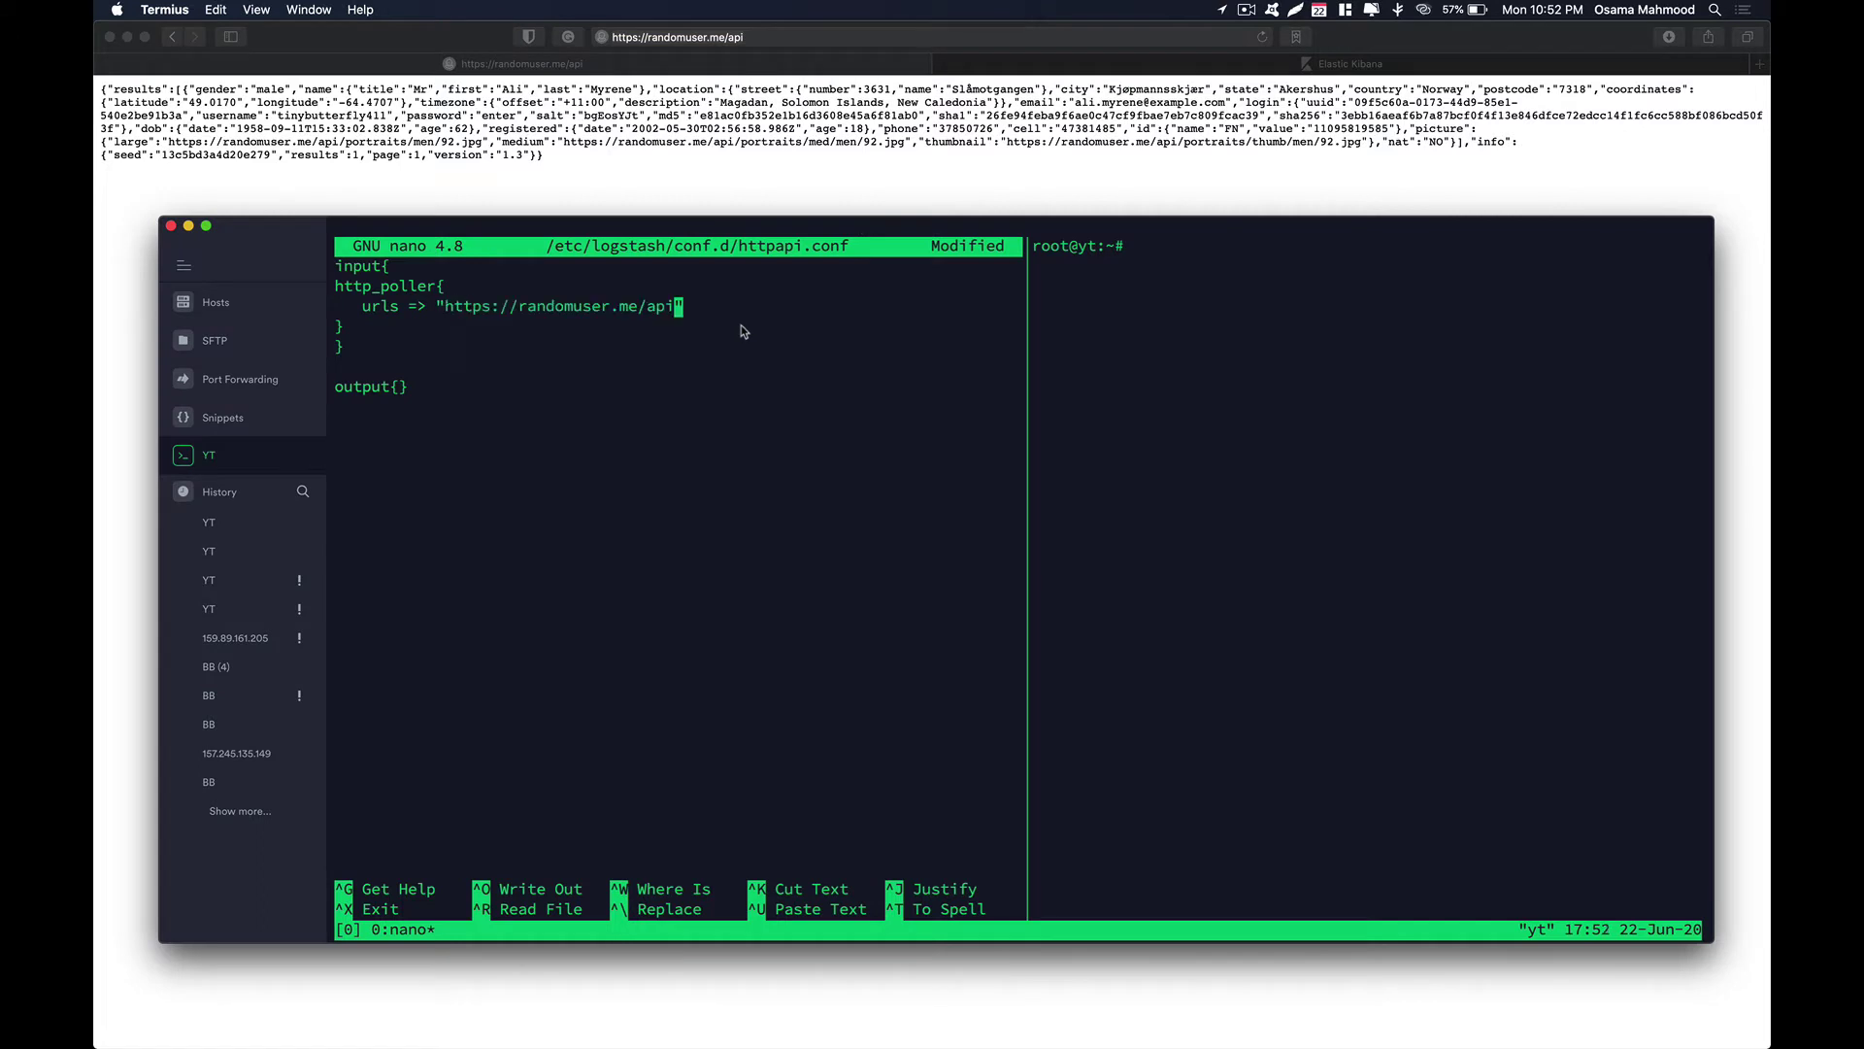
{"action": "key", "text": "Right"}
{"action": "key", "text": "Return"}
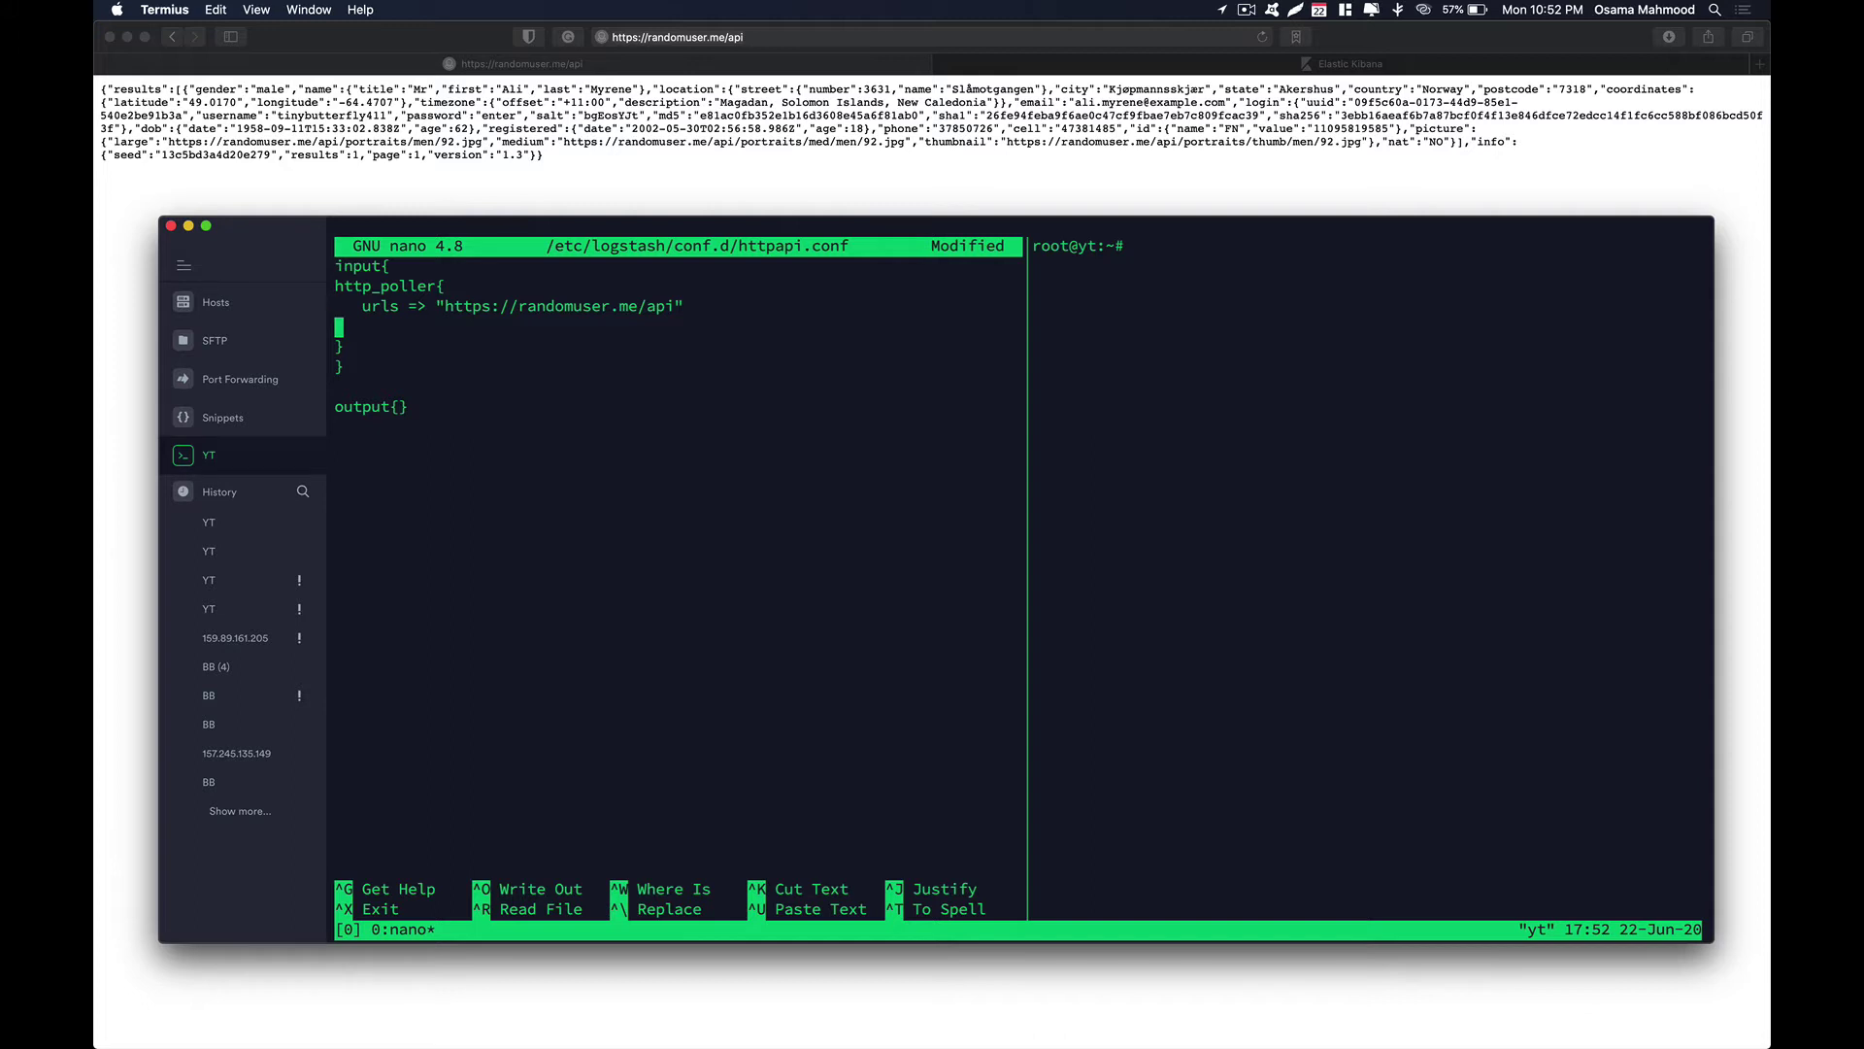
{"action": "key", "text": "Up"}
{"action": "key", "text": "Right"}
{"action": "key", "text": "Right"}
Step: Add a urls{ => line above urlname, directly under http_poller{
{"action": "key", "text": "Right"}
{"action": "key", "text": "Right"}
{"action": "key", "text": "Right"}
{"action": "key", "text": "Right"}
{"action": "key", "text": "Right"}
{"action": "key", "text": "BackSpace"}
{"action": "type", "text": "name"}
{"action": "key", "text": "Up"}
{"action": "key", "text": "Right"}
{"action": "key", "text": "Right"}
{"action": "key", "text": "Return"}
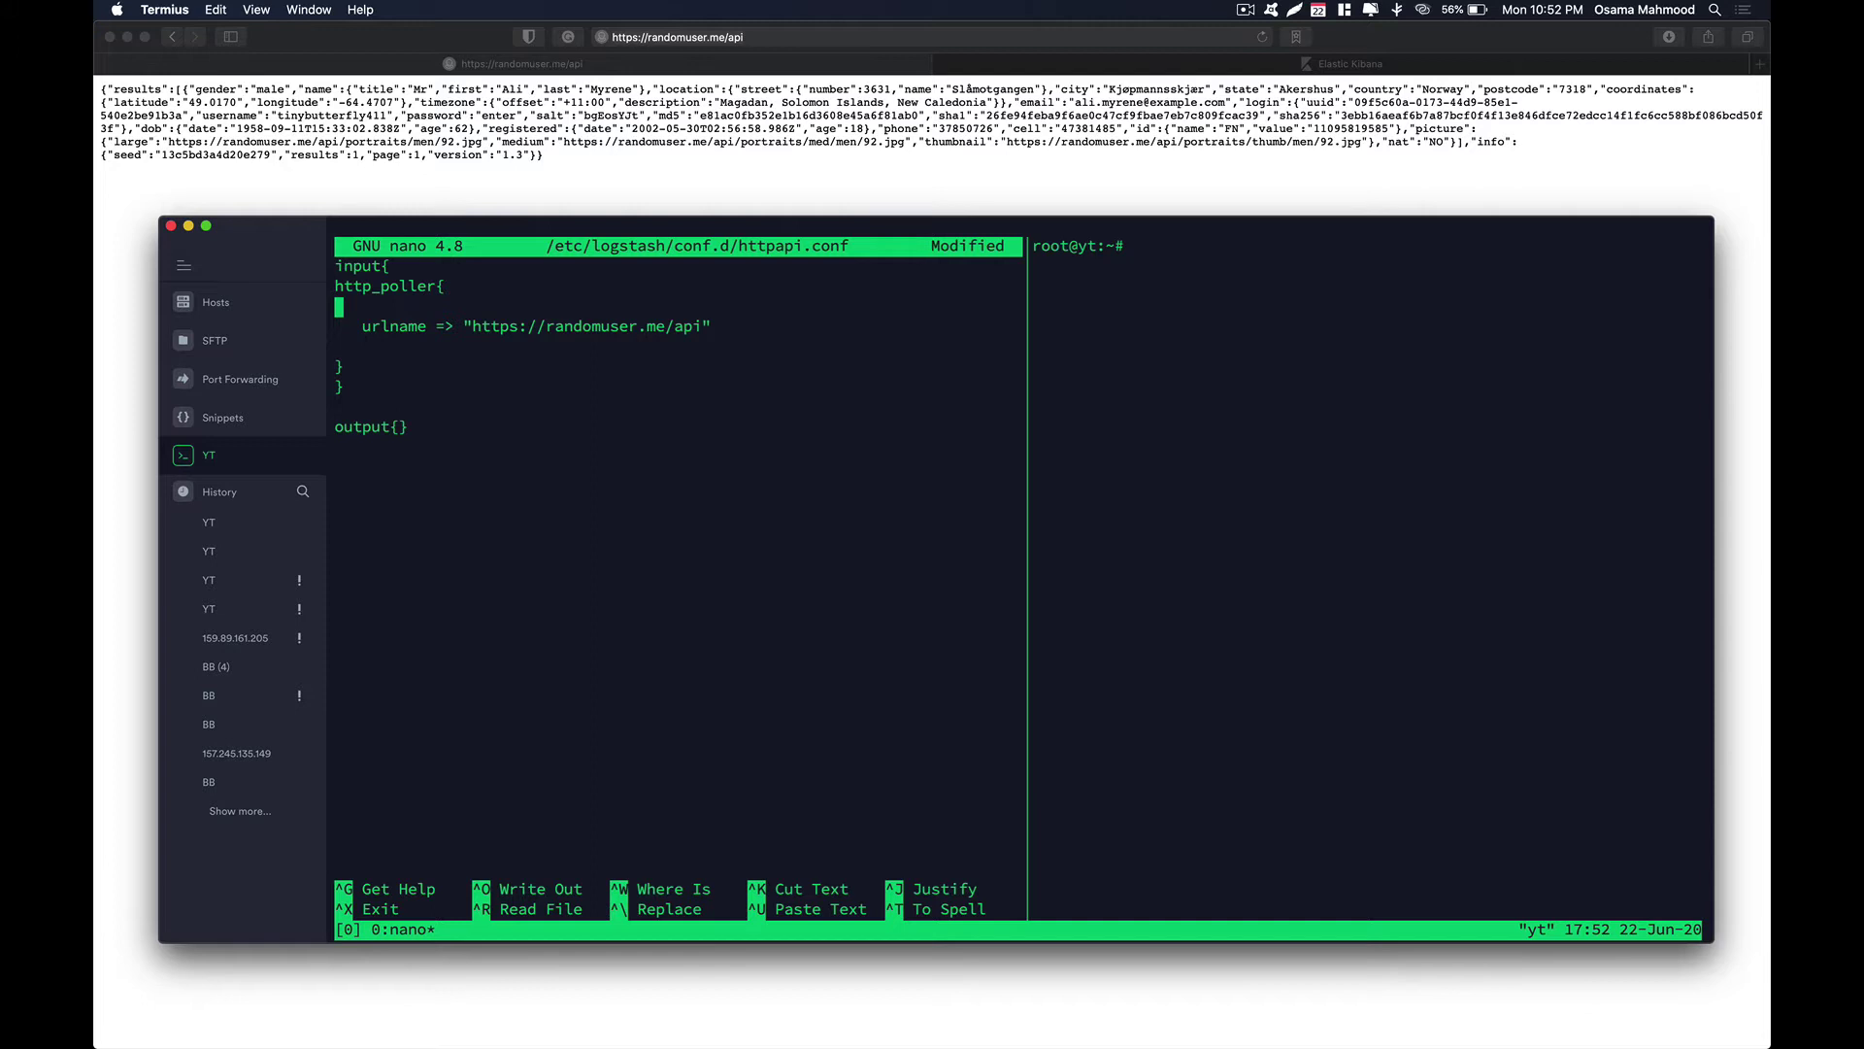
{"action": "type", "text": "urls{"}
{"action": "type", "text": "=>"}
Step: Close the urls hash with } and indent the urls, urlname and brace lines
{"action": "key", "text": "Down"}
{"action": "key", "text": "Down"}
{"action": "type", "text": "}"}
{"action": "key", "text": "Up"}
{"action": "key", "text": "Up"}
{"action": "key", "text": "Left"}
{"action": "key", "text": "Tab"}
{"action": "key", "text": "Down"}
{"action": "key", "text": "Left"}
{"action": "key", "text": "Left"}
{"action": "key", "text": "Left"}
{"action": "key", "text": "Left"}
{"action": "key", "text": "Left"}
{"action": "key", "text": "Tab"}
{"action": "key", "text": "Tab"}
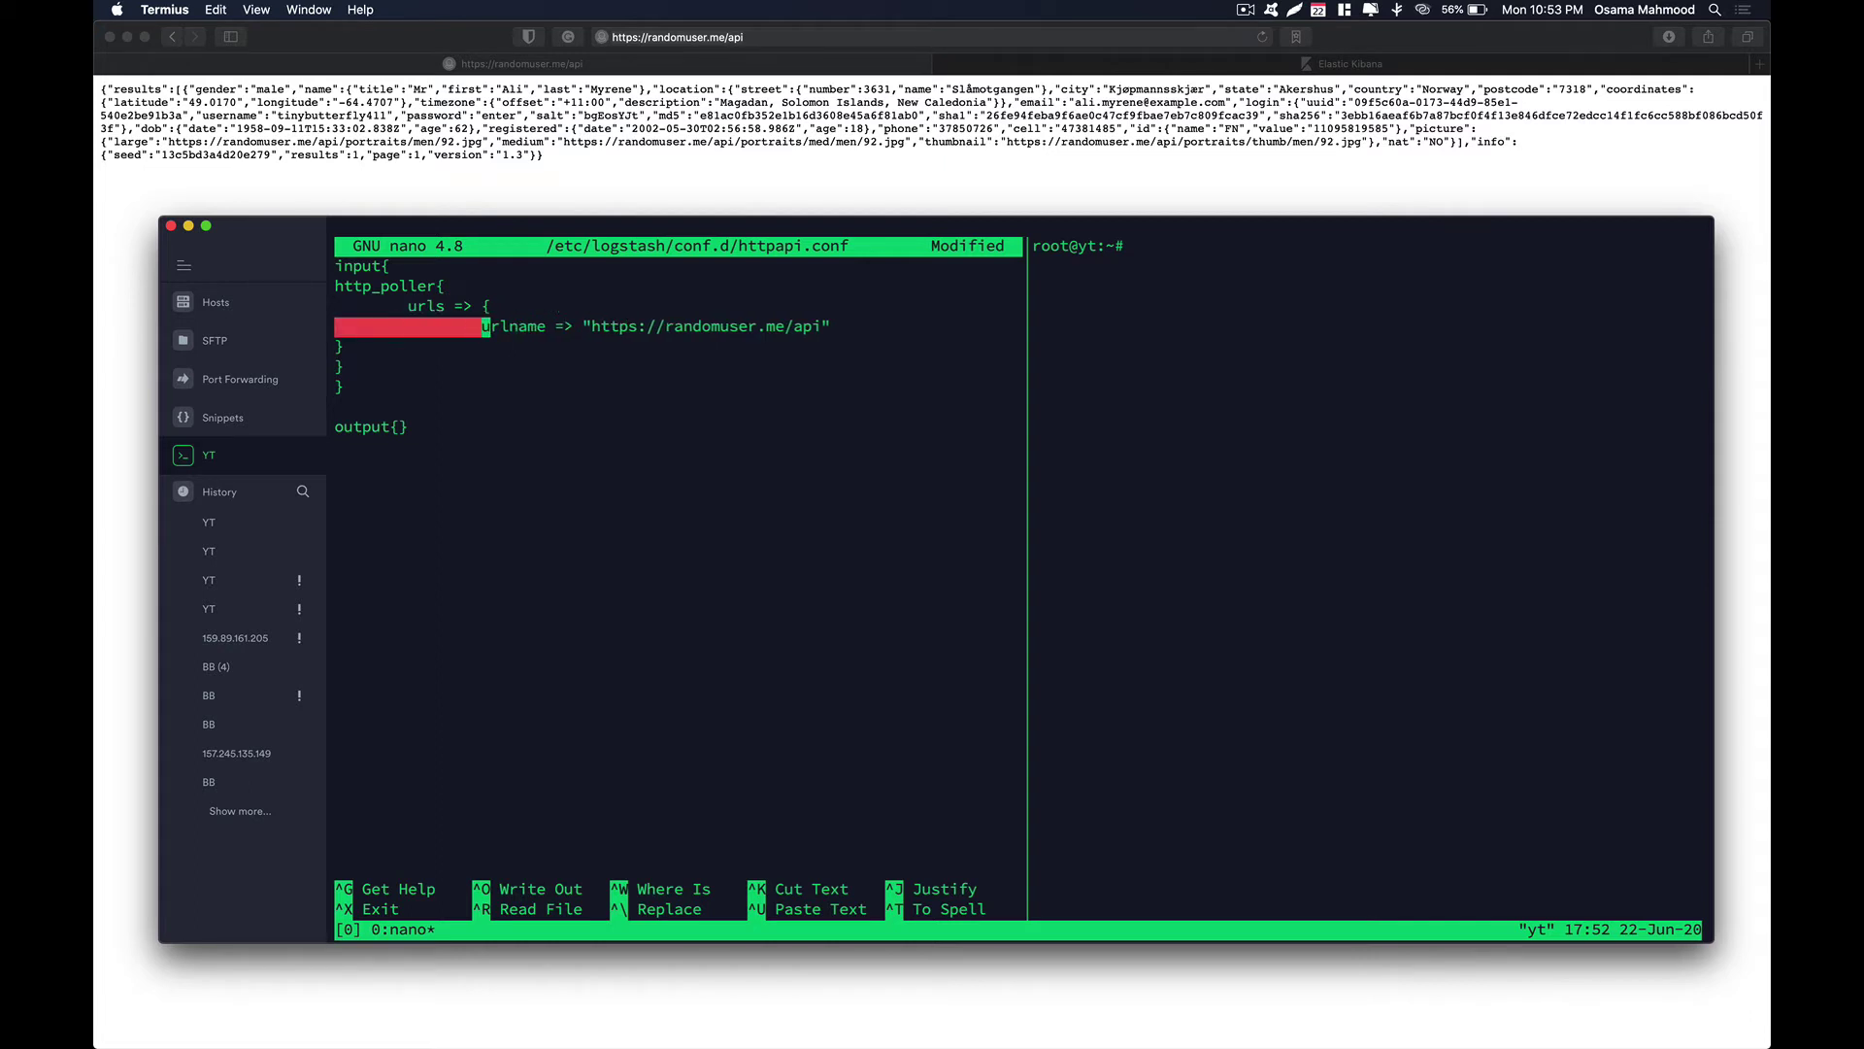
{"action": "key", "text": "Down"}
{"action": "key", "text": "Left"}
{"action": "key", "text": "Tab"}
Step: Open a new indented line after the urls block inside http_poller
{"action": "key", "text": "Down"}
{"action": "key", "text": "Down"}
{"action": "key", "text": "Left"}
{"action": "key", "text": "Up"}
{"action": "key", "text": "Up"}
{"action": "key", "text": "Up"}
{"action": "key", "text": "Right"}
{"action": "key", "text": "Down"}
{"action": "key", "text": "Right"}
{"action": "key", "text": "Right"}
{"action": "key", "text": "Return"}
{"action": "key", "text": "Tab"}
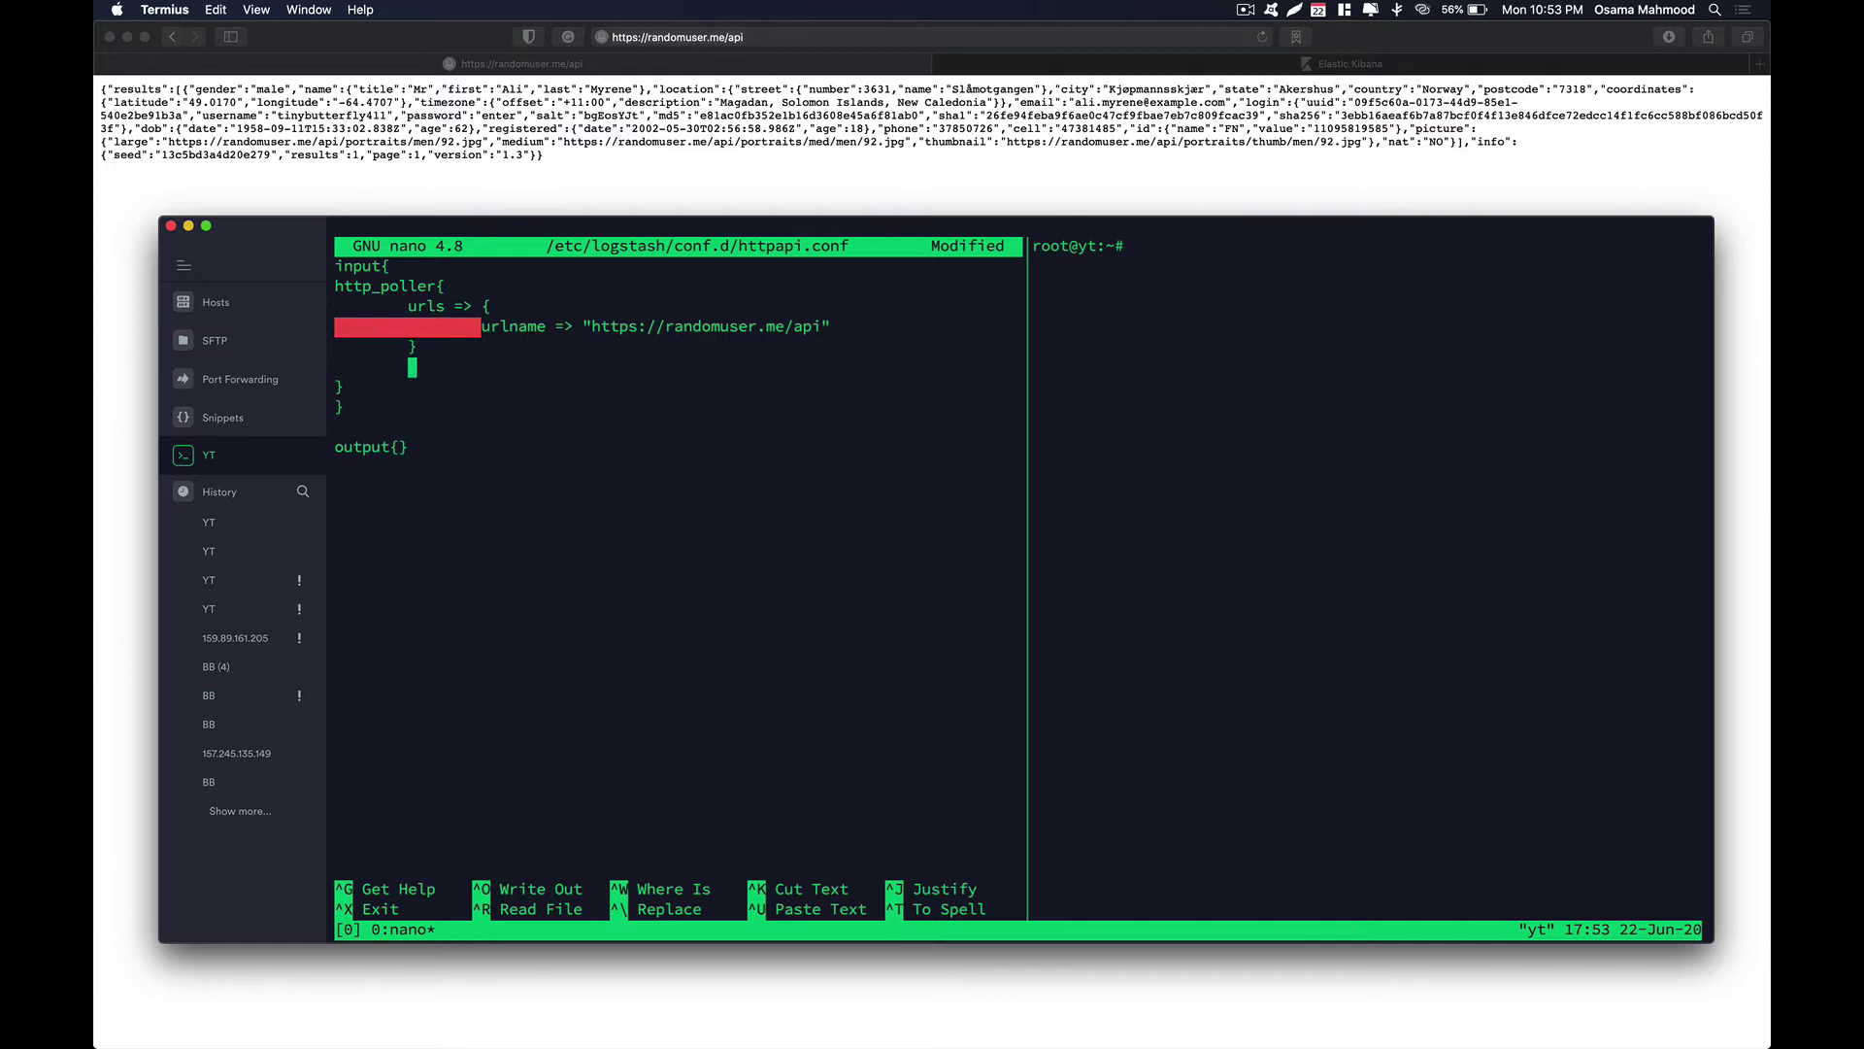
Step: Add request_timeout => 60 and schedule => {every => "20s"} to http_poller
{"action": "type", "text": "request_toimeout => 60"}
{"action": "key", "text": "Return"}
{"action": "key", "text": "Tab"}
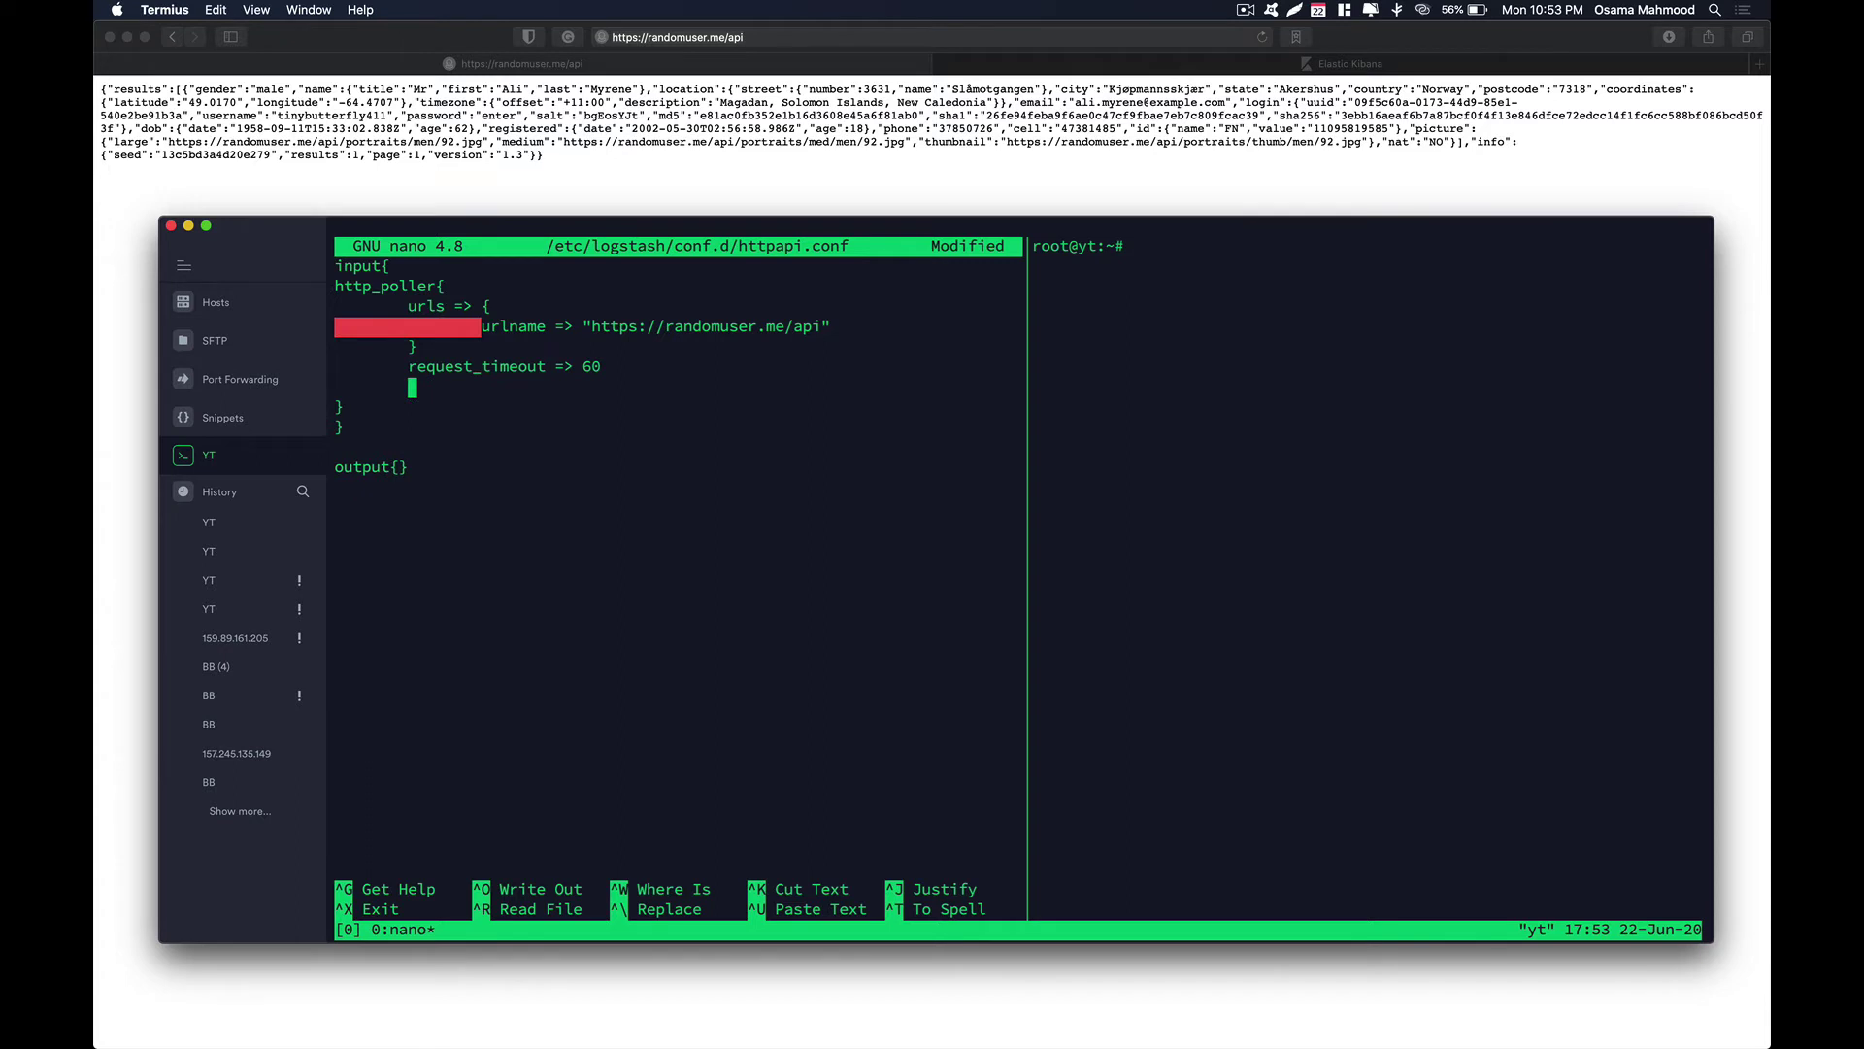
{"action": "type", "text": "schedule => {}"}
{"action": "key", "text": "Left"}
{"action": "type", "text": "every => \"\""}
{"action": "key", "text": "Left"}
{"action": "type", "text": "20s"}
{"action": "key", "text": "Right"}
{"action": "key", "text": "Right"}
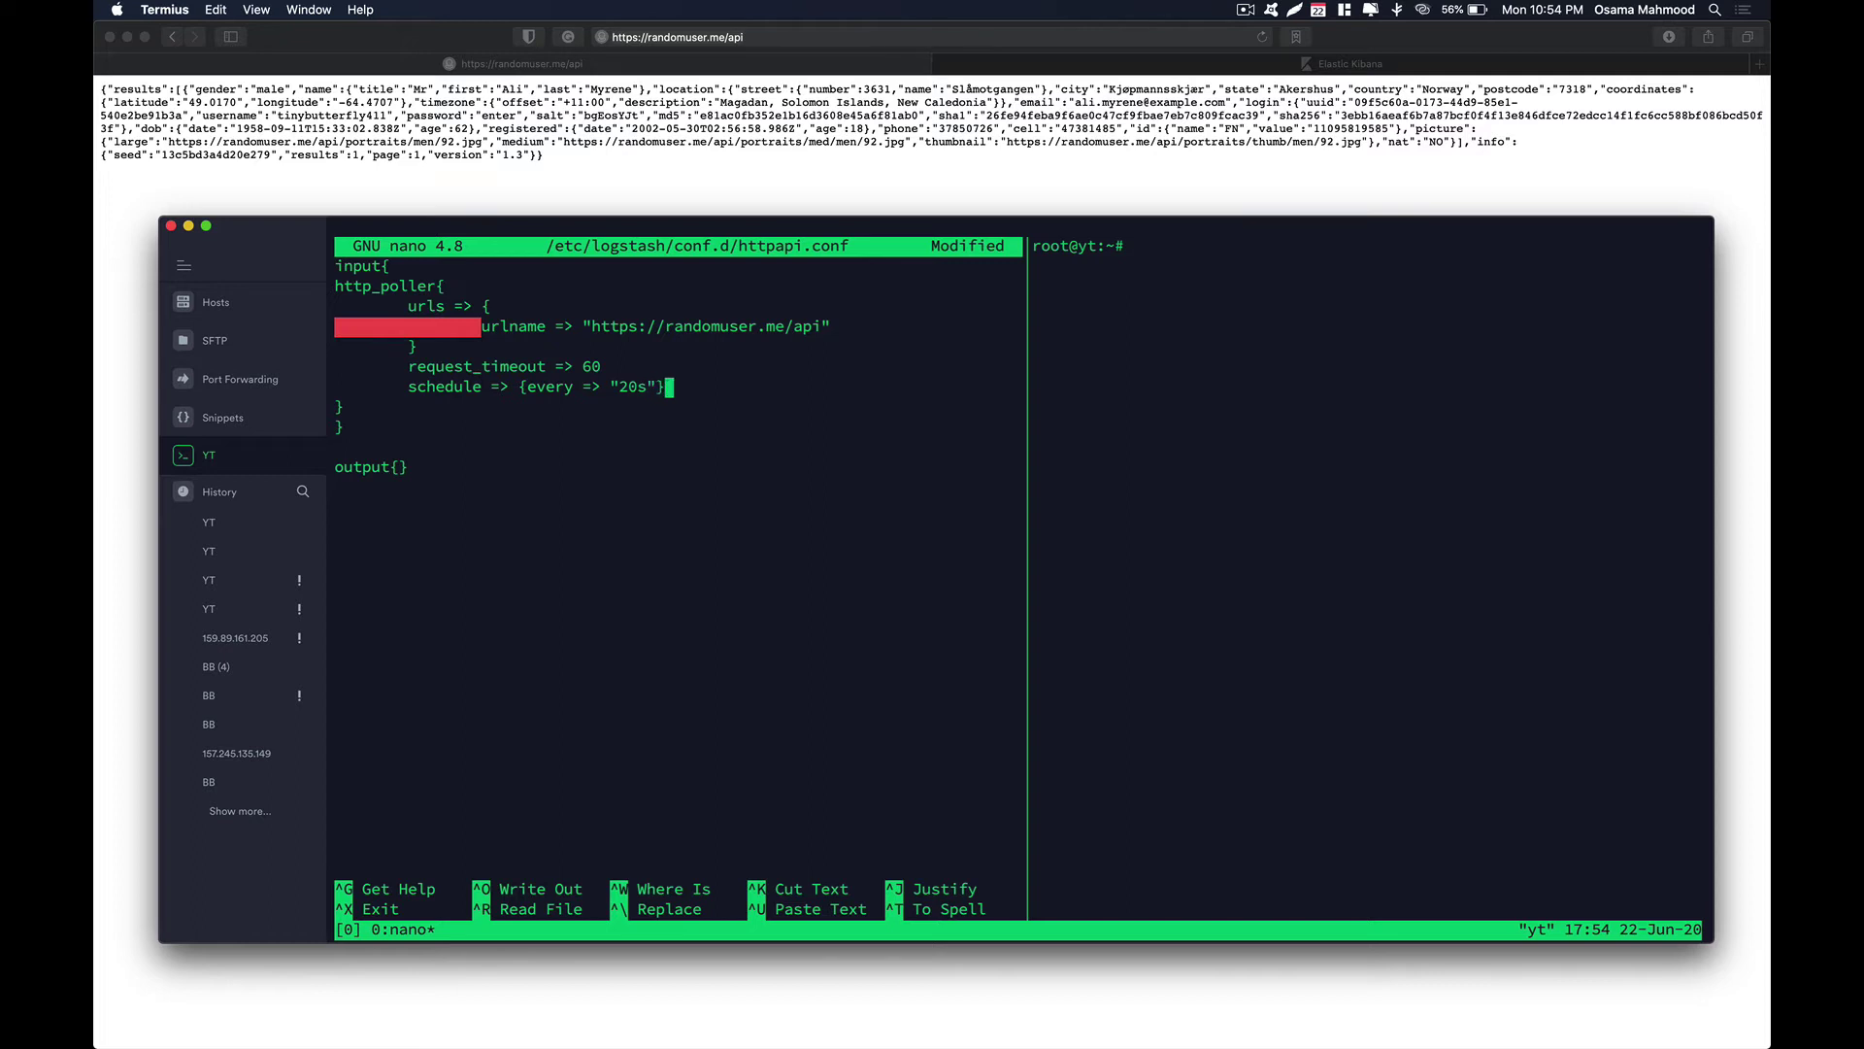
{"action": "key", "text": "Return"}
{"action": "key", "text": "Tab"}
Step: Add codec => "line" as the next http_poller setting
{"action": "type", "text": "codec"}
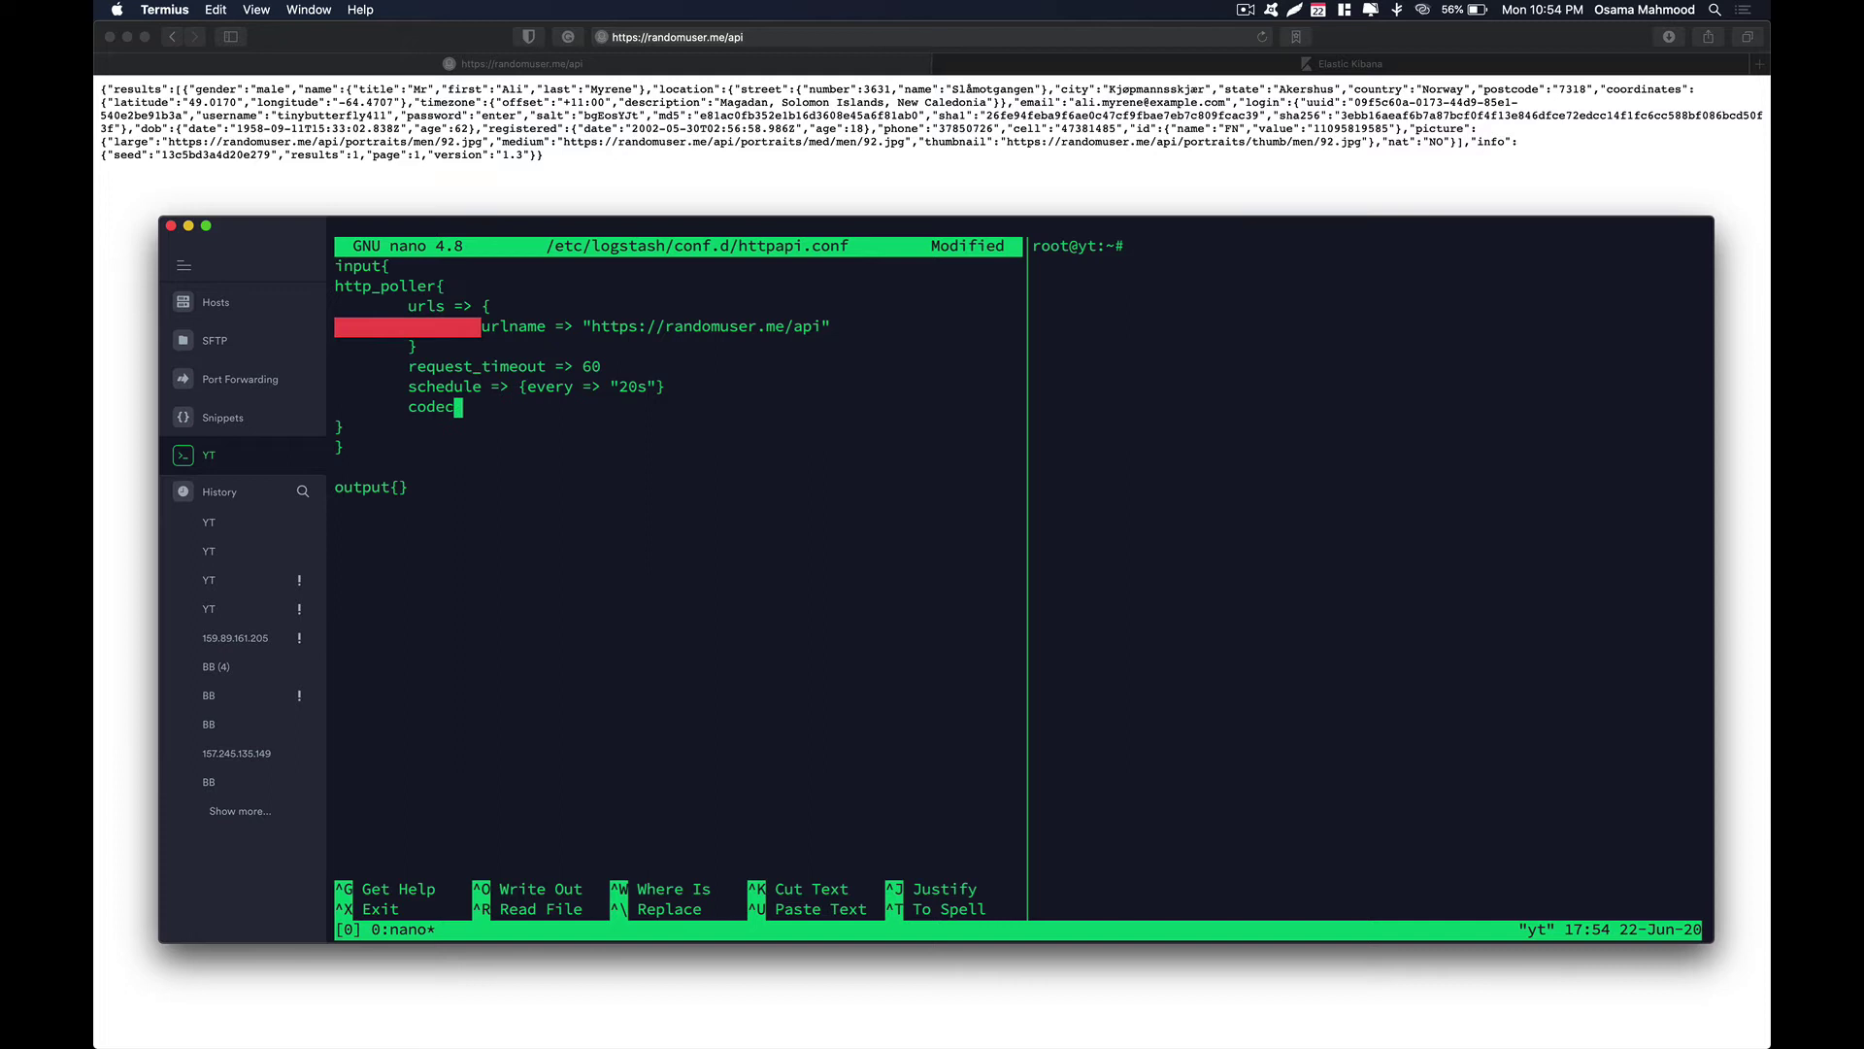
{"action": "type", "text": " => \""}
{"action": "type", "text": "\""}
{"action": "key", "text": "Left"}
{"action": "type", "text": "line"}
{"action": "key", "text": "Right"}
Step: Open a line inside output{} and type elasticsearch {} there
{"action": "key", "text": "Down"}
{"action": "key", "text": "Down"}
{"action": "key", "text": "Down"}
{"action": "key", "text": "Down"}
{"action": "key", "text": "Left"}
{"action": "key", "text": "Return"}
{"action": "key", "text": "Return"}
{"action": "key", "text": "Up"}
{"action": "type", "text": "elasticsearch {}"}
{"action": "key", "text": "Left"}
{"action": "key", "text": "Return"}
{"action": "key", "text": "Return"}
{"action": "key", "text": "Up"}
{"action": "key", "text": "Tab"}
{"action": "type", "text": "hosts"}
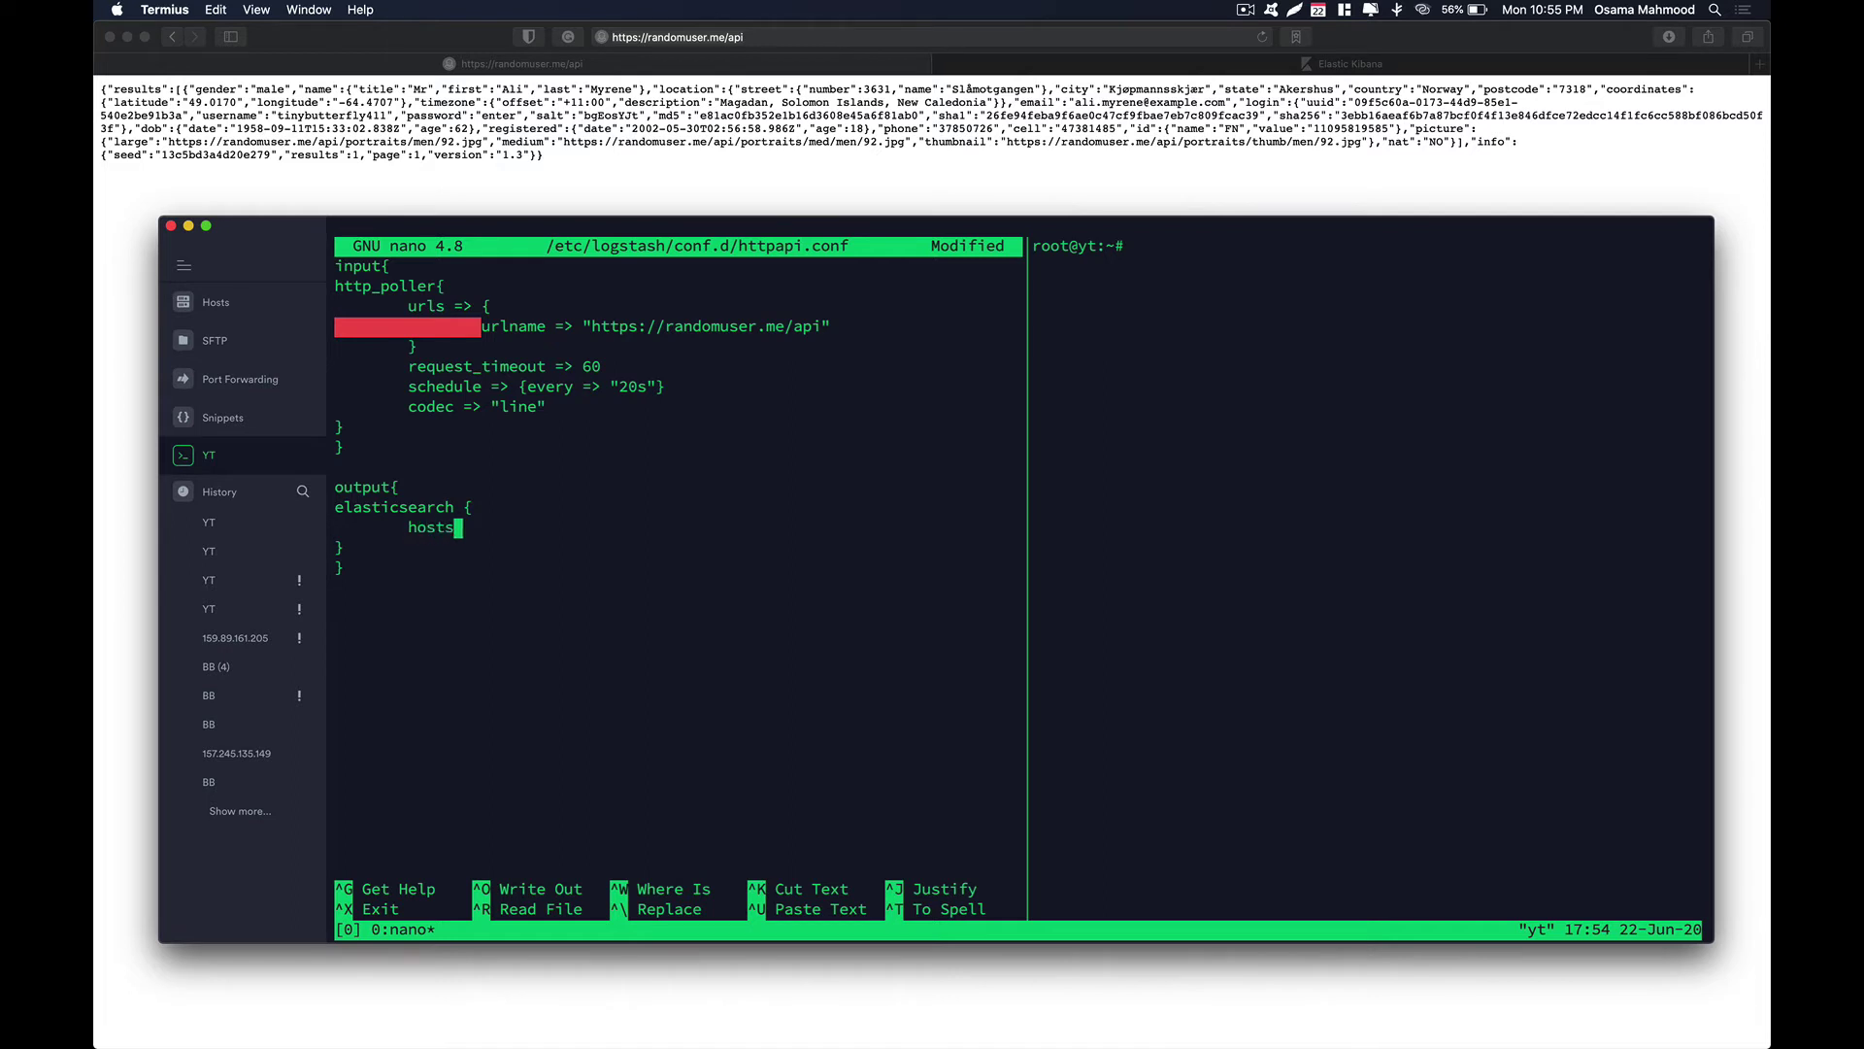
{"action": "type", "text": " => []"}
{"action": "key", "text": "Left"}
{"action": "type", "text": "\"\""}
{"action": "key", "text": "Left"}
{"action": "type", "text": "http://14"}
Step: Run ip a in the other pane and copy the server IP 142.93.39.38
{"action": "left_click", "coordinate": [1159, 317]}
{"action": "type", "text": "ip a"}
{"action": "key", "text": "Return"}
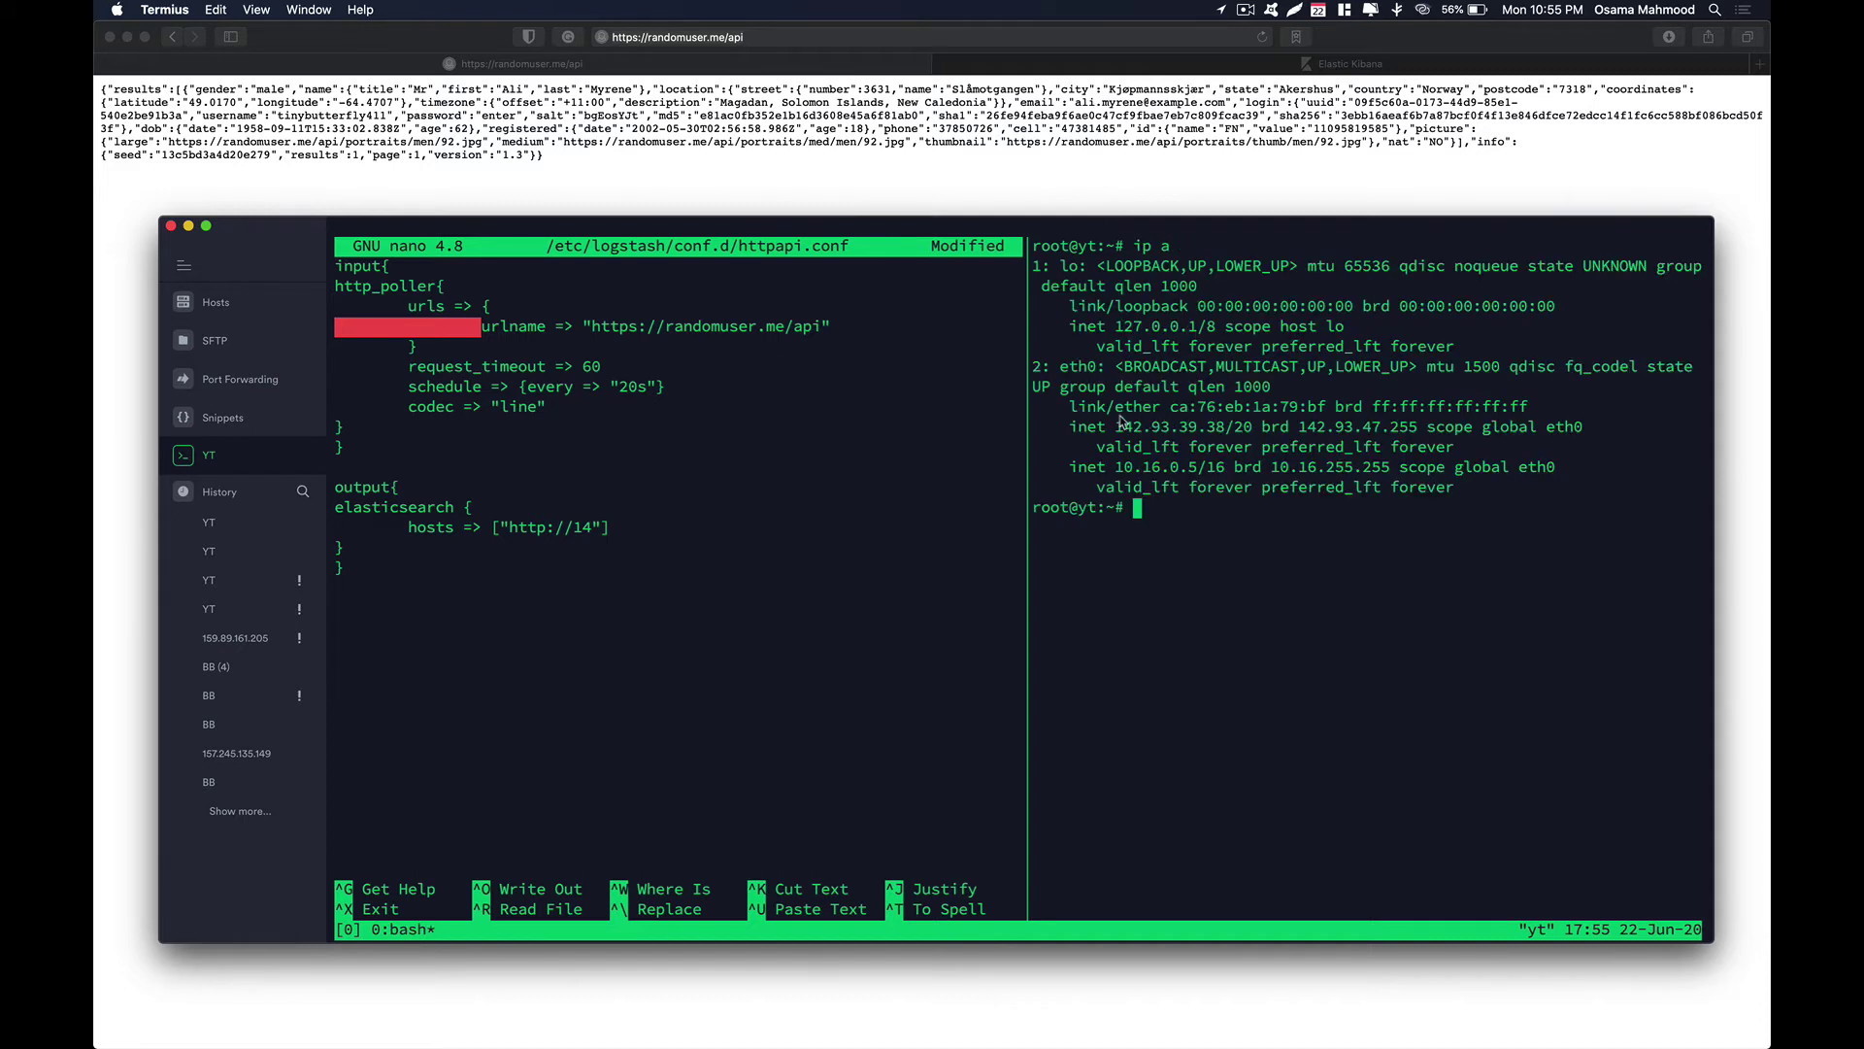
{"action": "left_click_drag", "start_coordinate": [1121, 428], "coordinate": [1225, 433]}
{"action": "key", "text": "super+c"}
{"action": "left_click", "coordinate": [596, 528]}
{"action": "key", "text": "BackSpace"}
{"action": "key", "text": "BackSpace"}
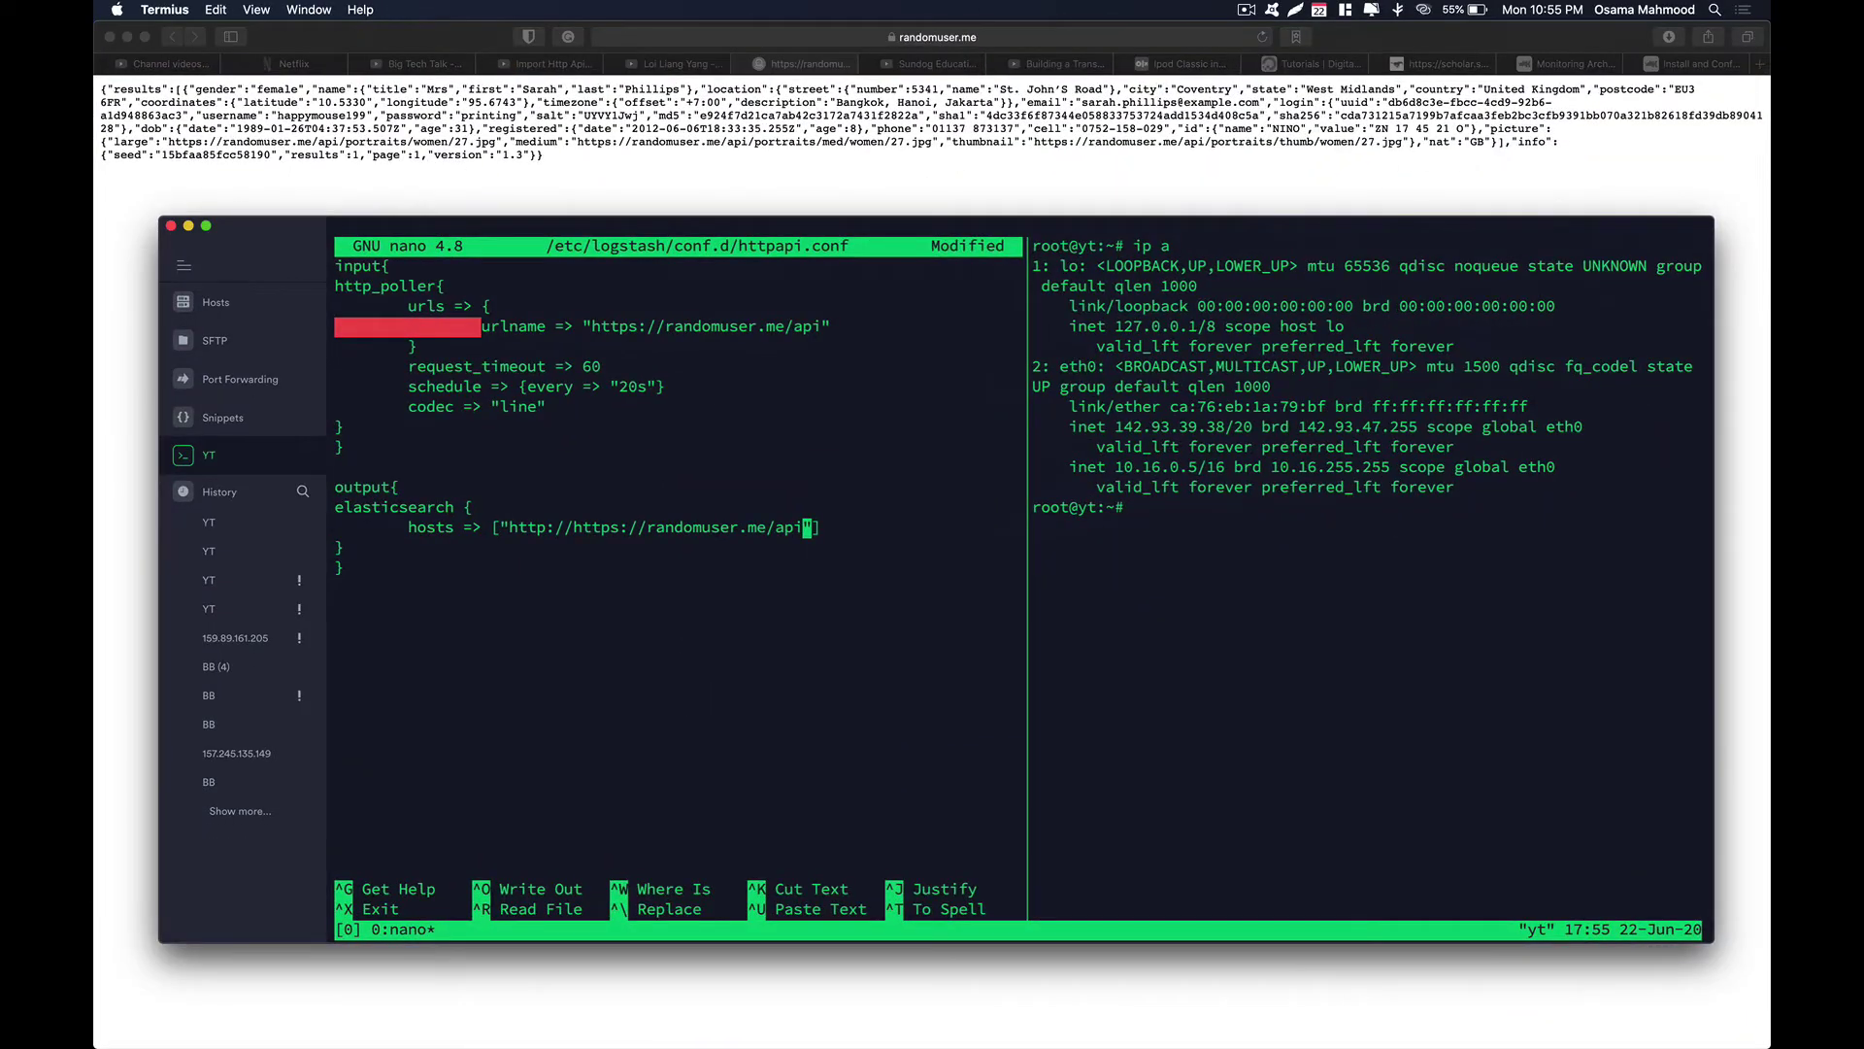
{"action": "key", "text": "BackSpace"}
{"action": "key", "text": "BackSpace"}
{"action": "key", "text": "BackSpace"}
{"action": "key", "text": "BackSpace"}
{"action": "key", "text": "BackSpace"}
{"action": "key", "text": "BackSpace"}
{"action": "key", "text": "BackSpace"}
{"action": "key", "text": "BackSpace"}
{"action": "key", "text": "BackSpace"}
{"action": "key", "text": "BackSpace"}
{"action": "key", "text": "BackSpace"}
{"action": "key", "text": "BackSpace"}
{"action": "key", "text": "BackSpace"}
{"action": "key", "text": "BackSpace"}
{"action": "key", "text": "BackSpace"}
{"action": "key", "text": "BackSpace"}
{"action": "key", "text": "BackSpace"}
{"action": "key", "text": "BackSpace"}
{"action": "key", "text": "BackSpace"}
{"action": "key", "text": "BackSpace"}
{"action": "key", "text": "BackSpace"}
{"action": "key", "text": "BackSpace"}
{"action": "key", "text": "BackSpace"}
{"action": "key", "text": "BackSpace"}
{"action": "key", "text": "BackSpace"}
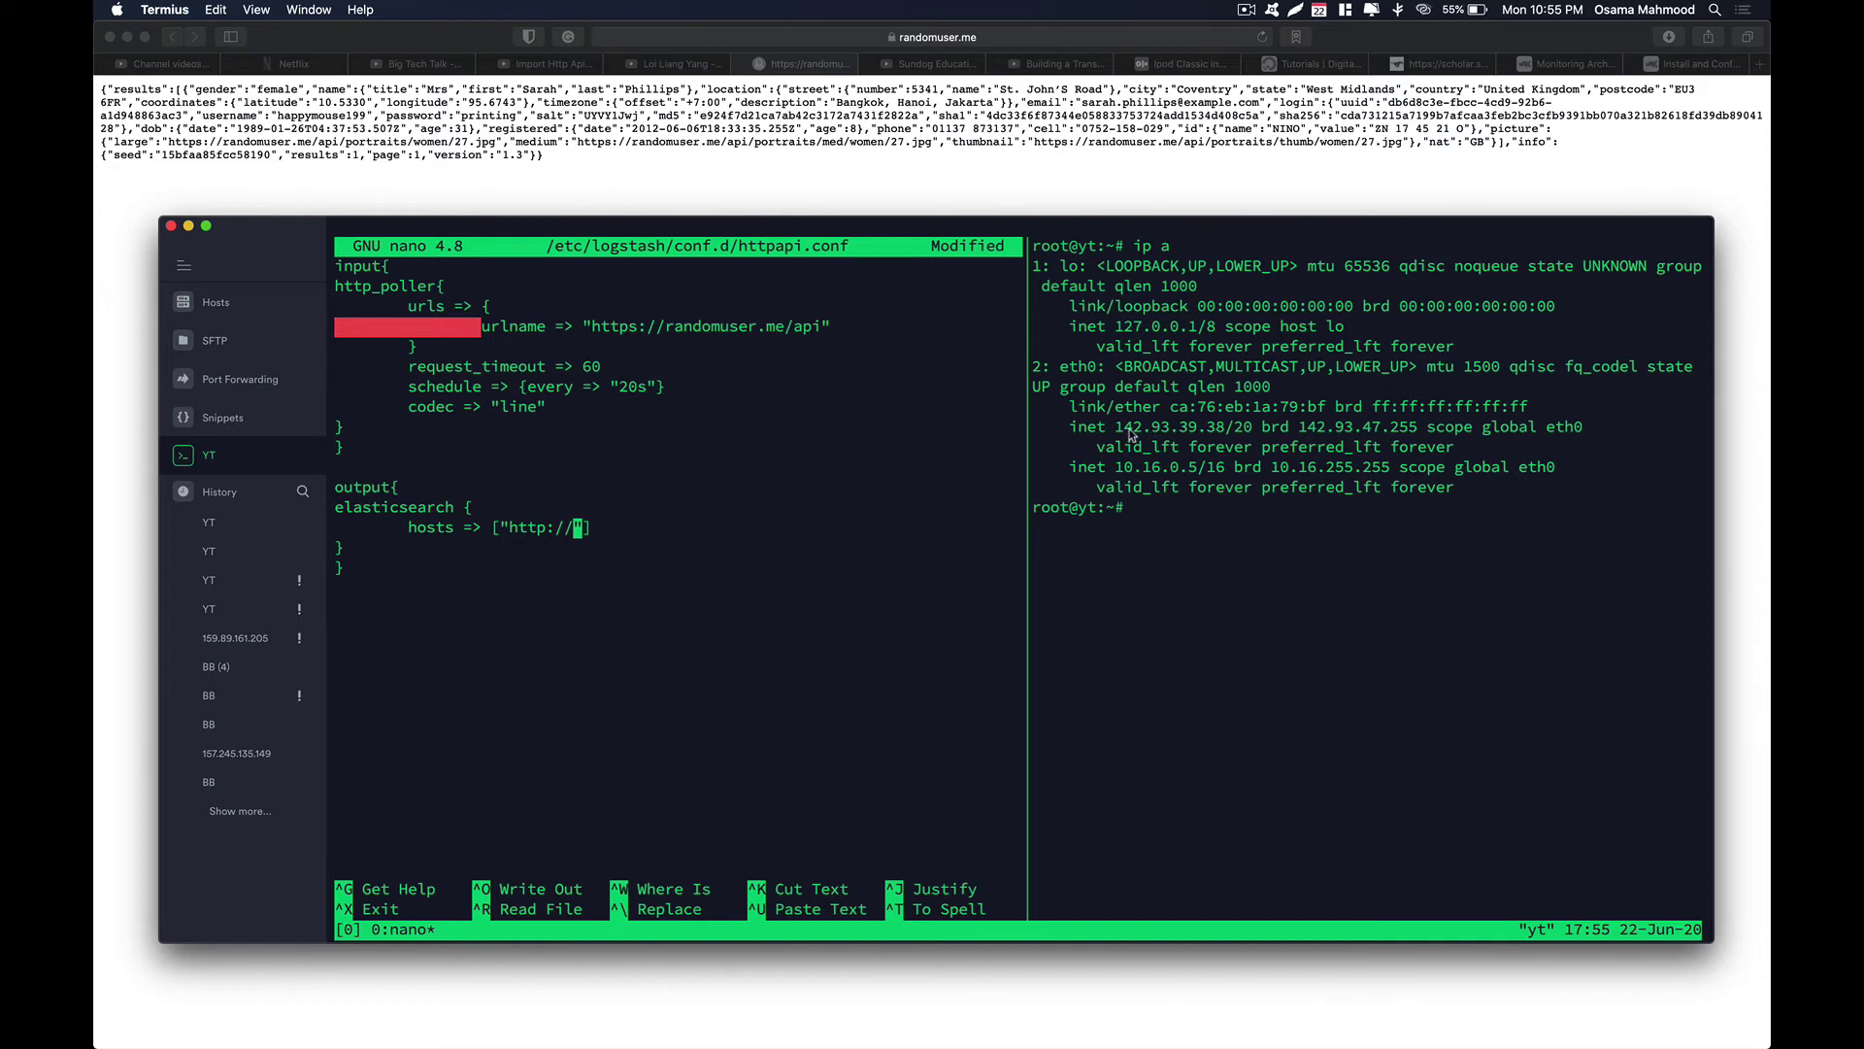
{"action": "left_click_drag", "start_coordinate": [1114, 427], "coordinate": [1225, 432]}
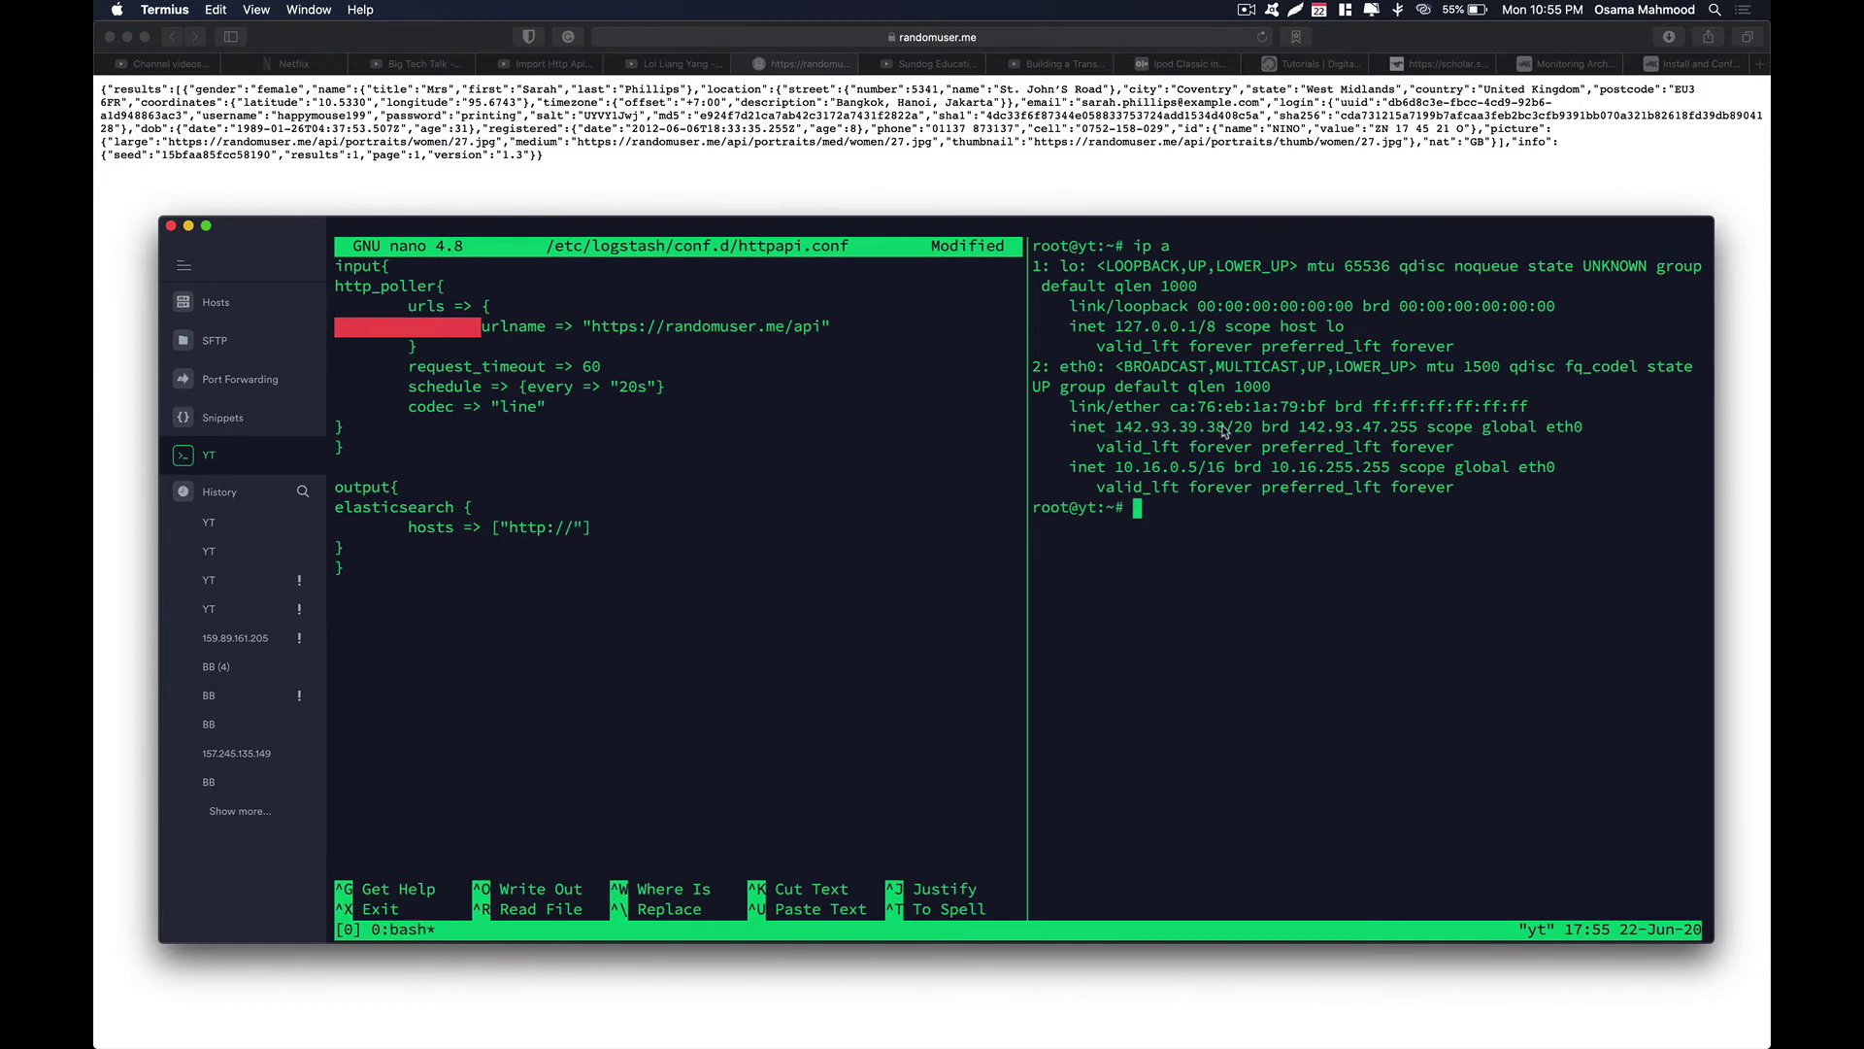
{"action": "left_click", "coordinate": [582, 534]}
{"action": "type", "text": "142.93.39.38:9200"}
{"action": "key", "text": "Right"}
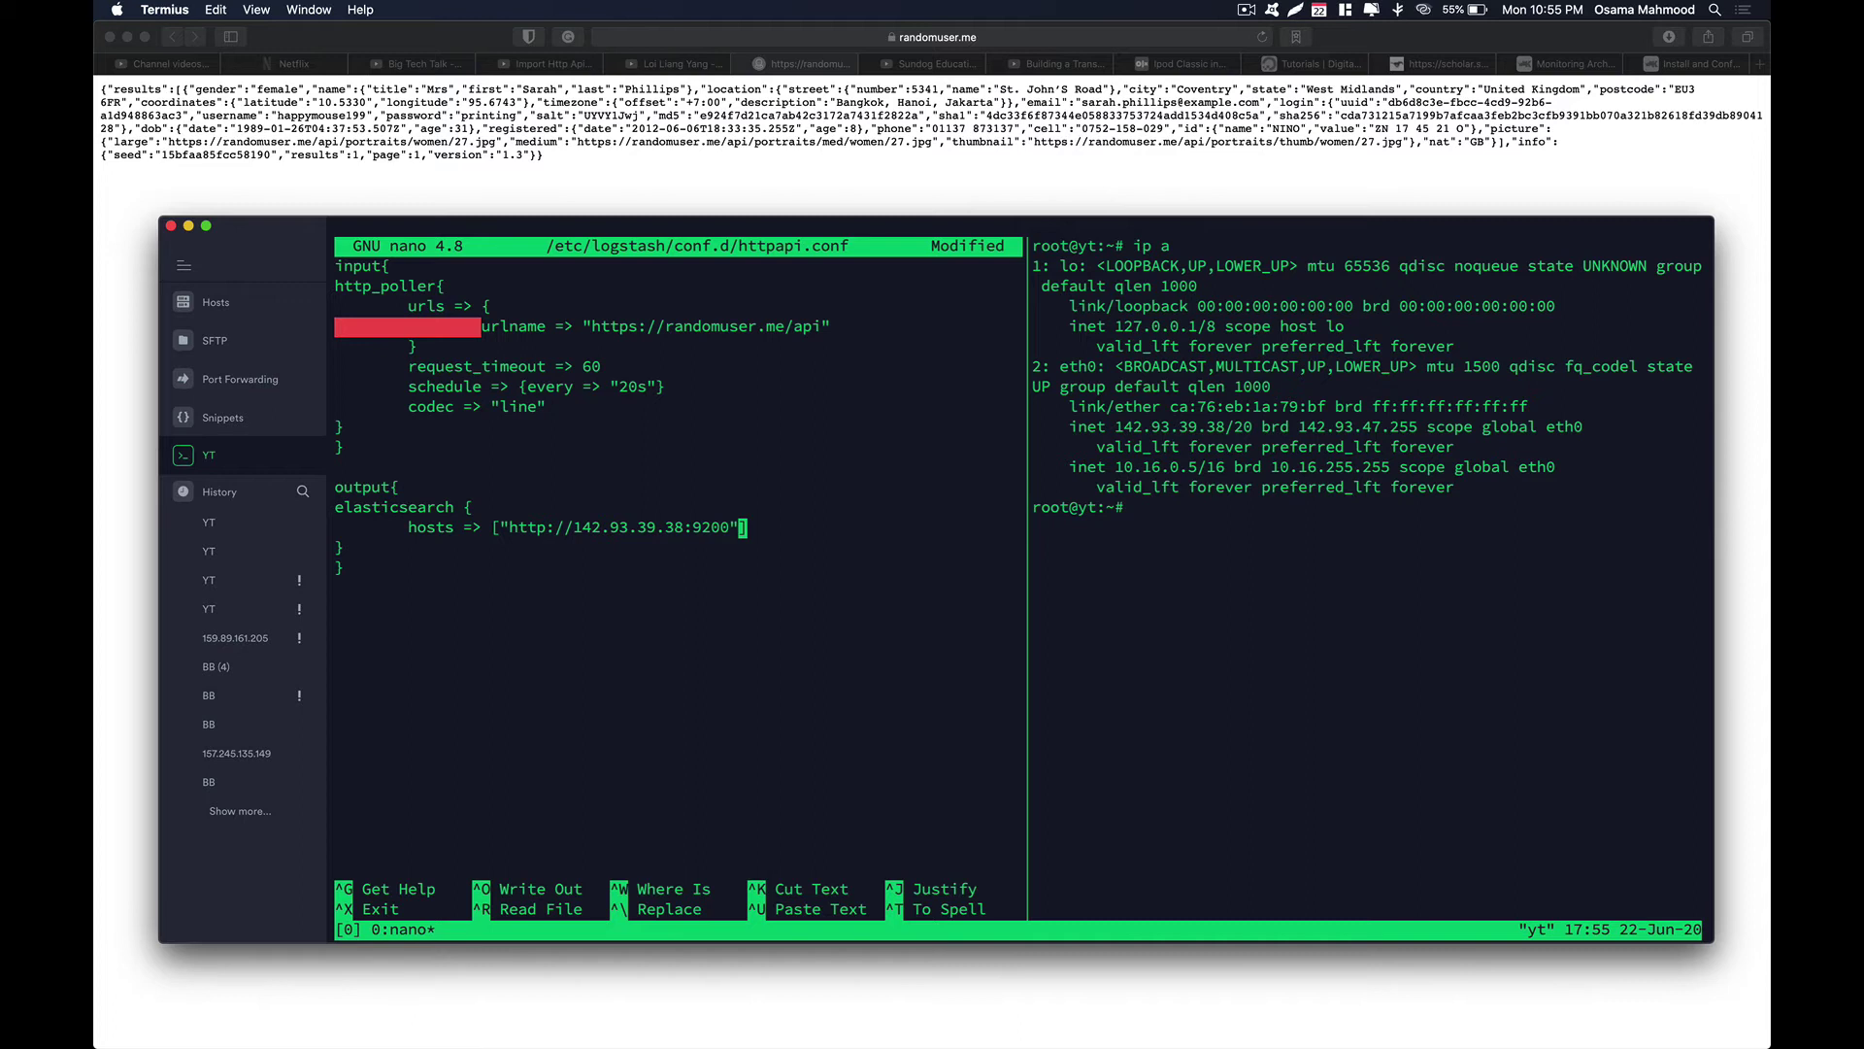
Step: Add index => "apilogs" on an indented line below hosts
{"action": "key", "text": "Return"}
{"action": "key", "text": "BackSpace"}
{"action": "key", "text": "Return"}
{"action": "key", "text": "Tab"}
{"action": "type", "text": "index => \"apilogs\""}
Step: Add stdout {codec => rubydebug} on a new line after the elasticsearch block
{"action": "key", "text": "Right"}
{"action": "key", "text": "Right"}
{"action": "key", "text": "Return"}
{"action": "key", "text": "Return"}
{"action": "key", "text": "Up"}
{"action": "type", "text": "stdout"}
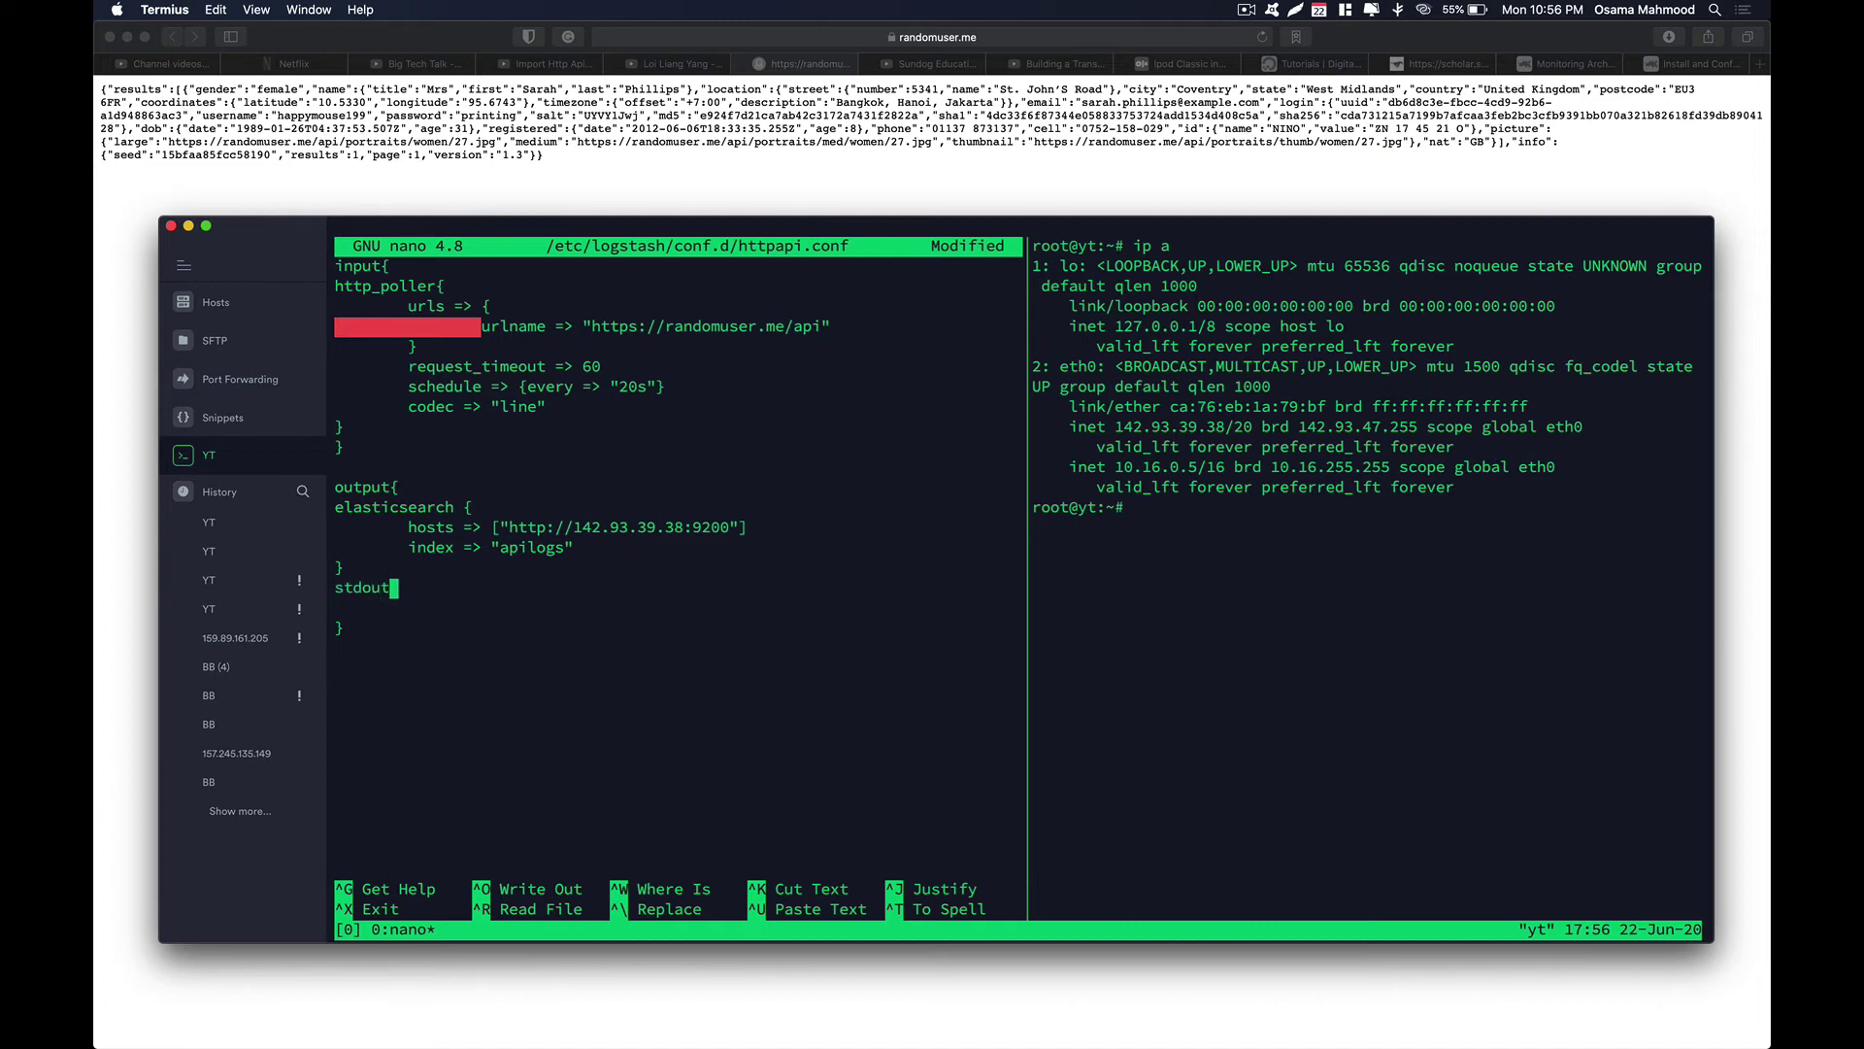
{"action": "type", "text": " {}"}
{"action": "key", "text": "Left"}
{"action": "type", "text": "codec => rubt"}
{"action": "key", "text": "BackSpace"}
{"action": "type", "text": "ydebug"}
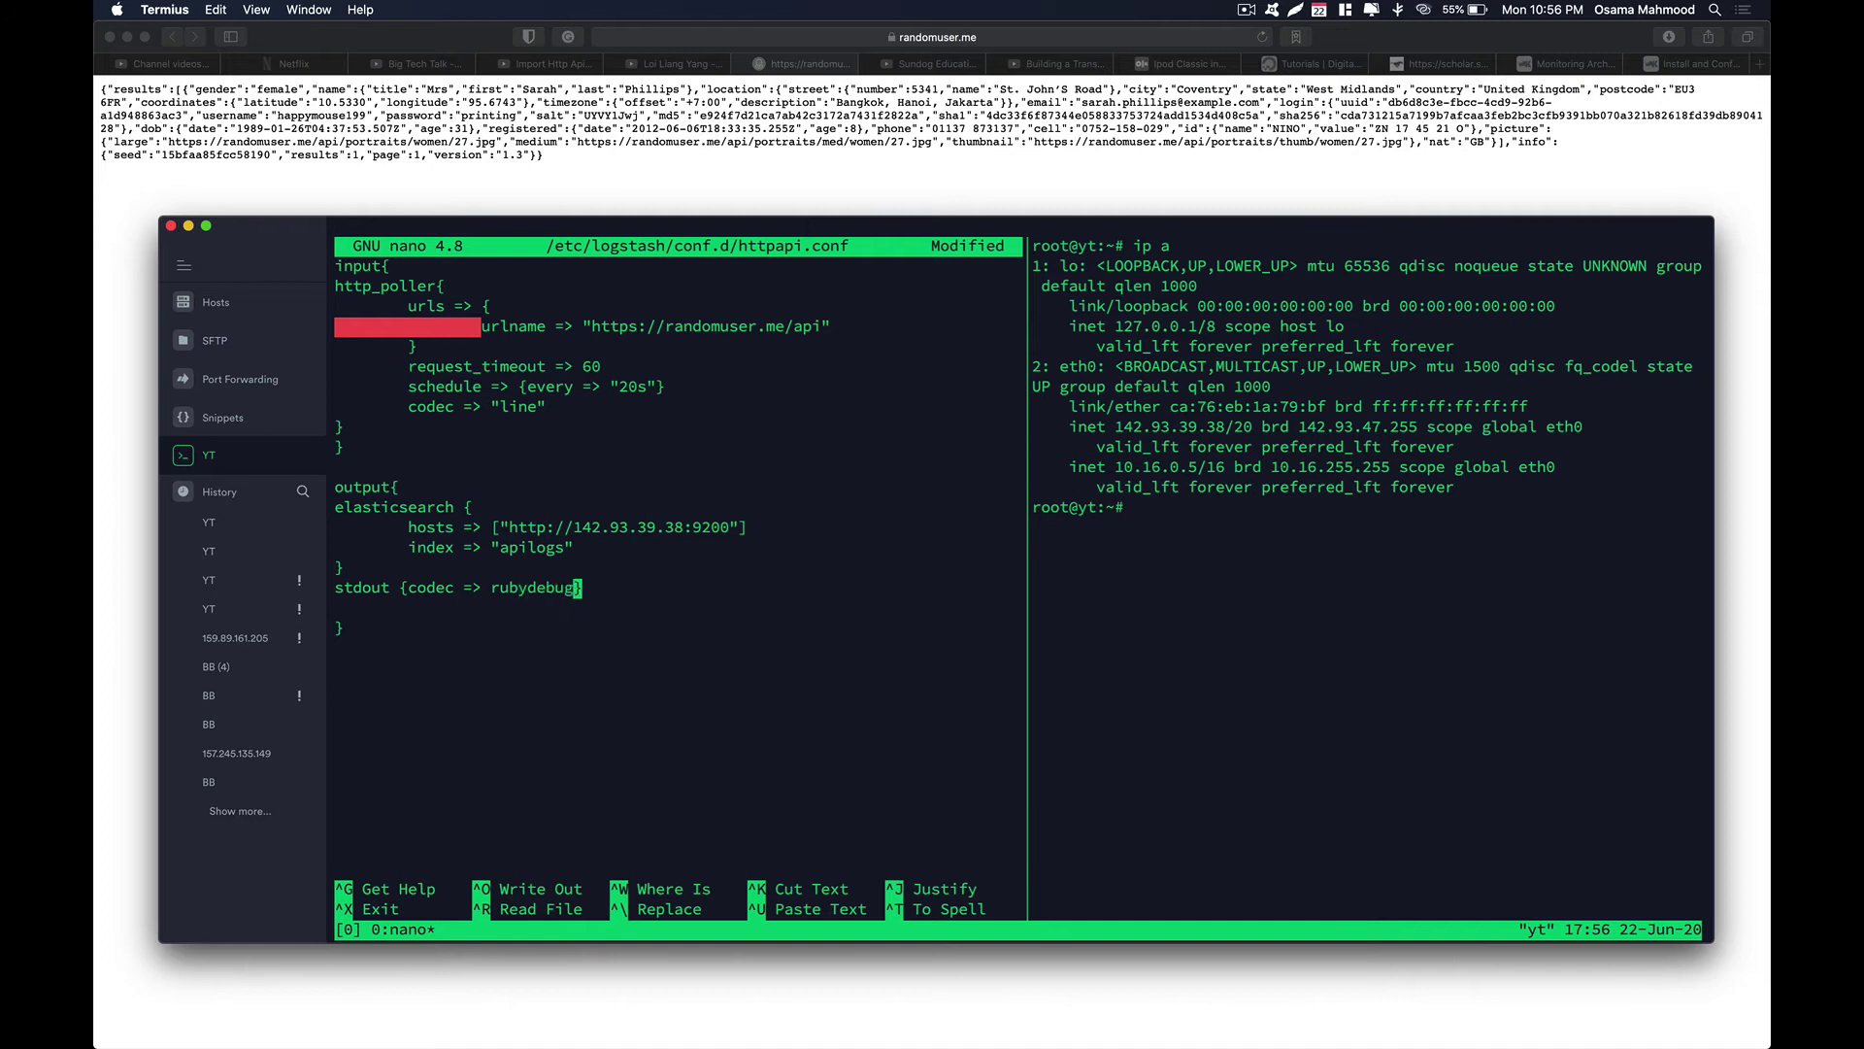
{"action": "type", "text": "~"}
Step: Remove the stray ~, then save httpapi.conf under its existing name and exit nano
{"action": "key", "text": "BackSpace"}
{"action": "key", "text": "ctrl+x"}
{"action": "key", "text": "y"}
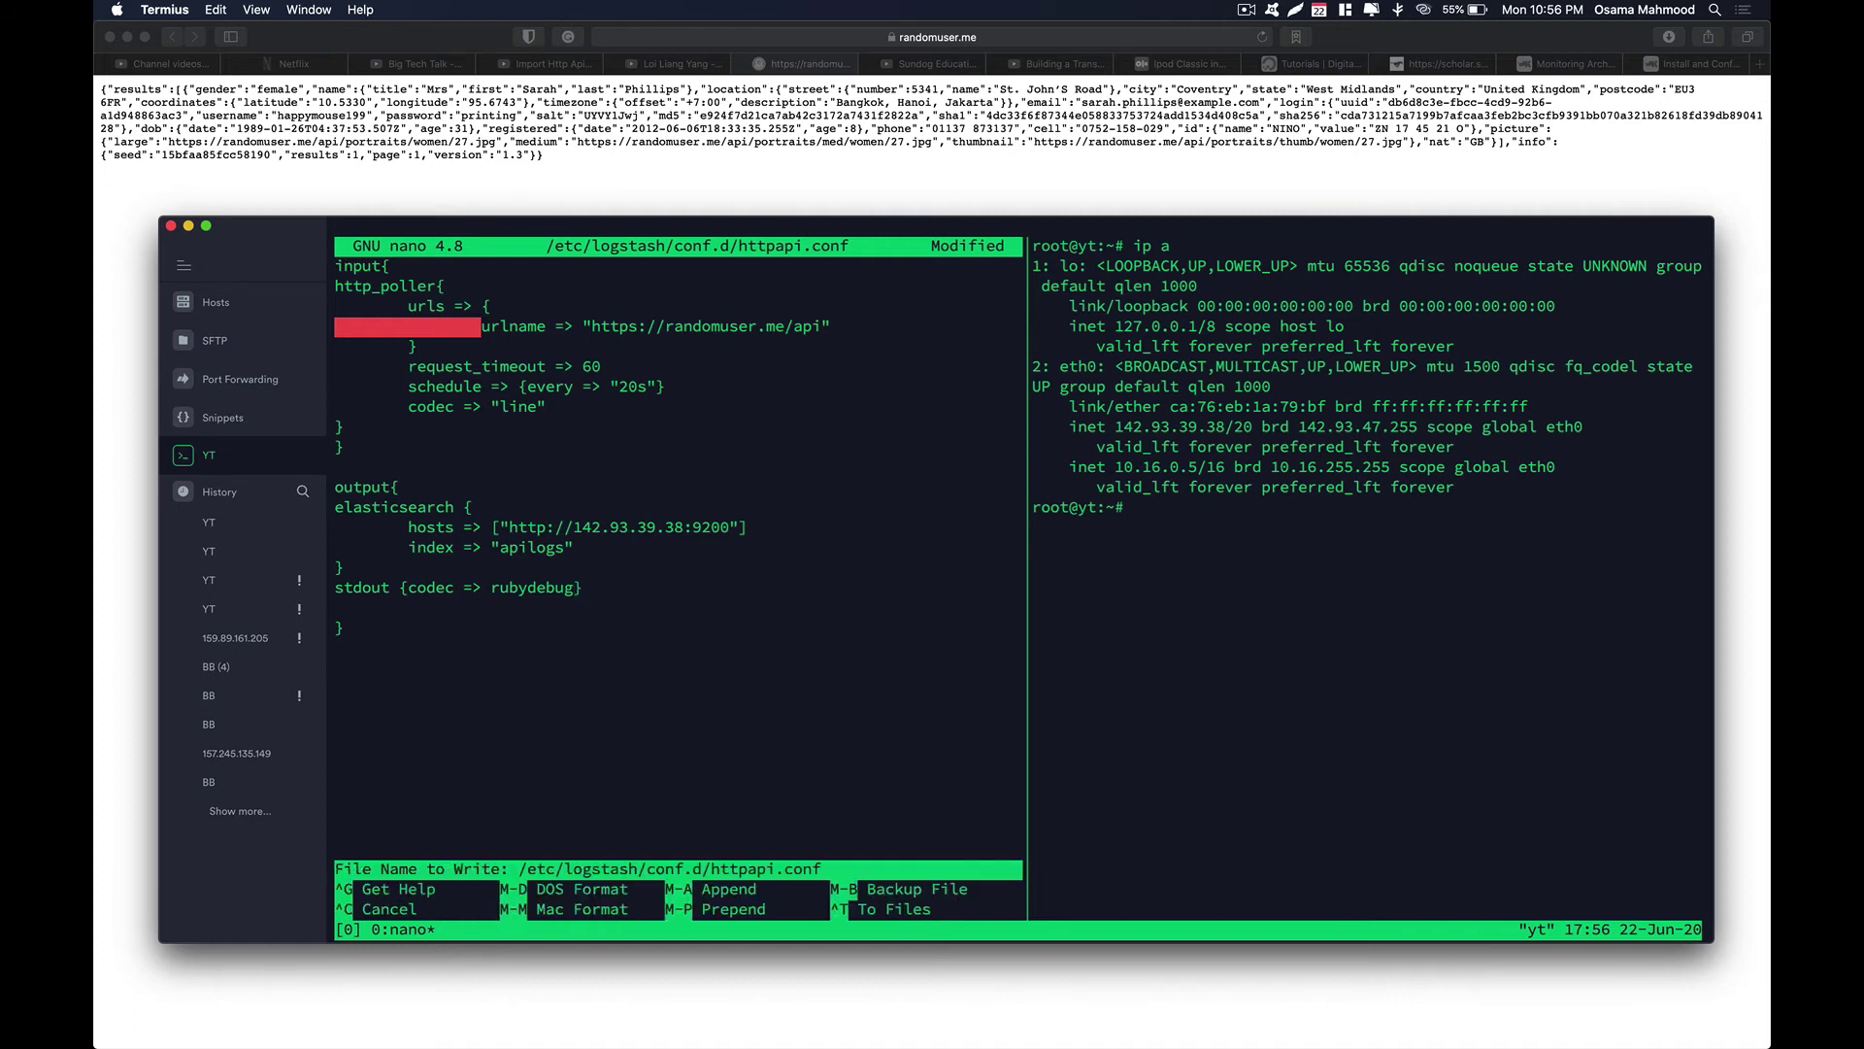
{"action": "key", "text": "Return"}
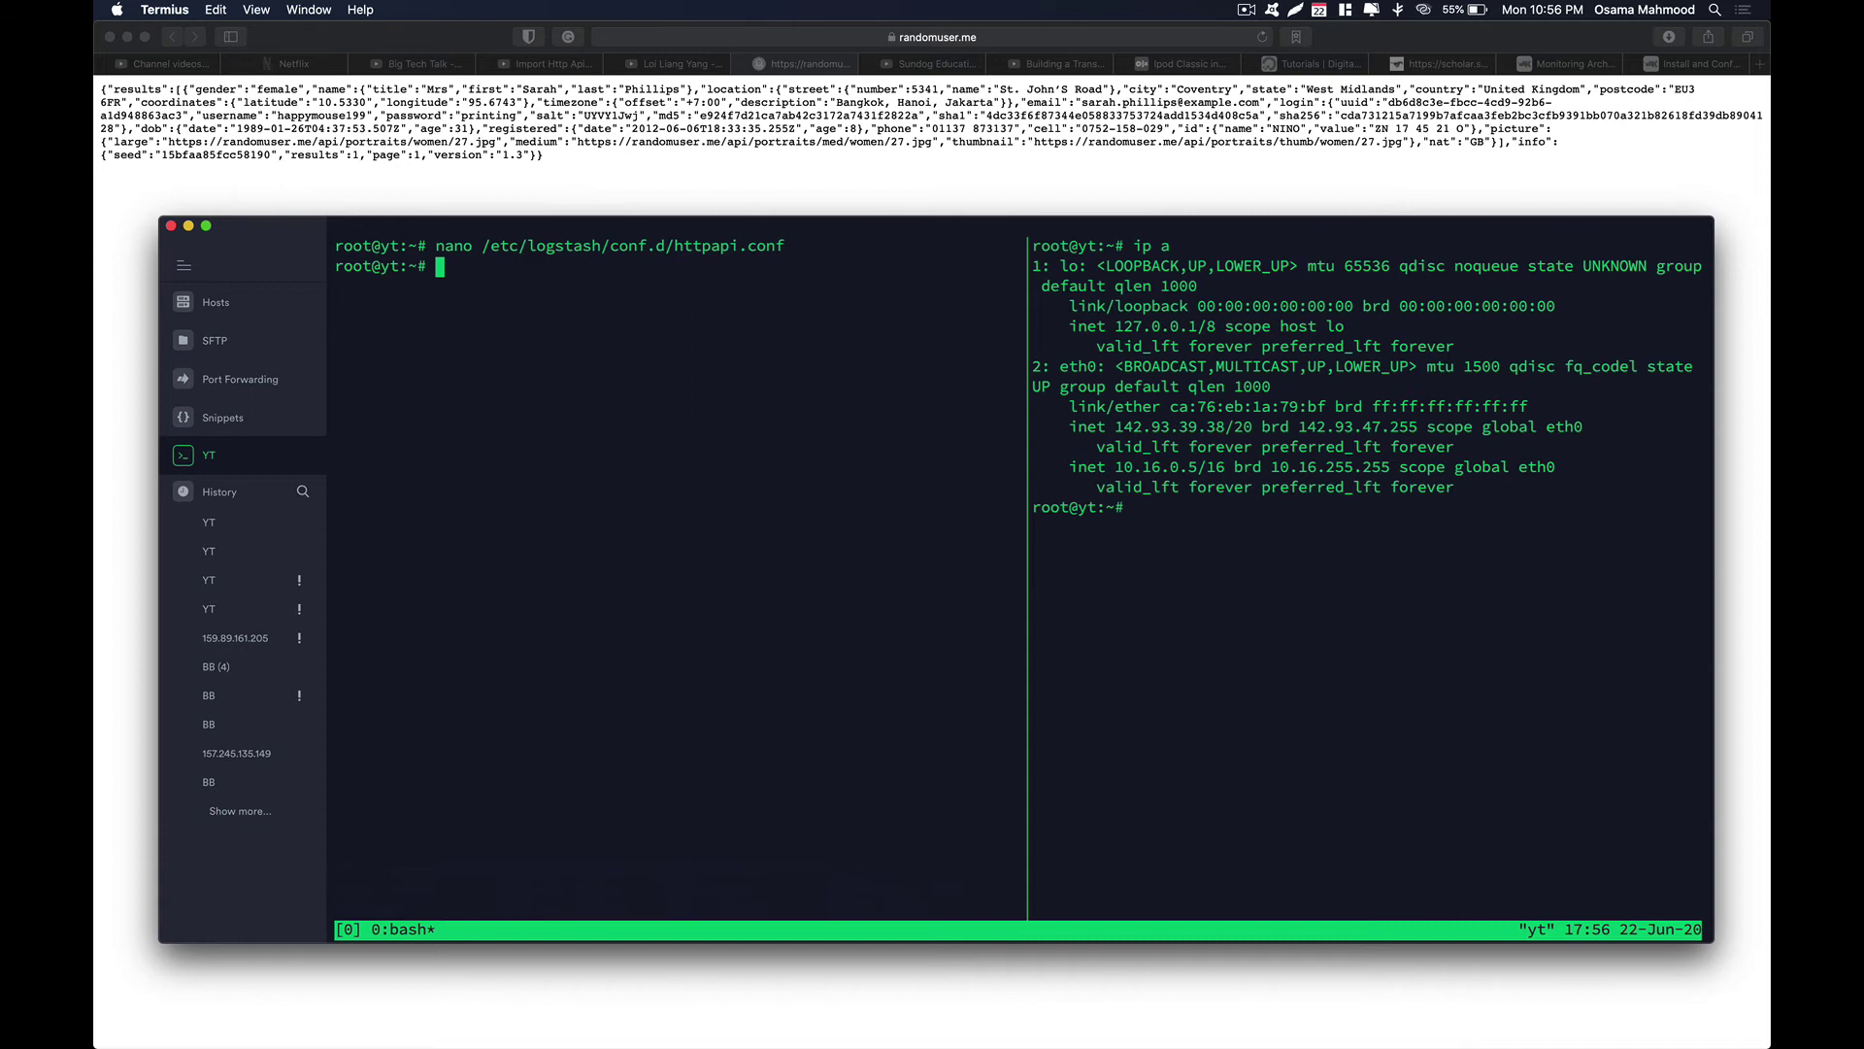
Step: Print /etc/logstash/conf.d/httpapi.conf with cat to review the full http_poller config
{"action": "type", "text": "cat"}
{"action": "key", "text": "Up"}
{"action": "key", "text": "Left"}
{"action": "key", "text": "Left"}
{"action": "key", "text": "Left"}
{"action": "key", "text": "Left"}
{"action": "key", "text": "Left"}
{"action": "key", "text": "Left"}
{"action": "key", "text": "Left"}
{"action": "key", "text": "Left"}
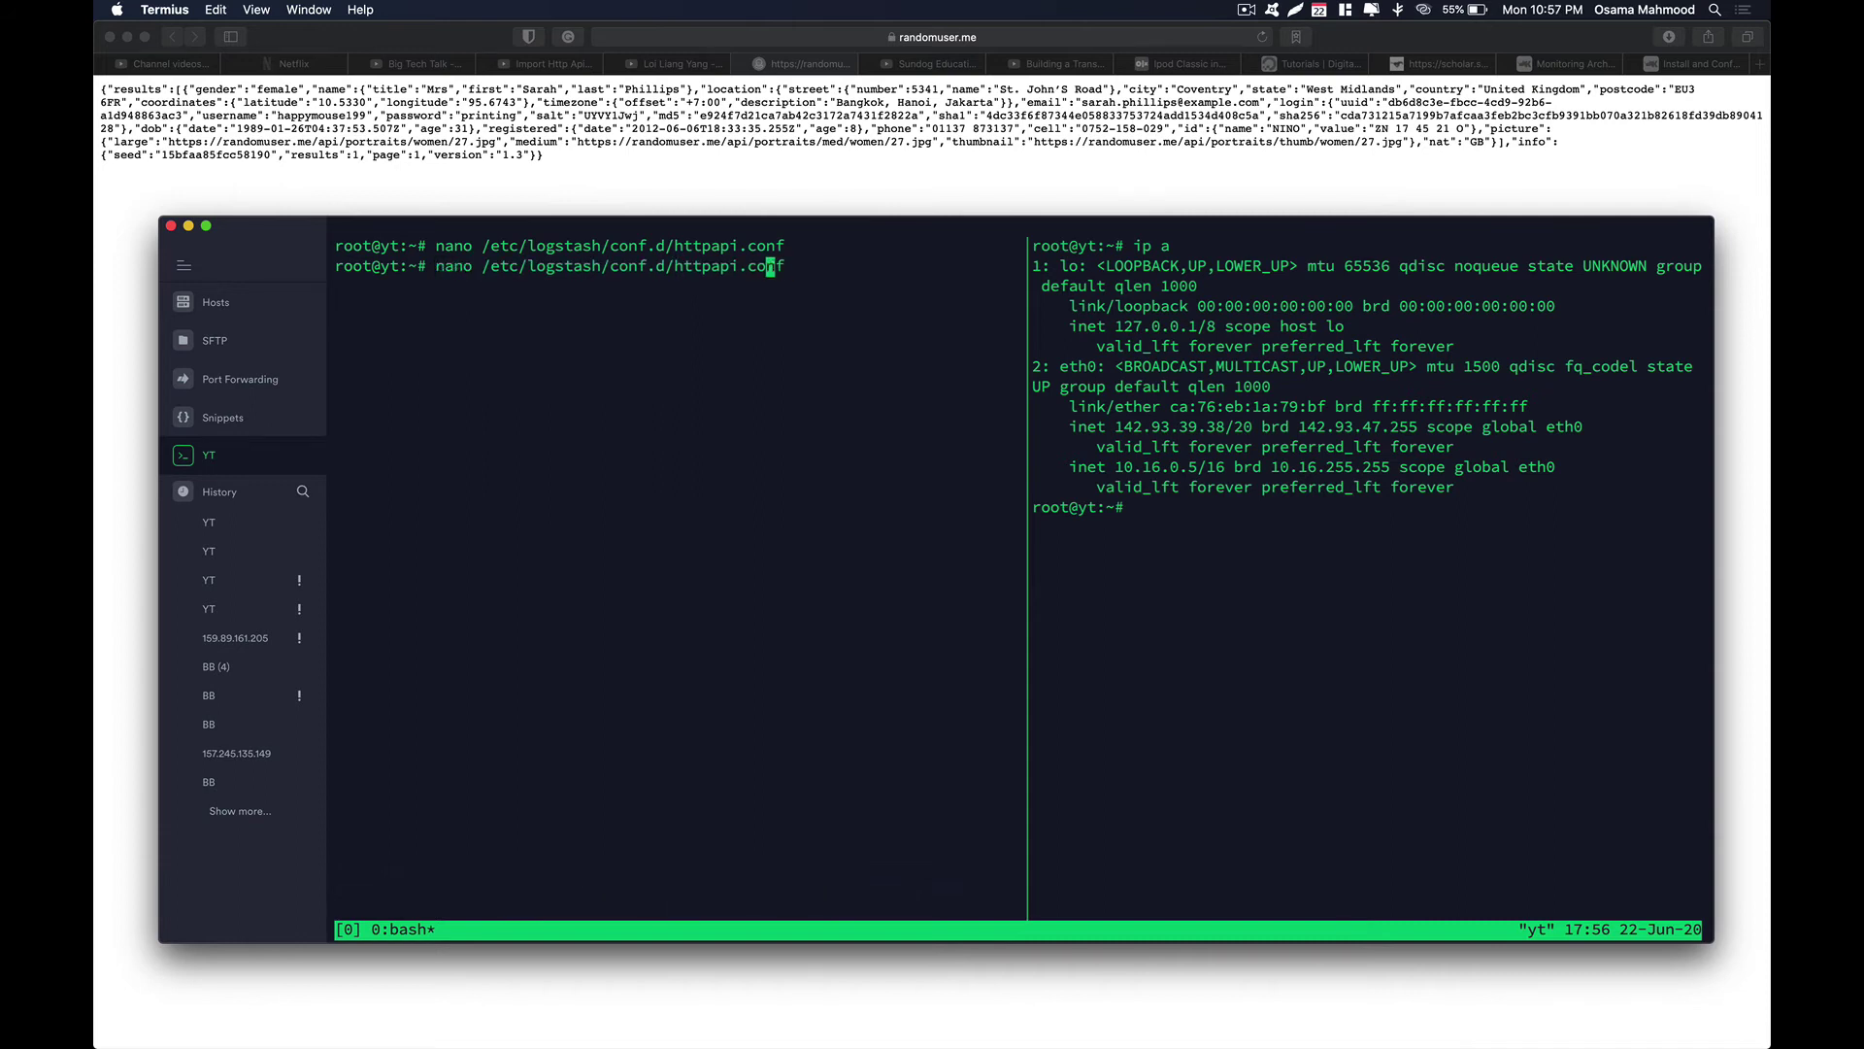
{"action": "key", "text": "Left"}
{"action": "key", "text": "Left"}
{"action": "key", "text": "Left"}
{"action": "key", "text": "Left"}
{"action": "key", "text": "Left"}
{"action": "key", "text": "Left"}
{"action": "key", "text": "Left"}
{"action": "key", "text": "Left"}
{"action": "key", "text": "Left"}
{"action": "key", "text": "Left"}
{"action": "key", "text": "Left"}
{"action": "key", "text": "Left"}
{"action": "key", "text": "Left"}
{"action": "key", "text": "Left"}
{"action": "key", "text": "Left"}
{"action": "key", "text": "Left"}
{"action": "key", "text": "Left"}
{"action": "key", "text": "Left"}
{"action": "key", "text": "Left"}
{"action": "key", "text": "Left"}
{"action": "key", "text": "Left"}
{"action": "key", "text": "Left"}
{"action": "key", "text": "BackSpace"}
{"action": "key", "text": "BackSpace"}
{"action": "key", "text": "BackSpace"}
{"action": "key", "text": "BackSpace"}
{"action": "type", "text": "cat"}
{"action": "key", "text": "Return"}
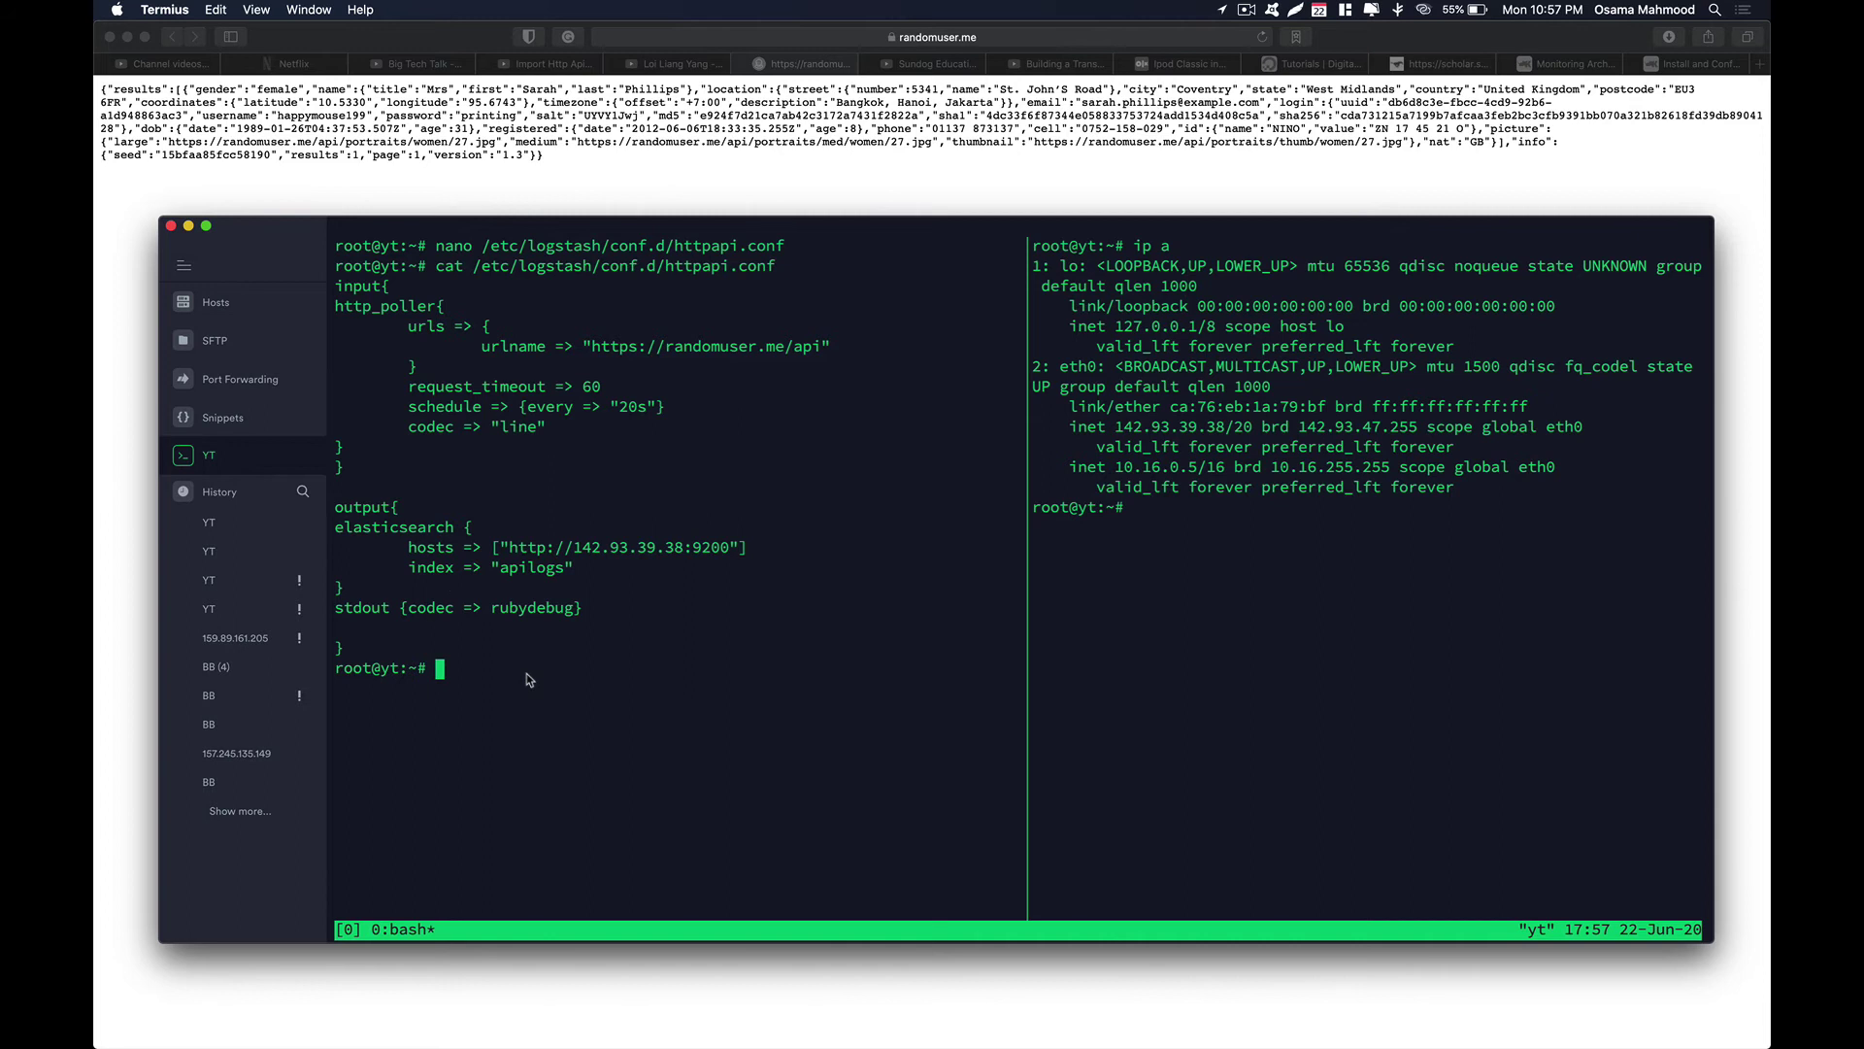
Step: Switch to the right tmux pane and clear its old output
{"action": "left_click", "coordinate": [1110, 689]}
{"action": "type", "text": "clear"}
{"action": "key", "text": "Return"}
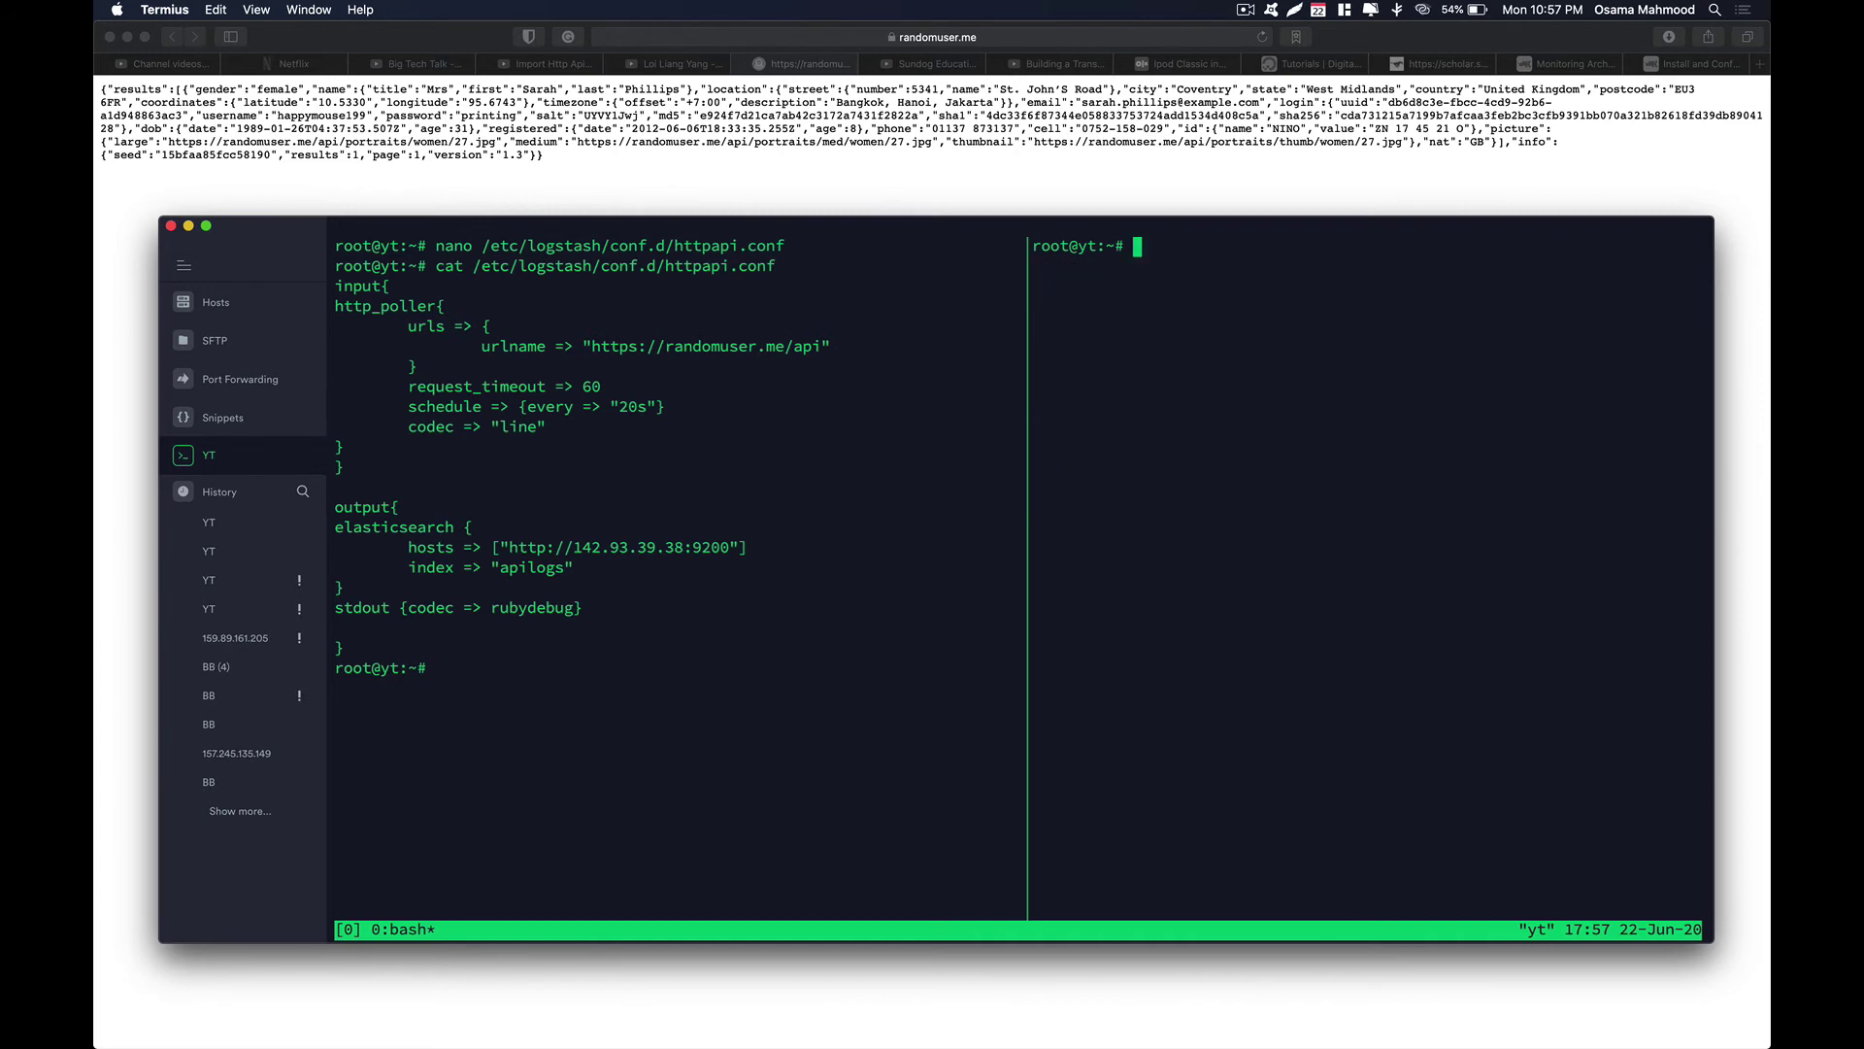
Step: Enter /usr/share/logstash/bin/logstash -f /etc/logstash/conf.d/httpapi.conf without running it yet
{"action": "type", "text": "/usr/share/log"}
{"action": "key", "text": "Tab"}
{"action": "type", "text": "b"}
{"action": "key", "text": "Tab"}
{"action": "type", "text": "lo"}
{"action": "key", "text": "Tab"}
{"action": "type", "text": "-f "}
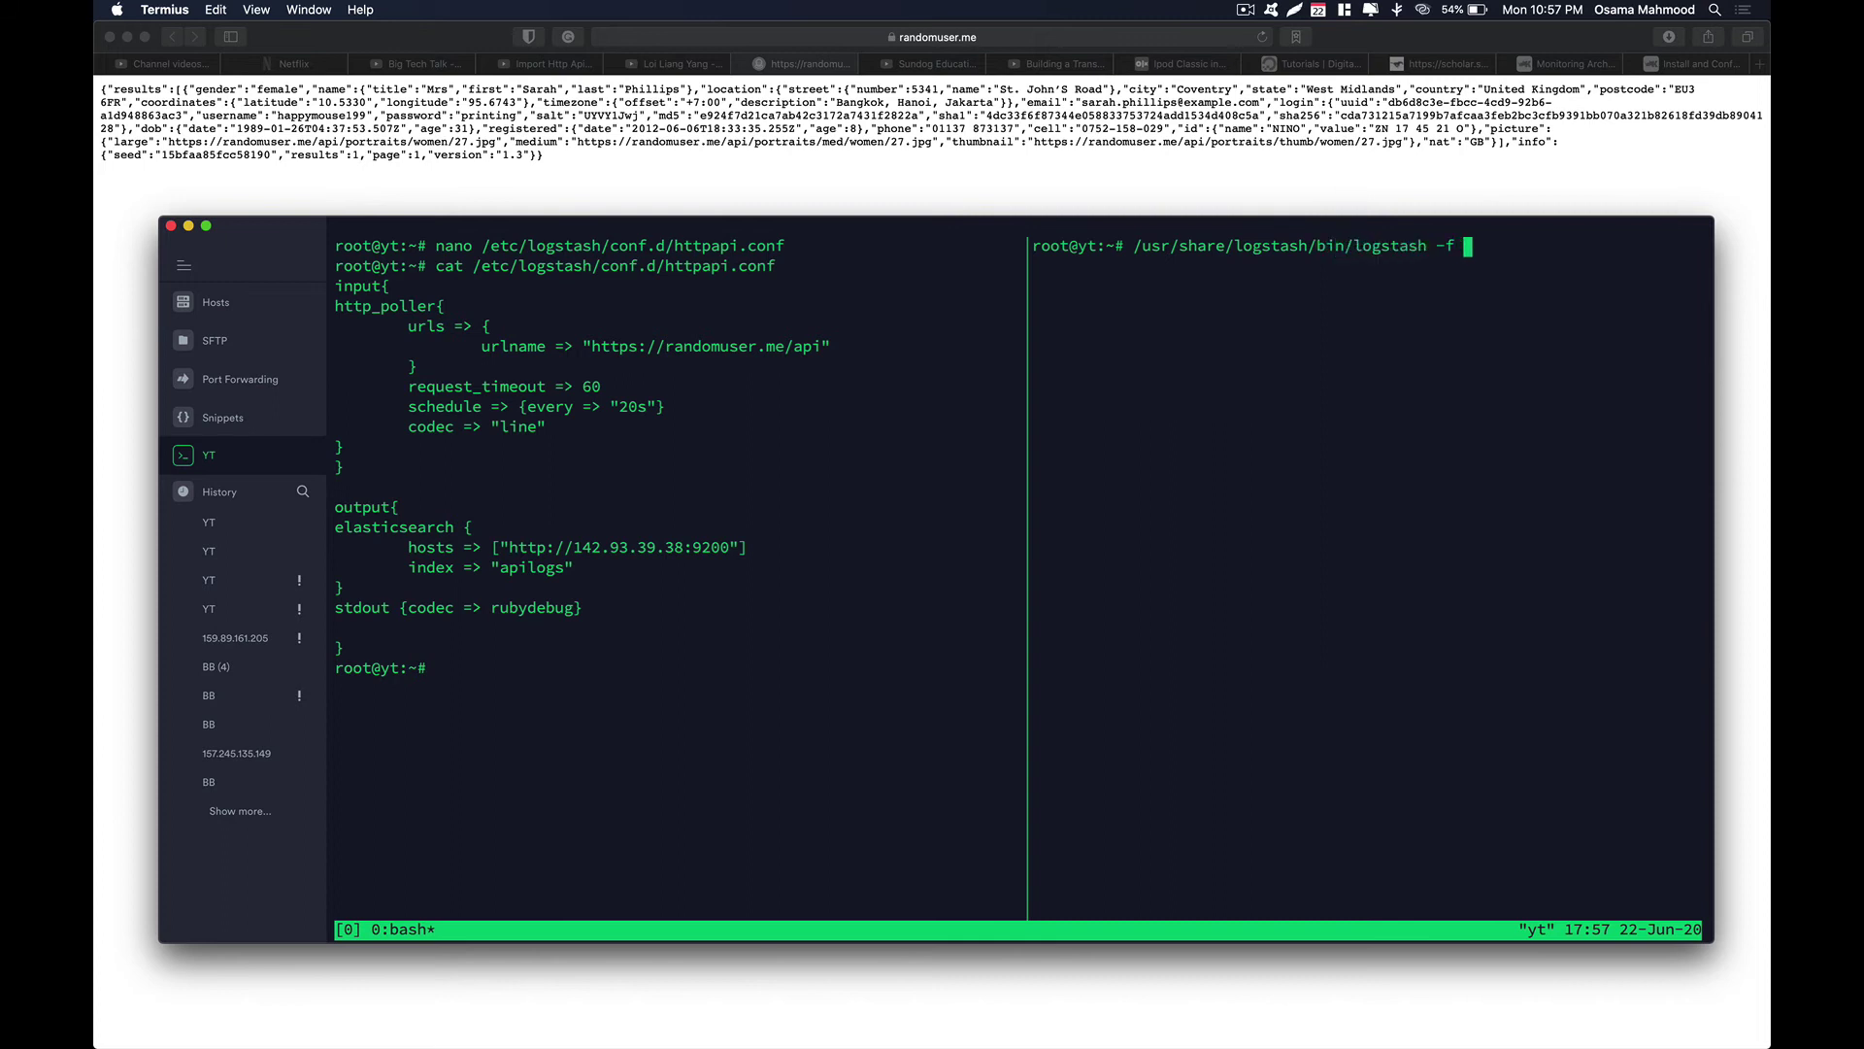
{"action": "type", "text": "/et"}
{"action": "key", "text": "Tab"}
{"action": "type", "text": "logg"}
{"action": "key", "text": "Tab"}
{"action": "type", "text": "co"}
{"action": "key", "text": "Tab"}
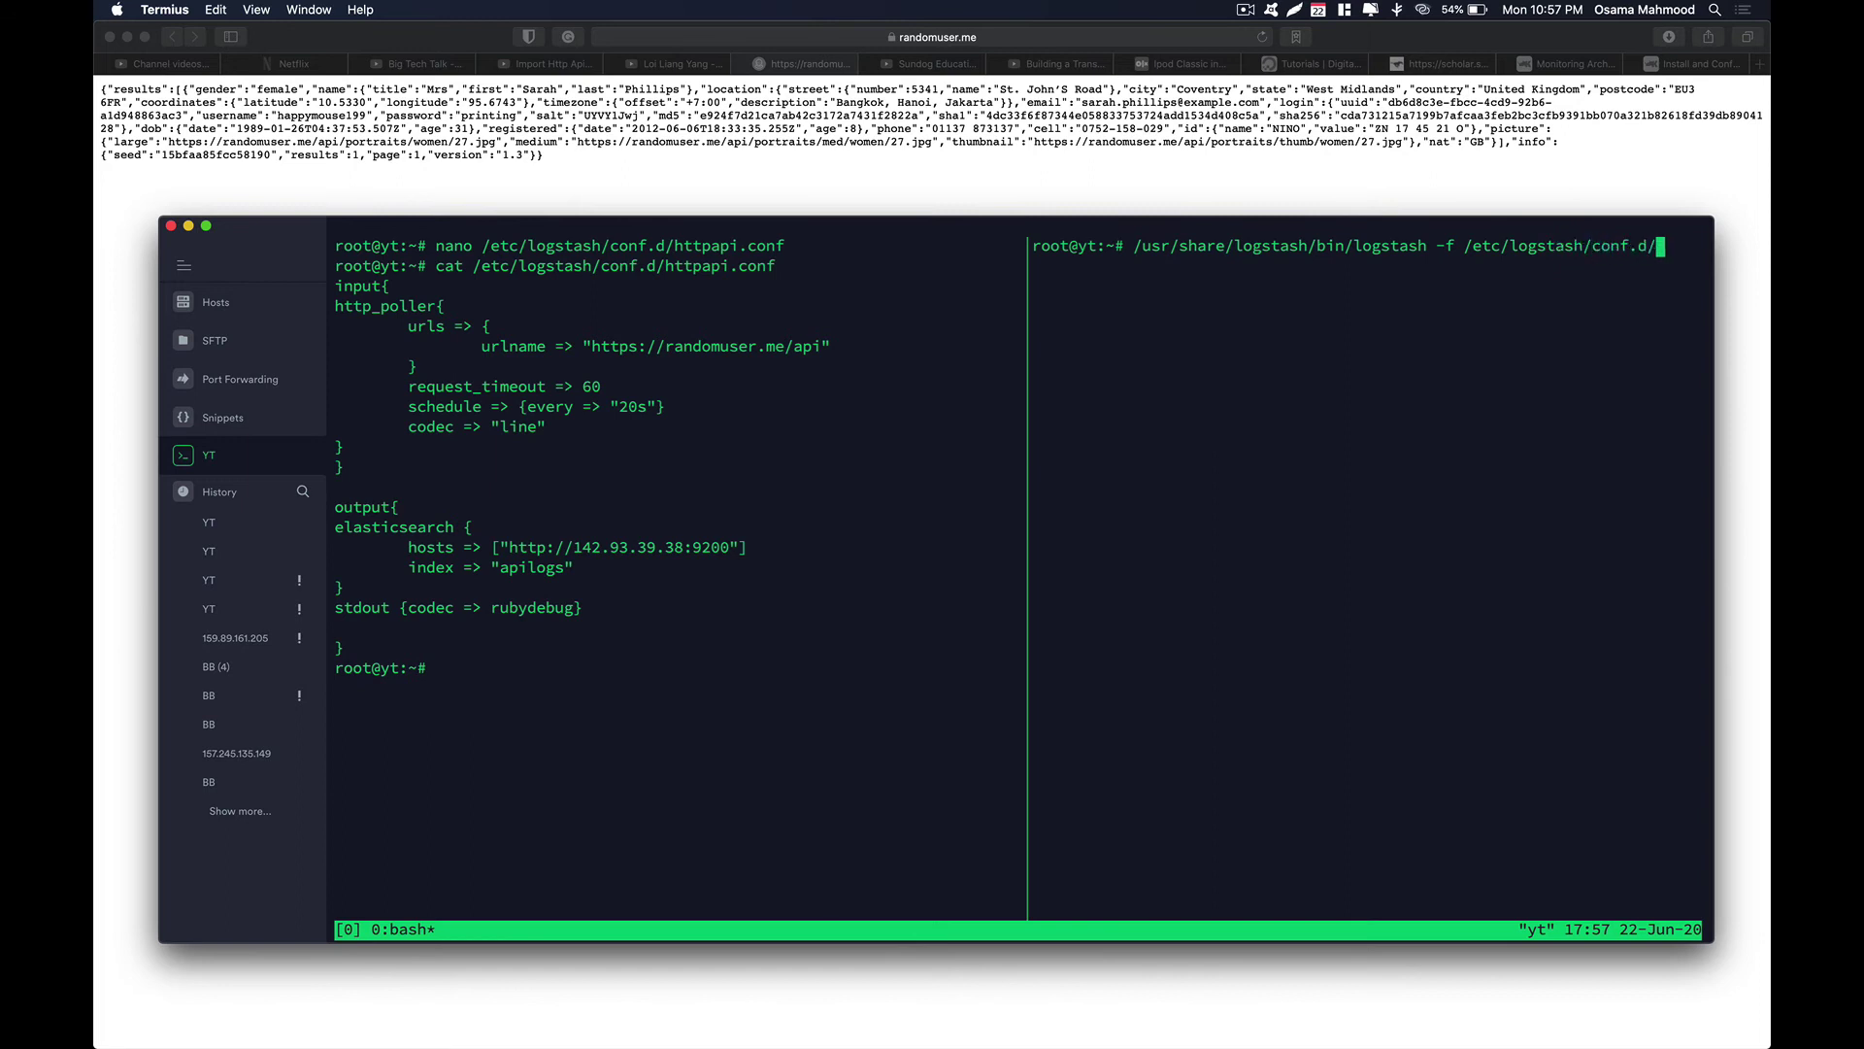
{"action": "type", "text": "h"}
{"action": "key", "text": "Tab"}
Step: Run Logstash with httpapi.conf, then bring the Safari Kibana window forward
{"action": "key", "text": "Return"}
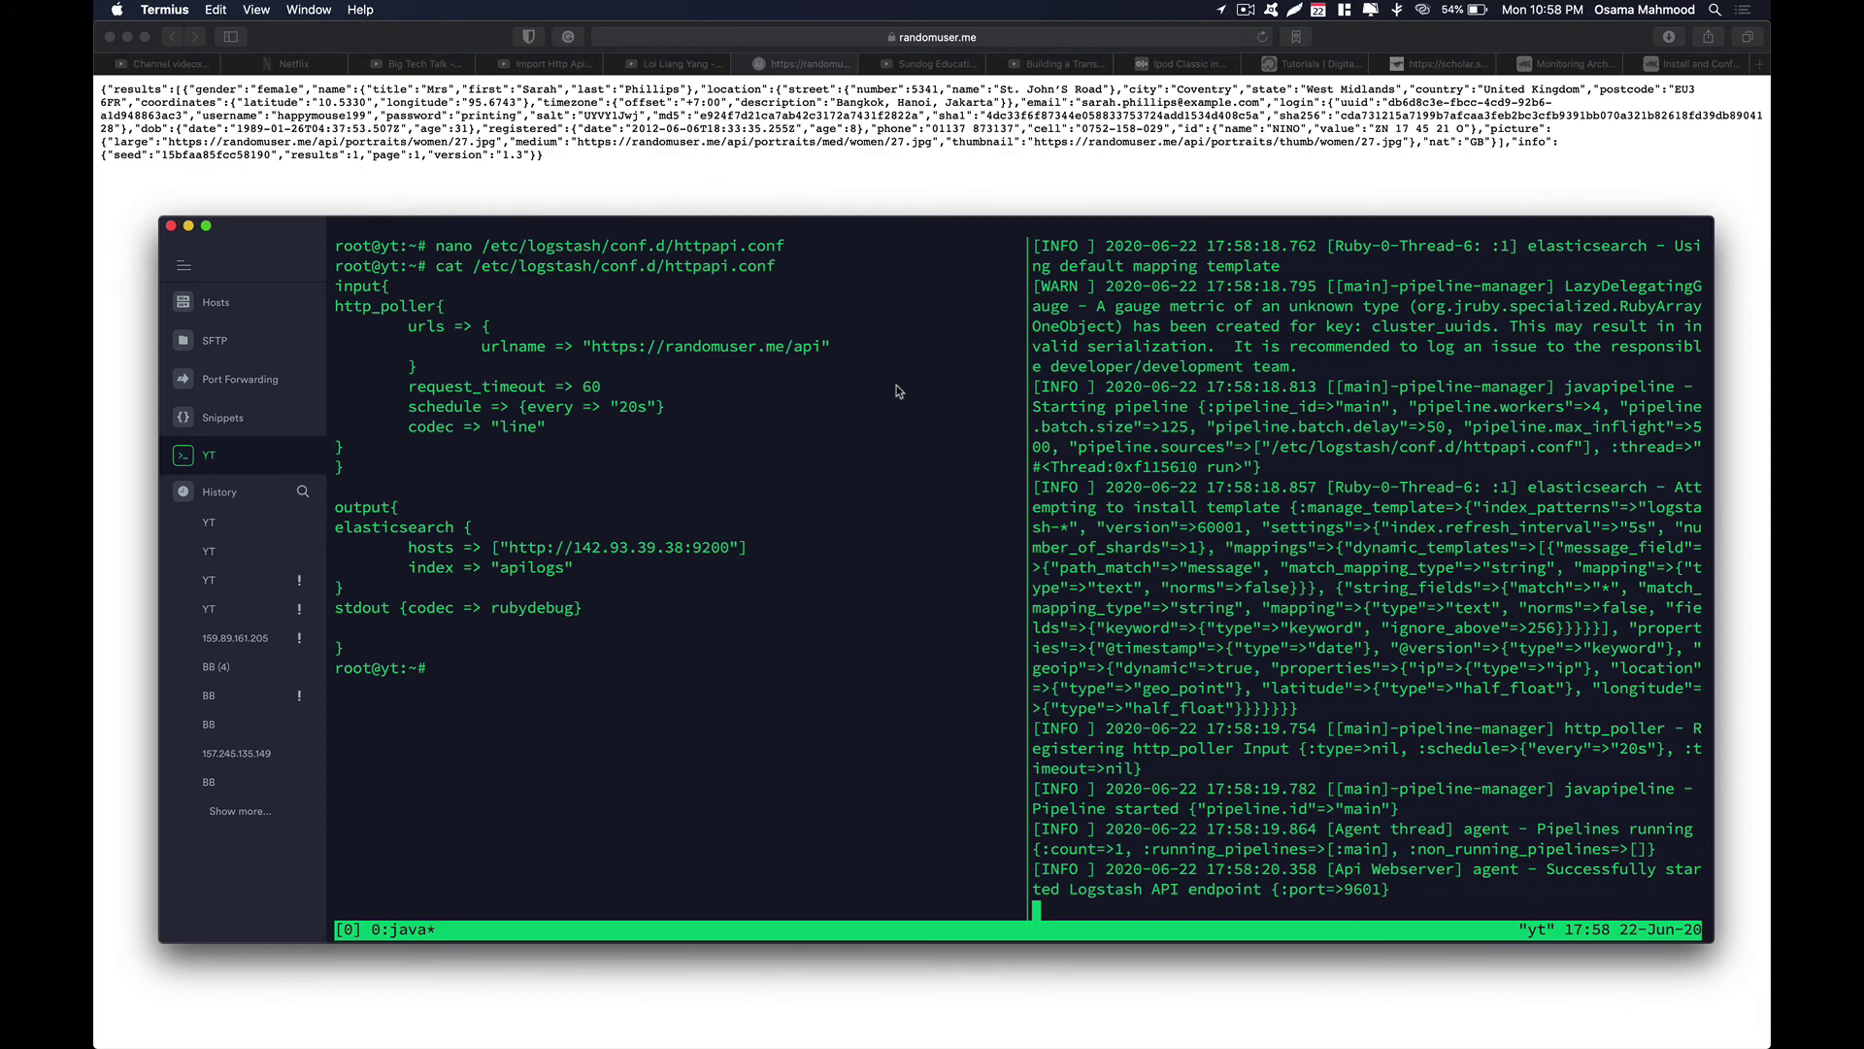
{"action": "key", "text": "ctrl+Up"}
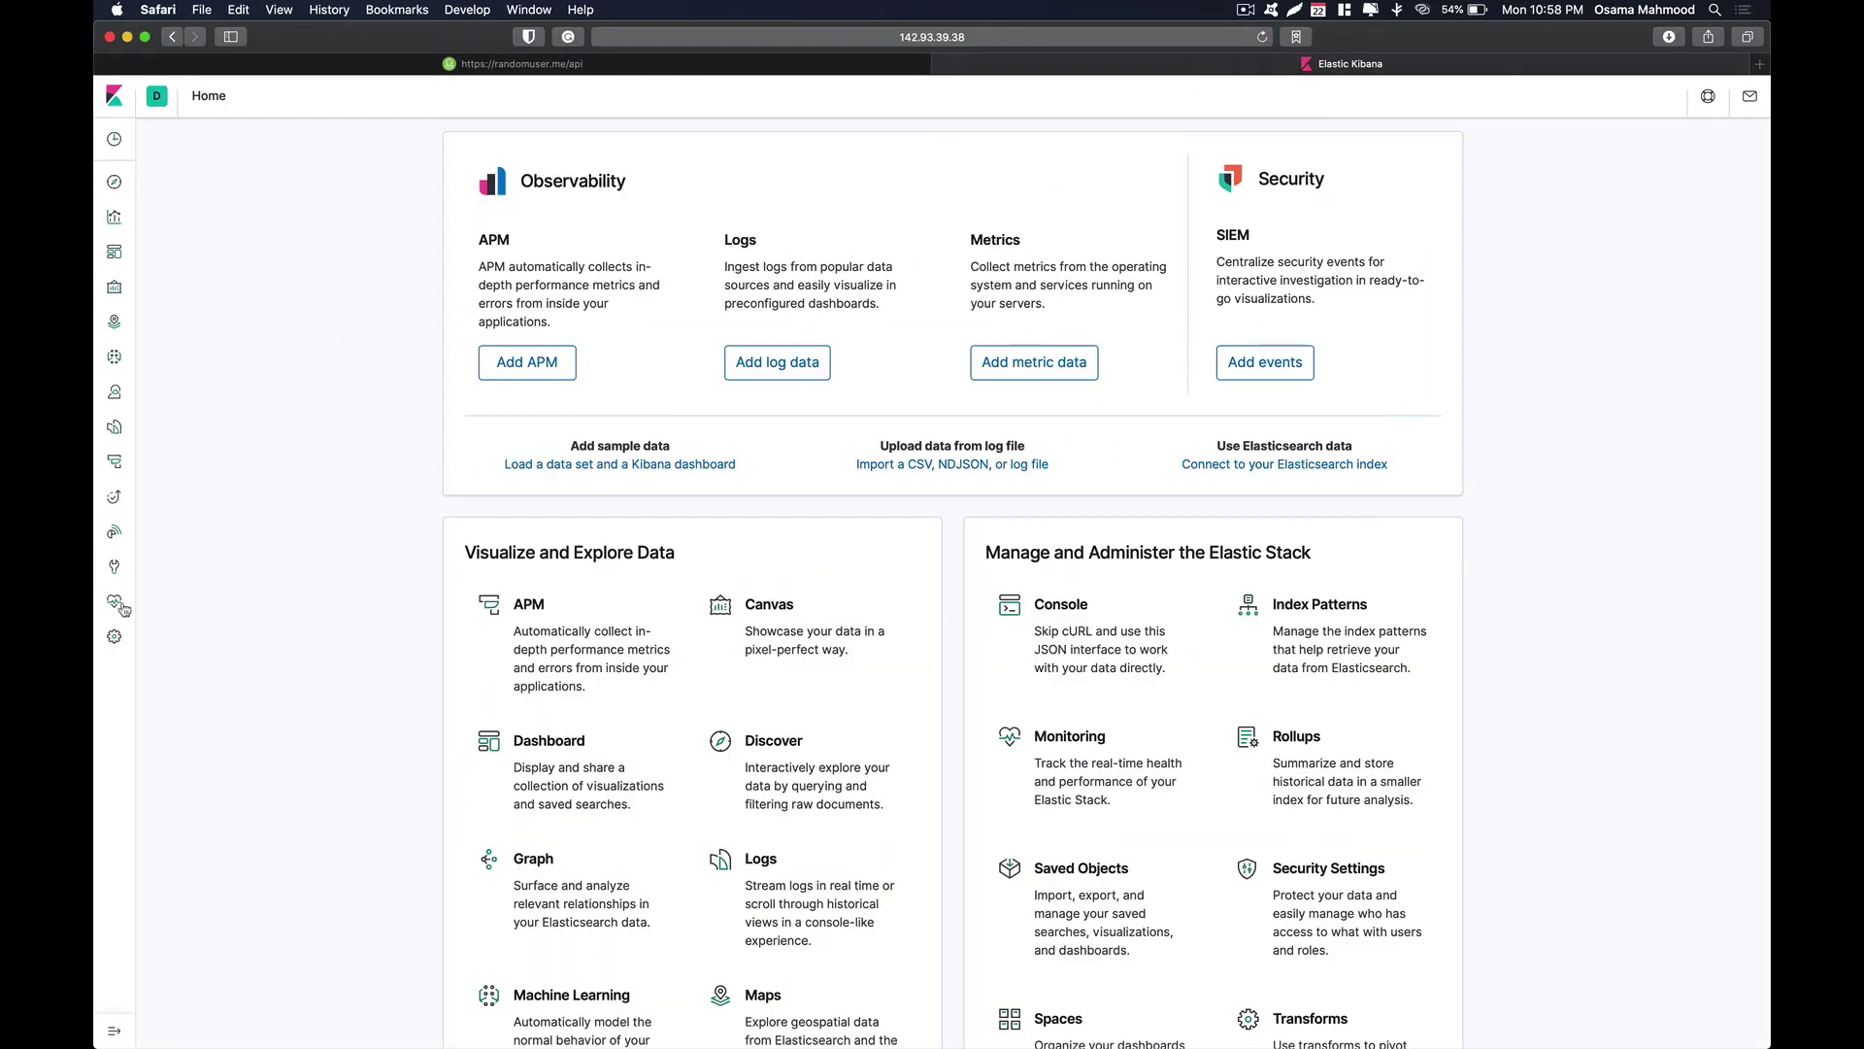
Step: Go to Kibana Stack Management > Index Patterns and begin a new pattern
{"action": "left_click", "coordinate": [113, 638]}
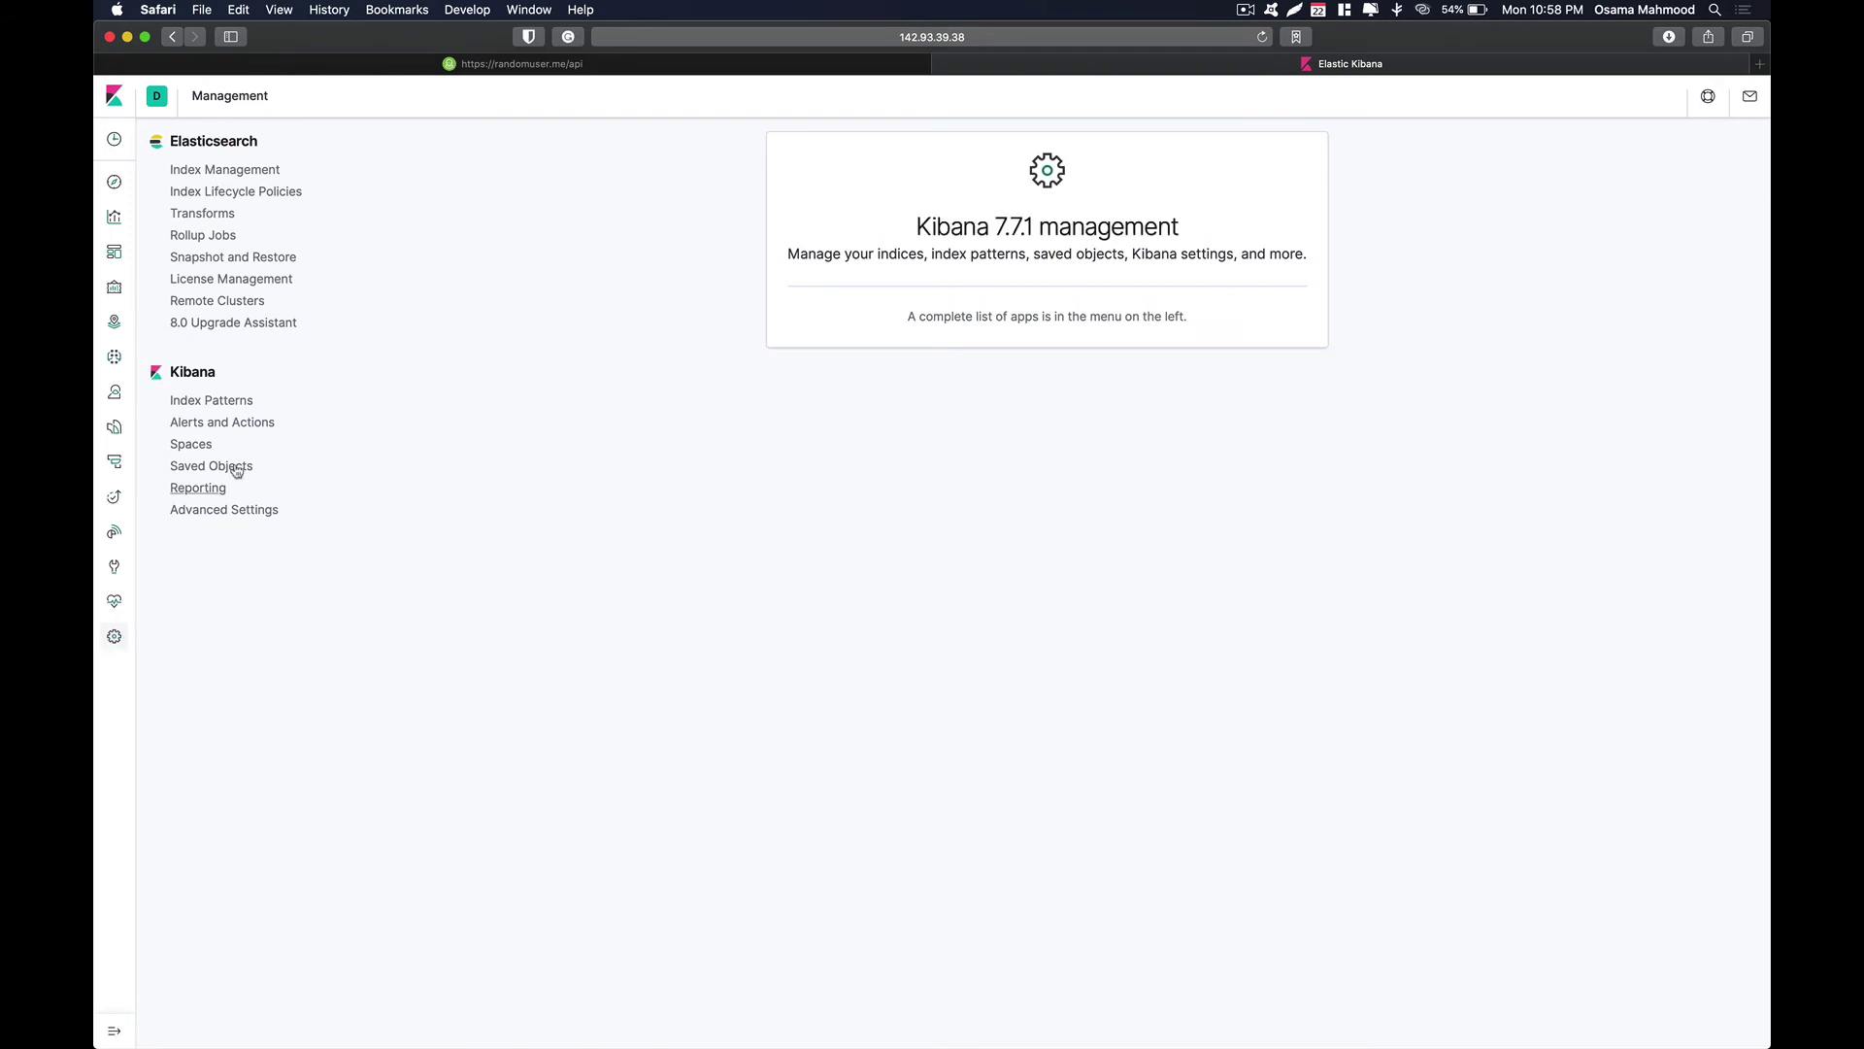
{"action": "left_click", "coordinate": [238, 401]}
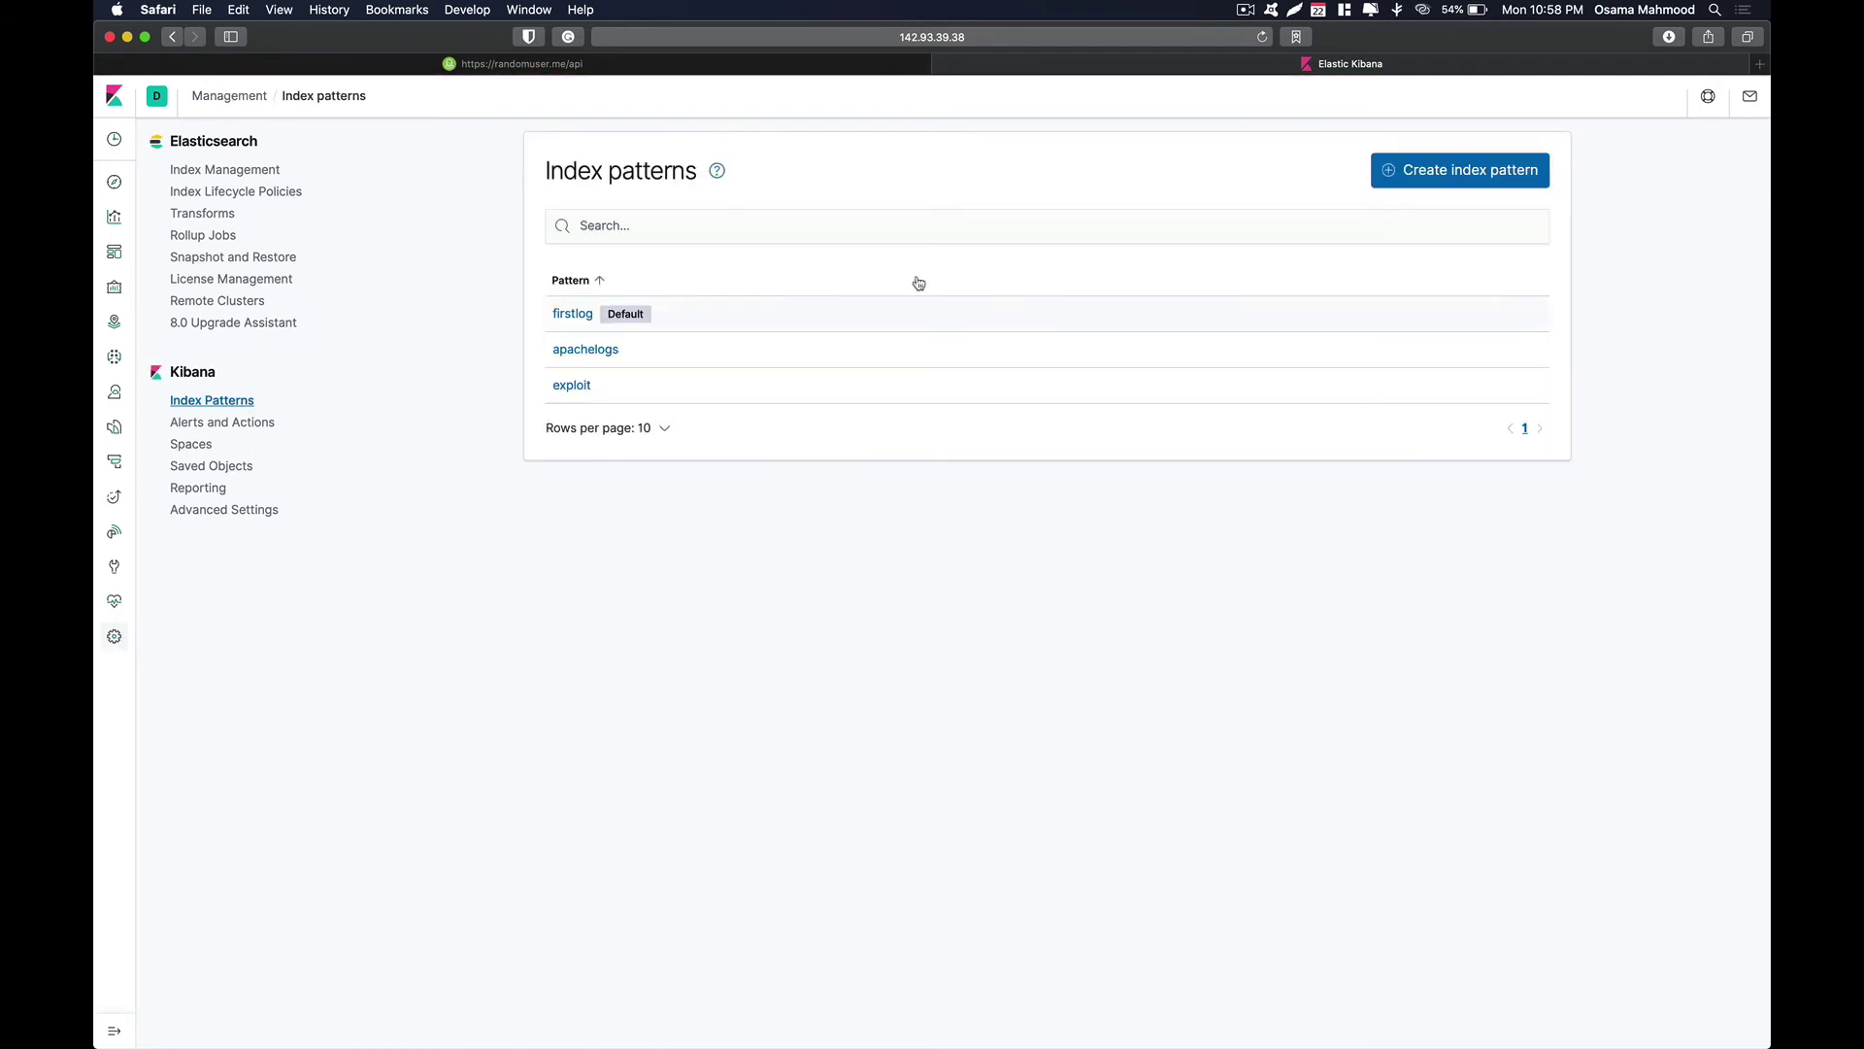
{"action": "left_click", "coordinate": [1474, 169]}
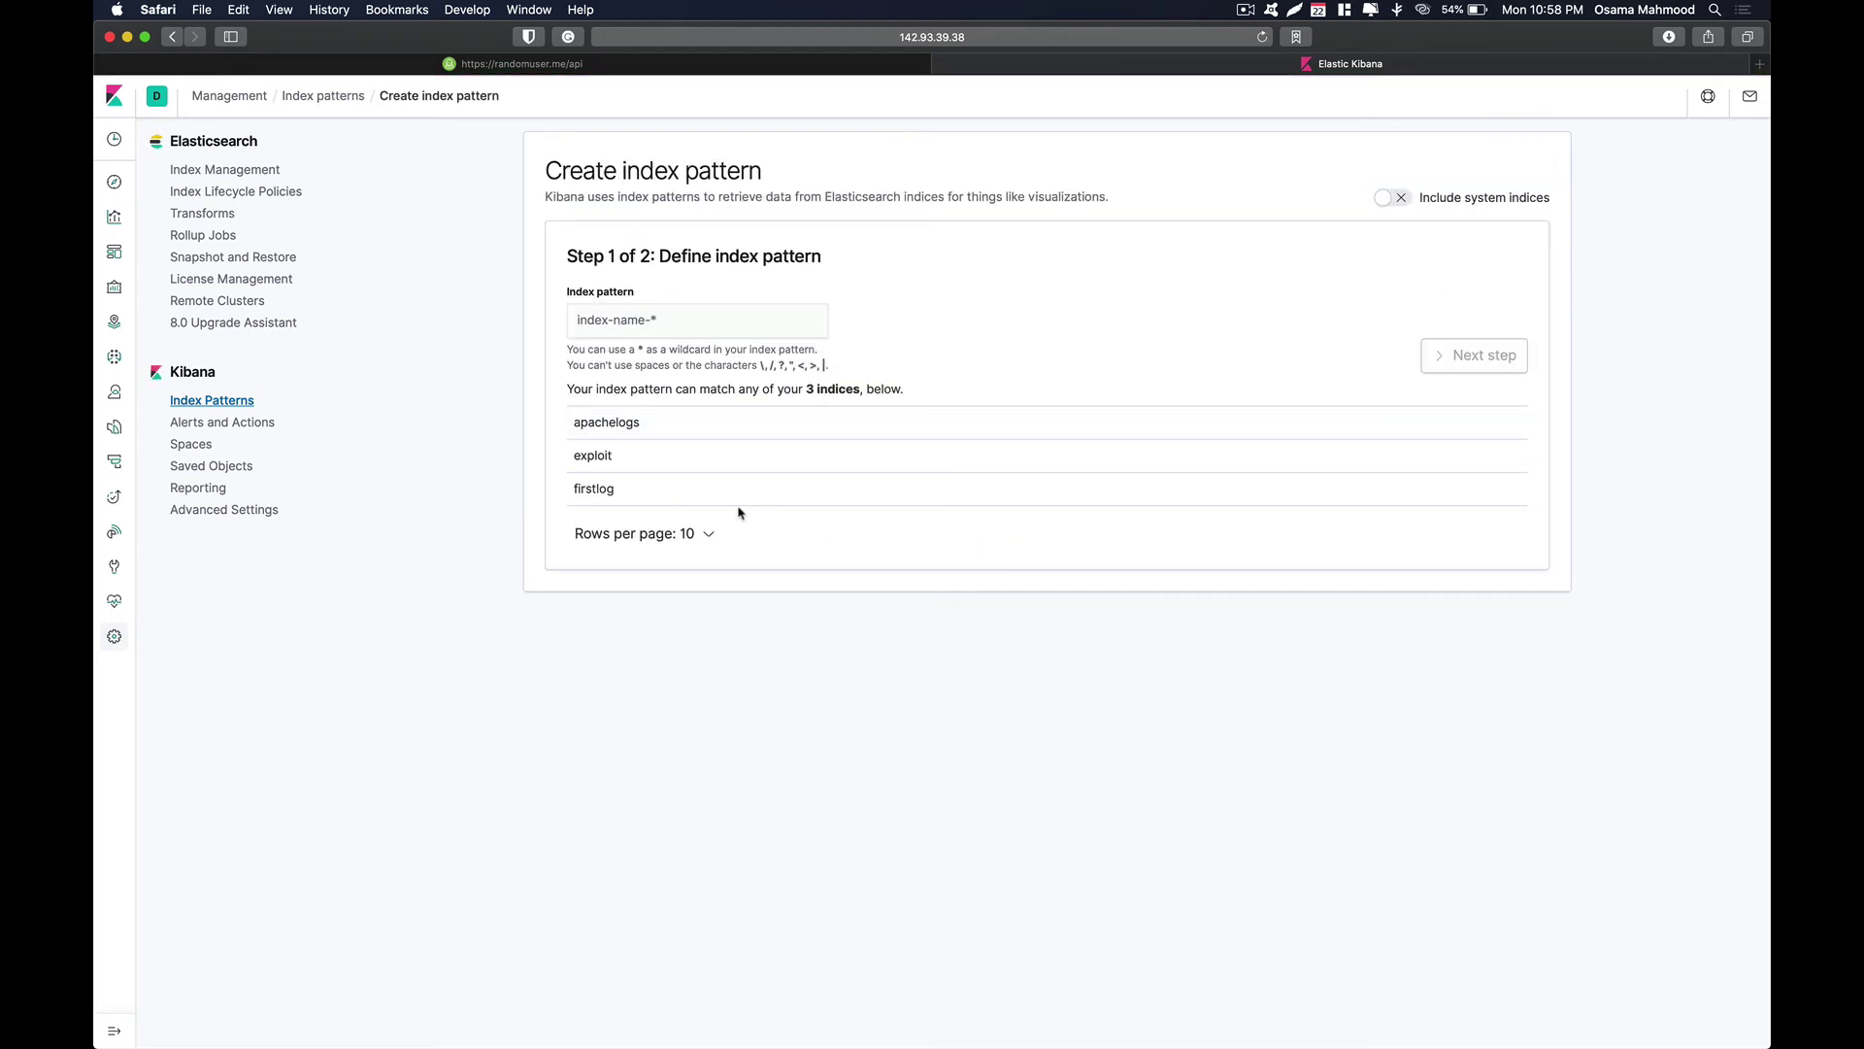
Step: Check the printed randomuser event in the terminal, then return to Kibana's index patterns list
{"action": "key", "text": "super+Tab"}
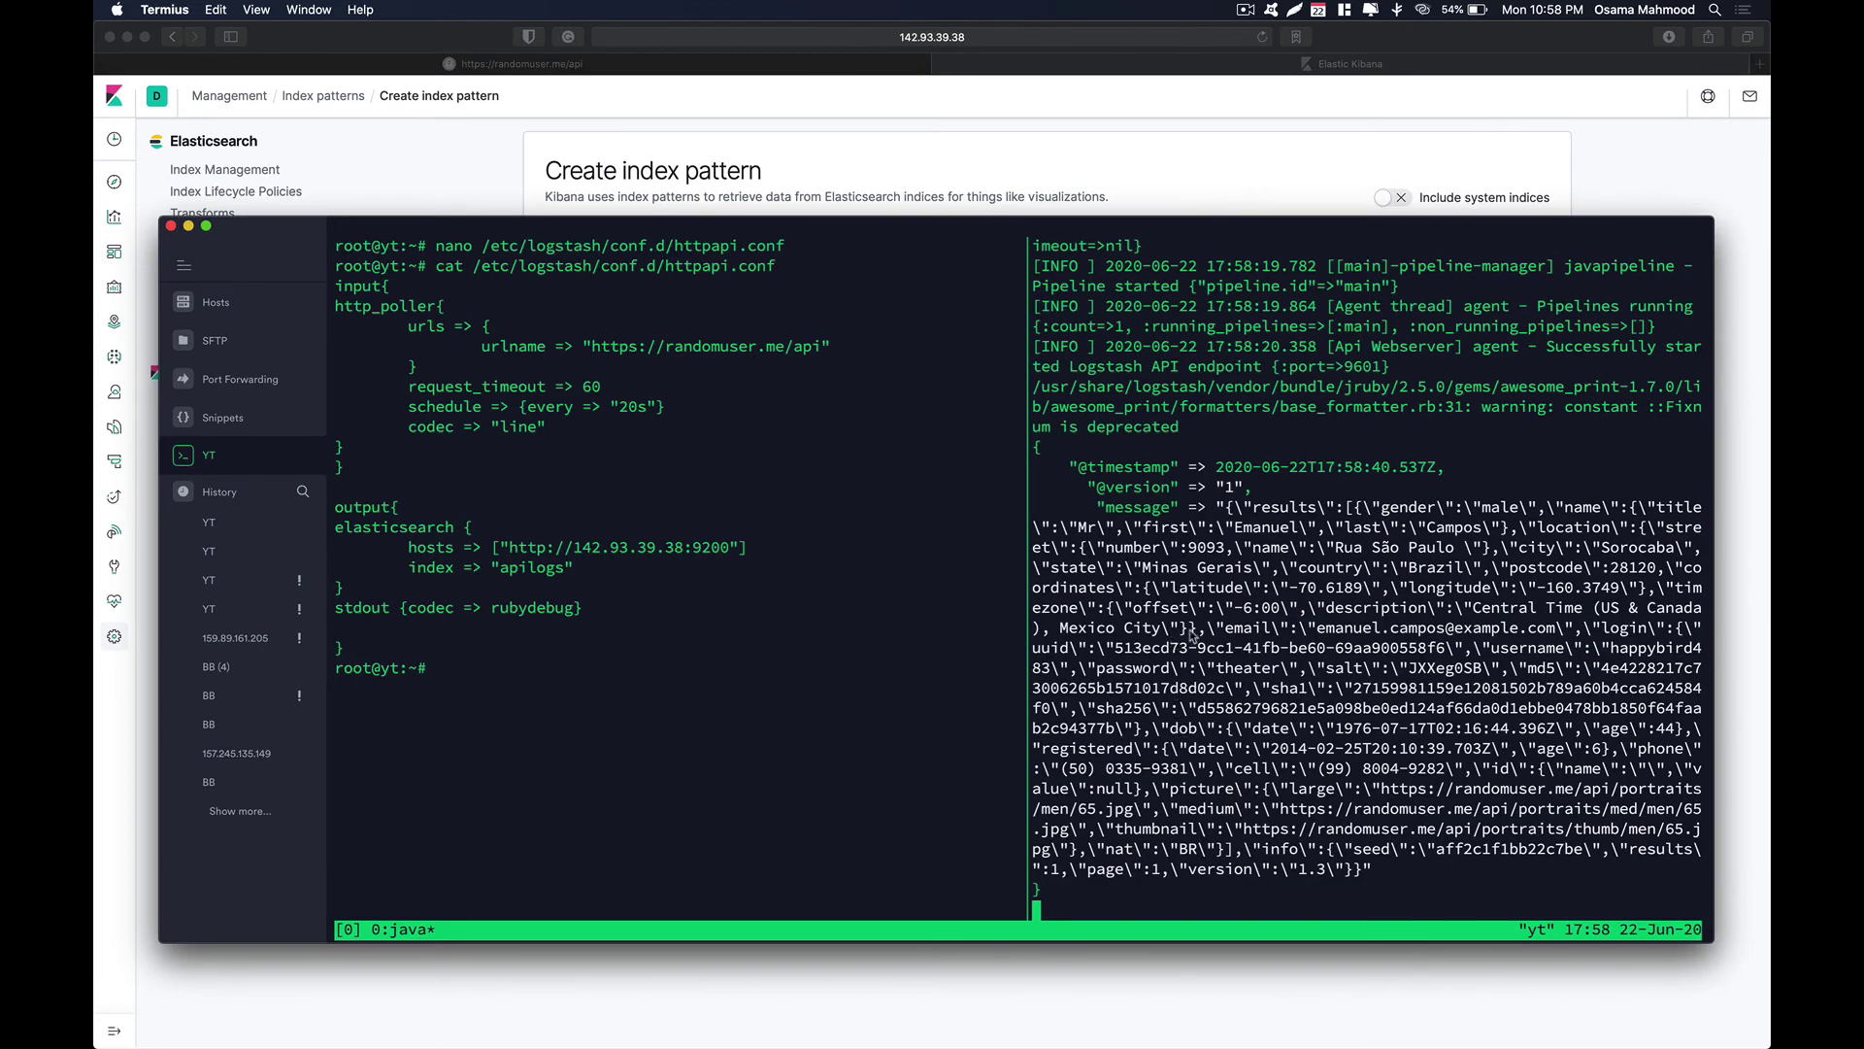
{"action": "left_click_drag", "start_coordinate": [1080, 467], "coordinate": [1433, 777]}
{"action": "key", "text": "super+Tab"}
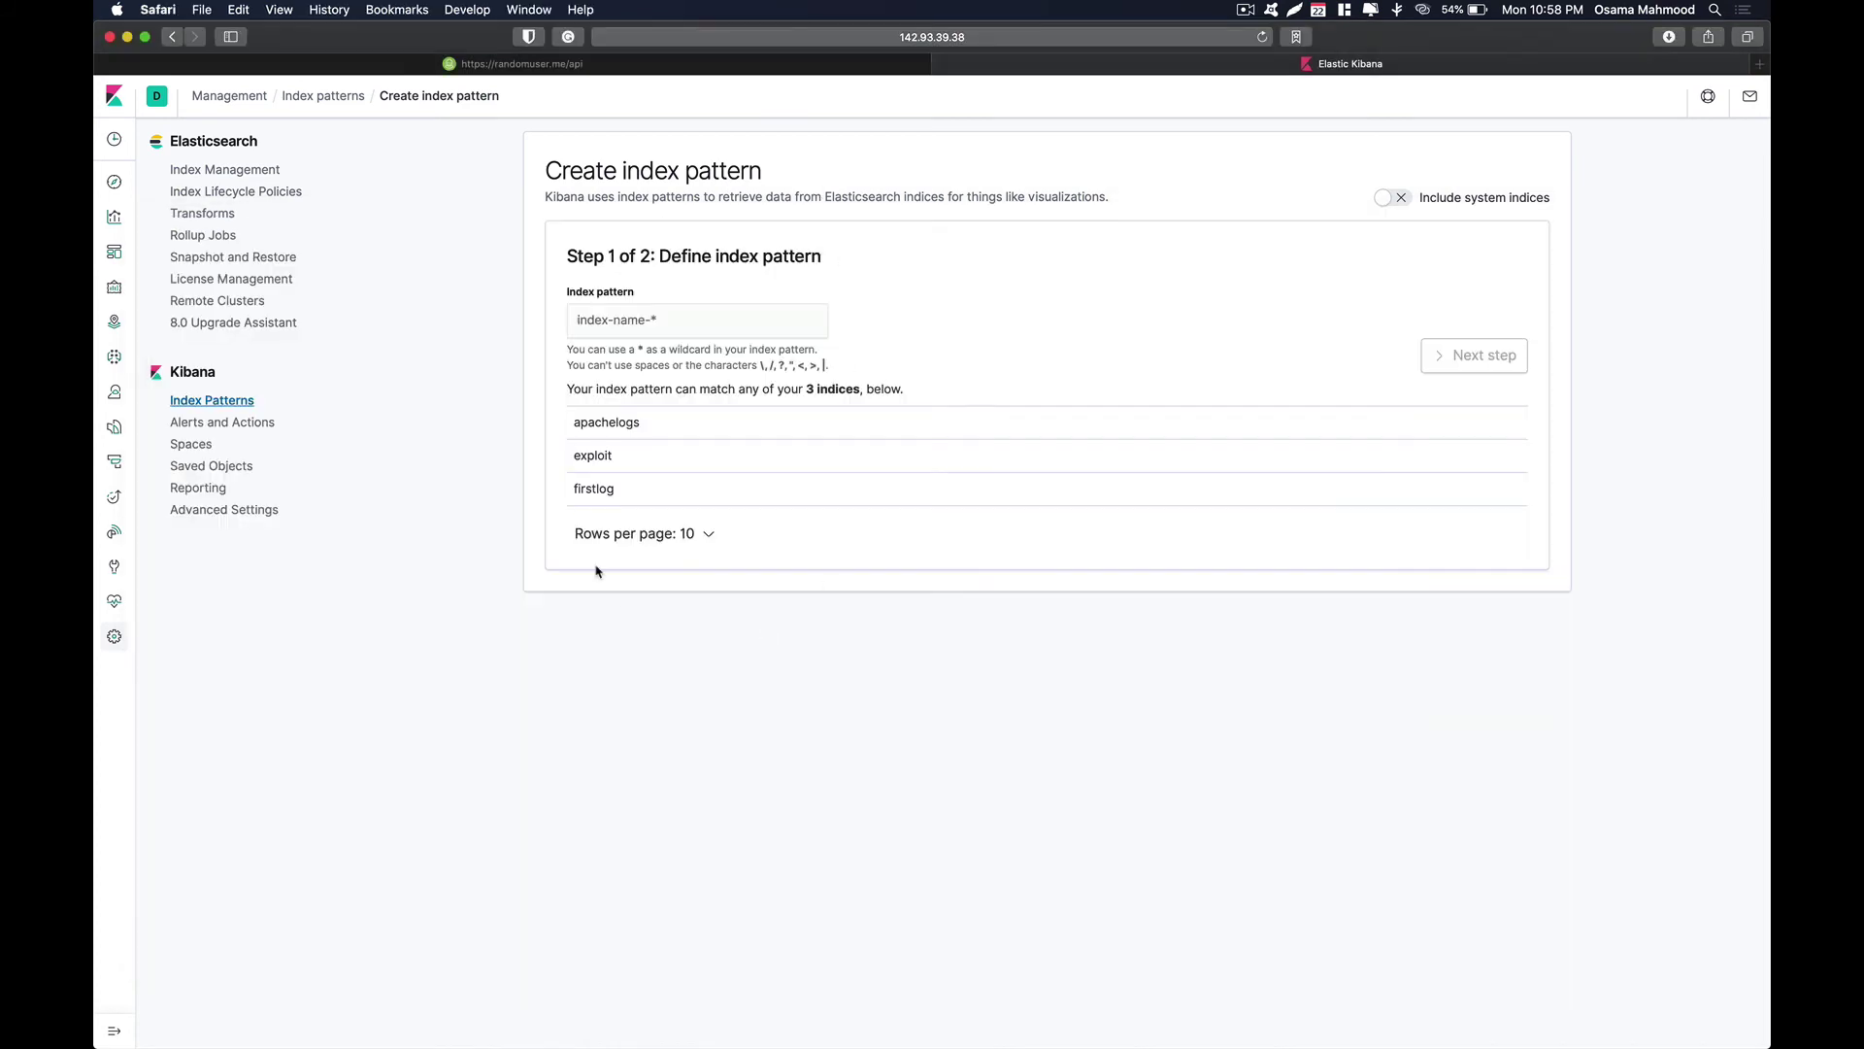
{"action": "left_click", "coordinate": [242, 402]}
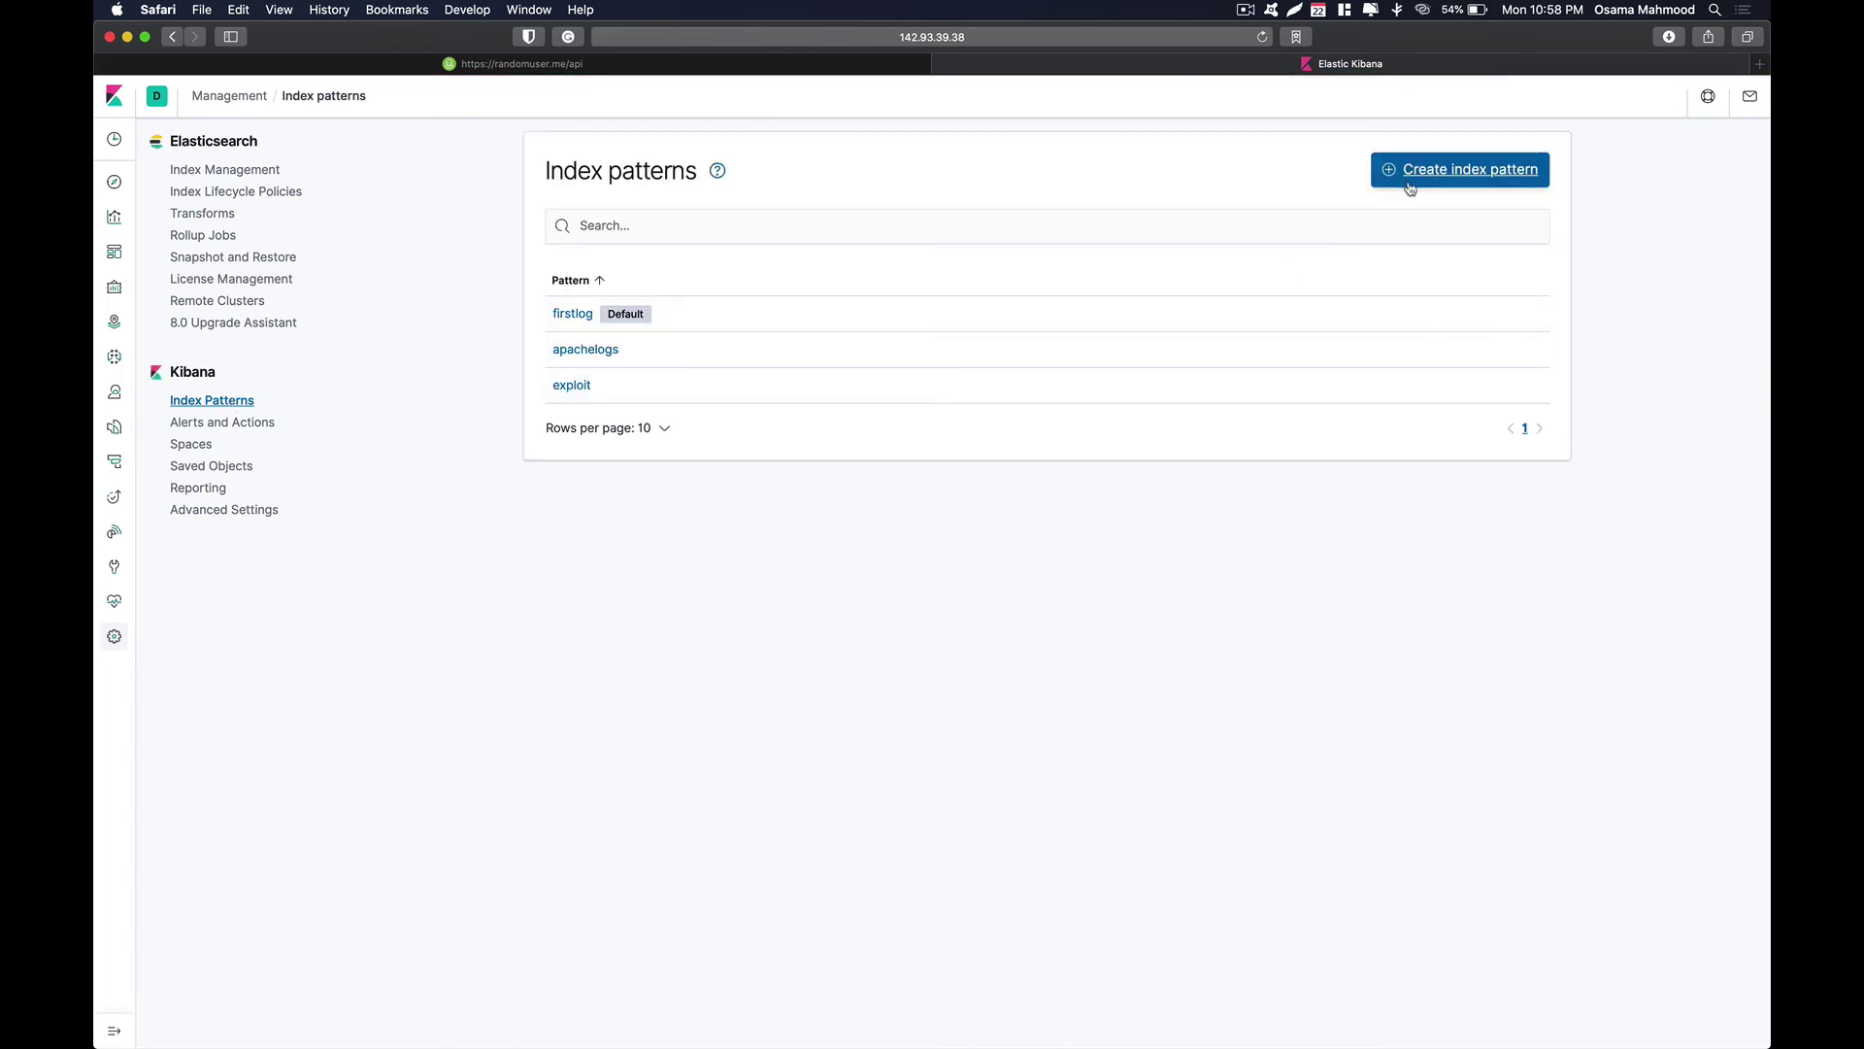
{"action": "left_click", "coordinate": [1410, 184]}
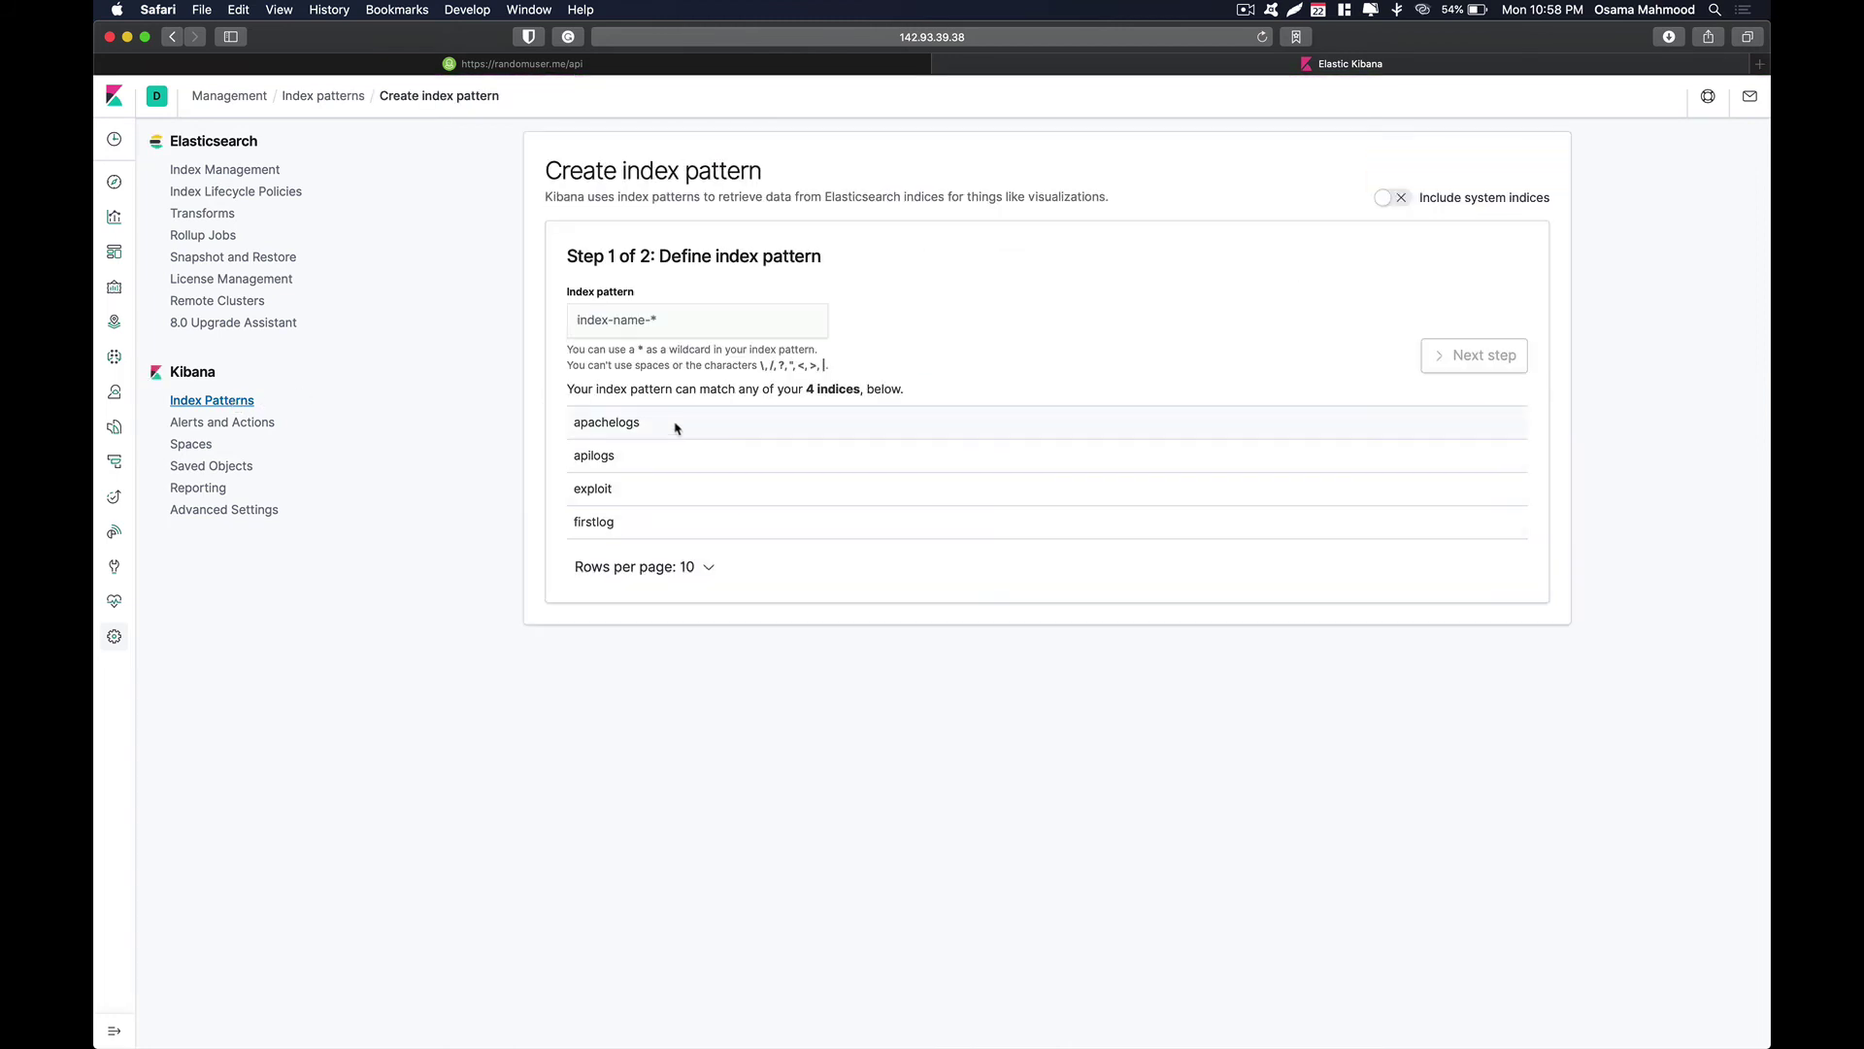
{"action": "double_click", "coordinate": [605, 457]}
{"action": "key", "text": "super+c"}
{"action": "left_click", "coordinate": [670, 321]}
{"action": "key", "text": "super+v"}
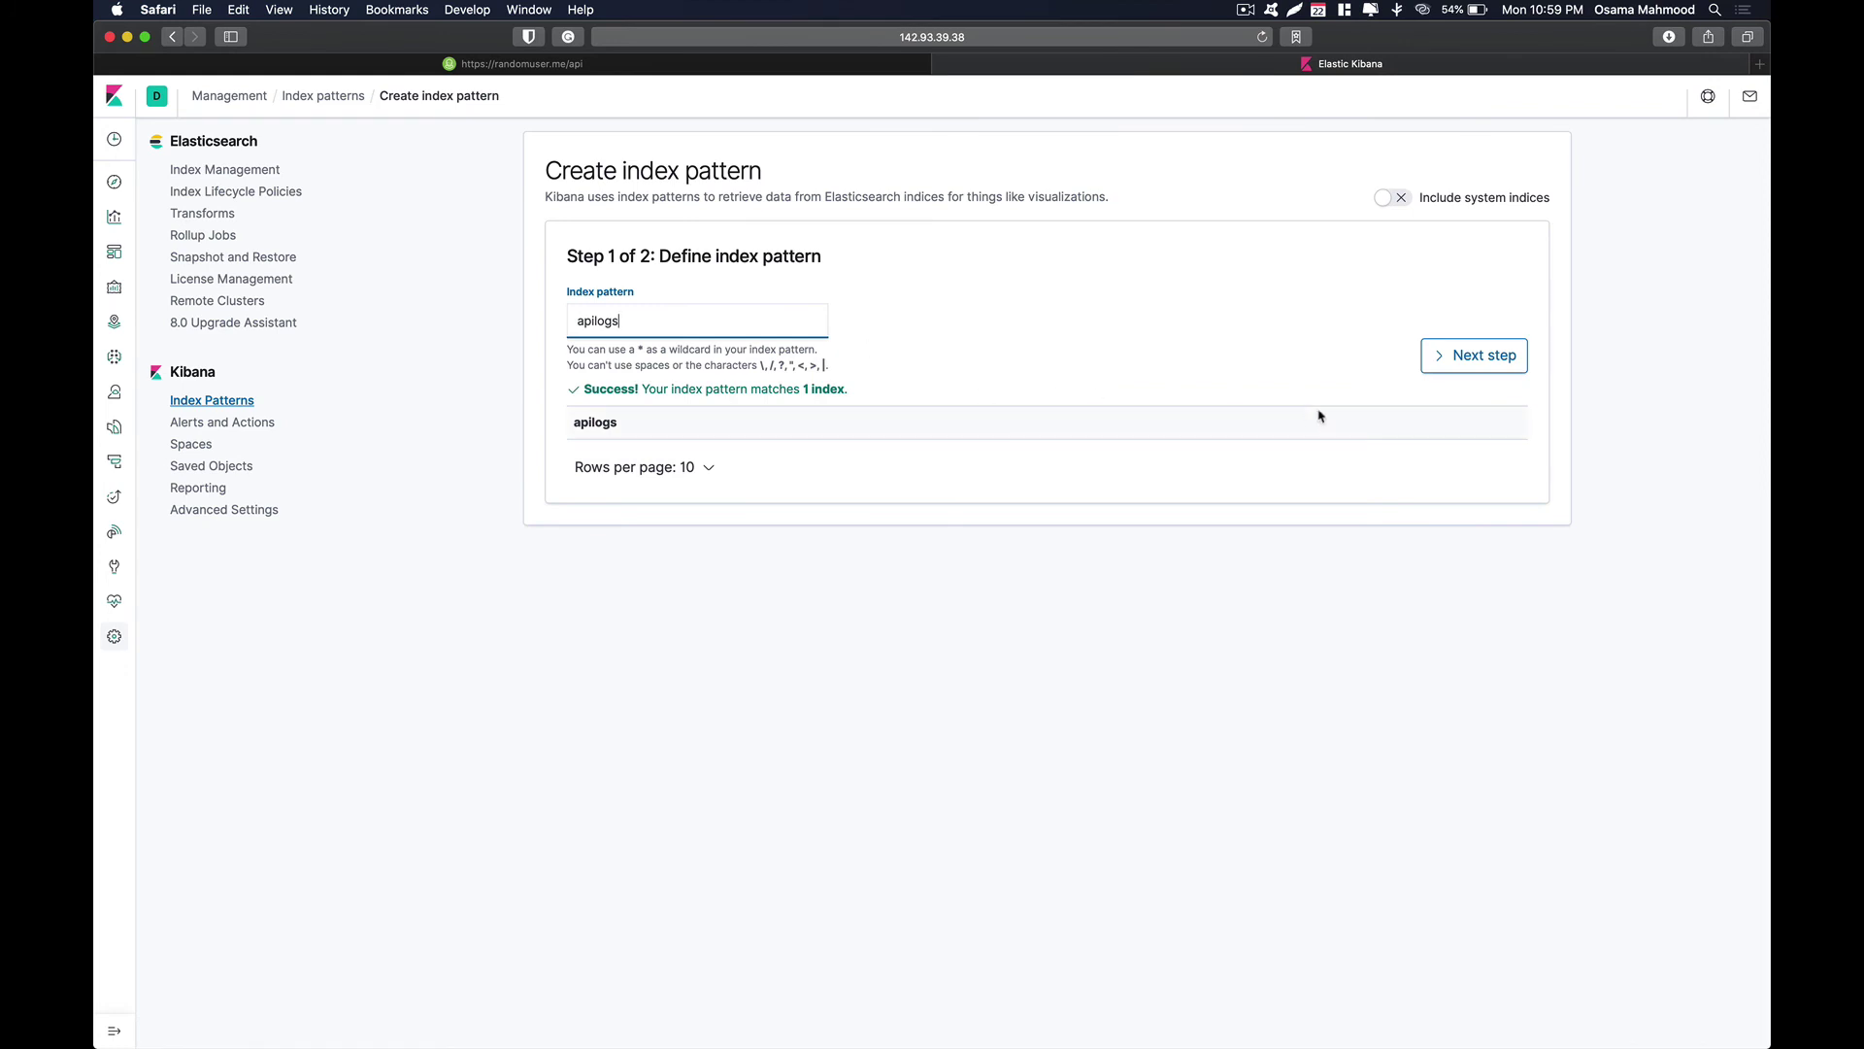
{"action": "left_click", "coordinate": [1475, 355]}
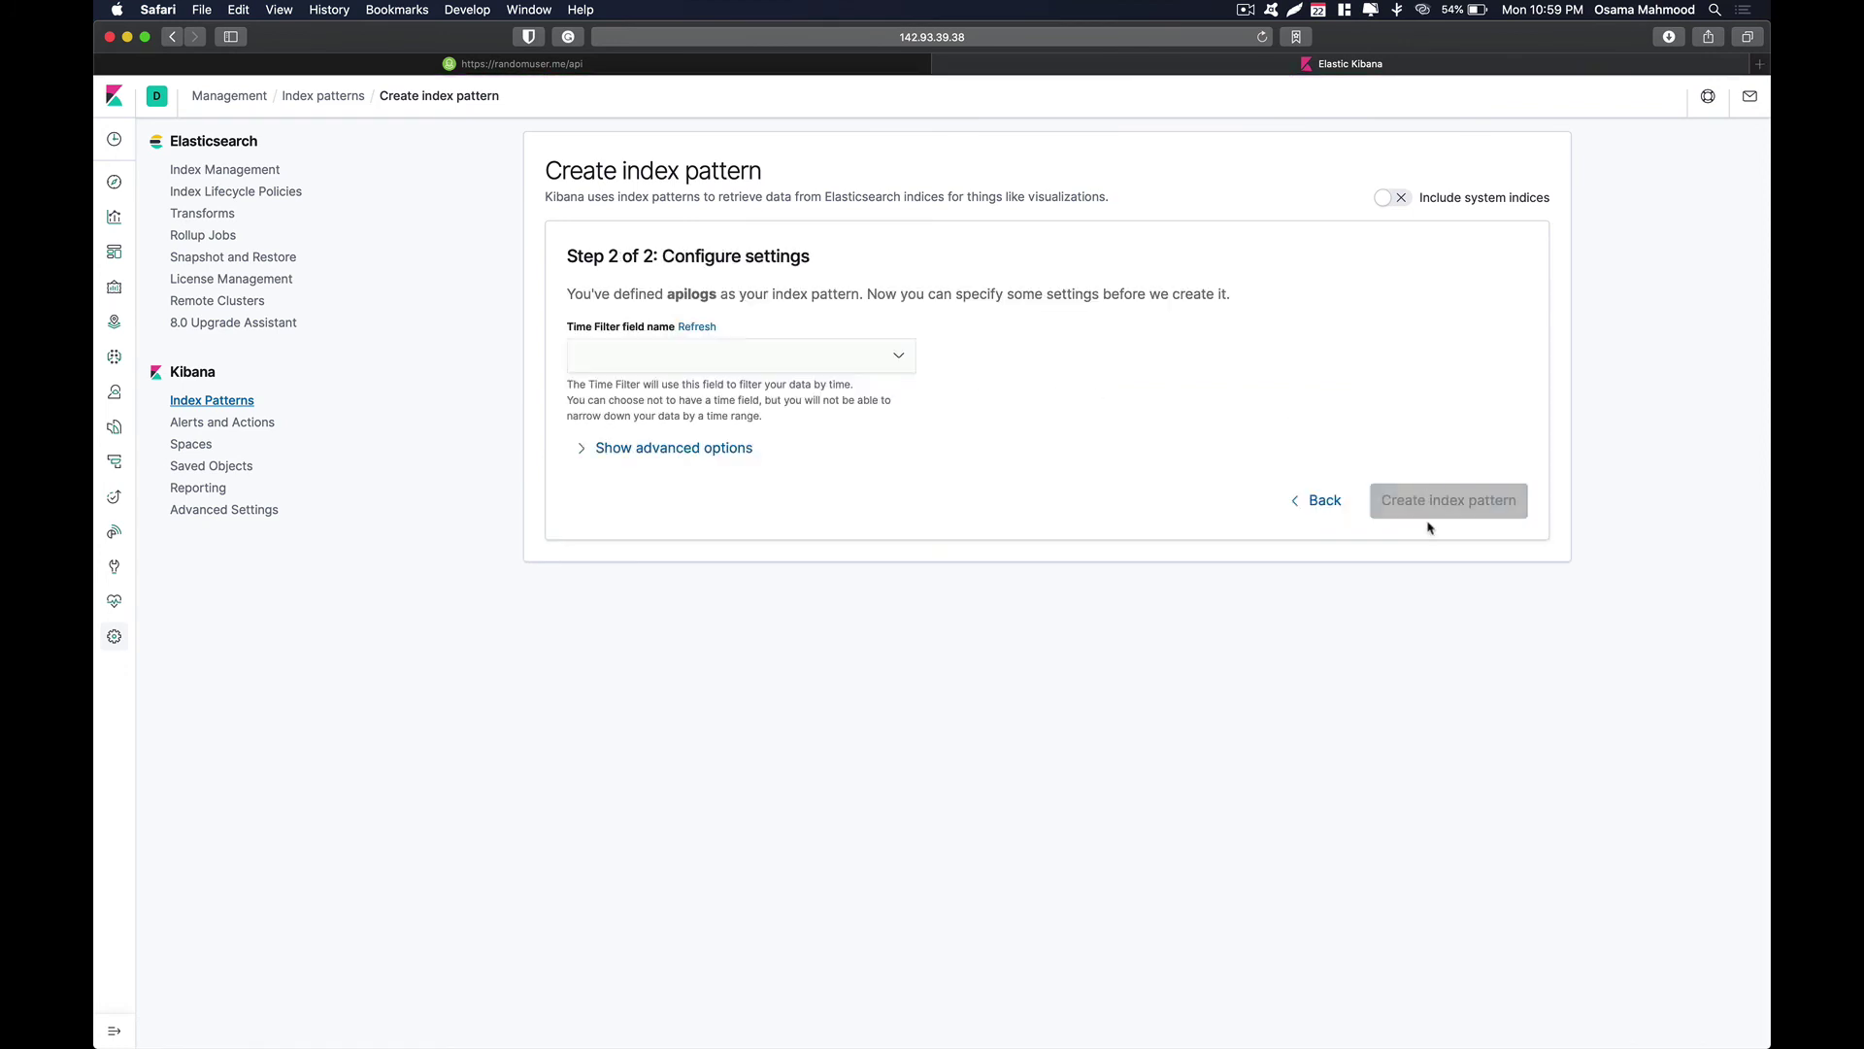
{"action": "left_click", "coordinate": [812, 367]}
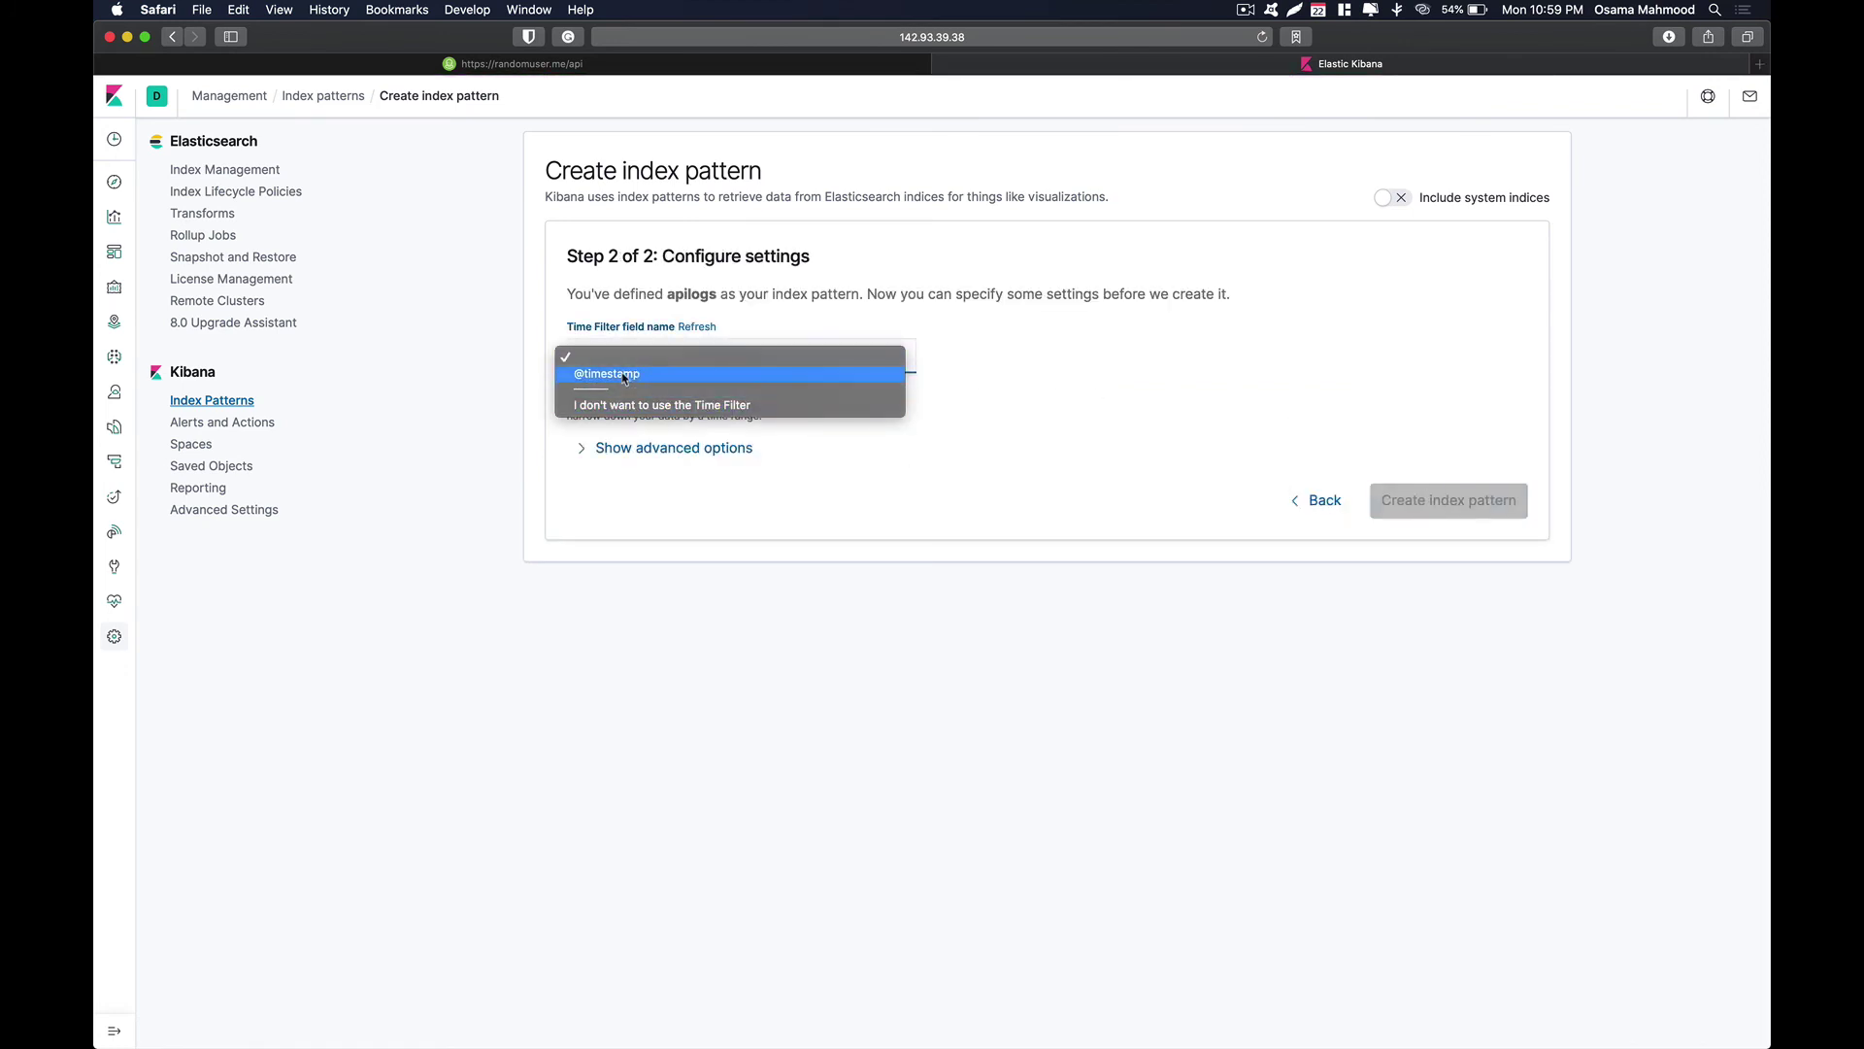
{"action": "left_click", "coordinate": [699, 374]}
{"action": "left_click", "coordinate": [1501, 510]}
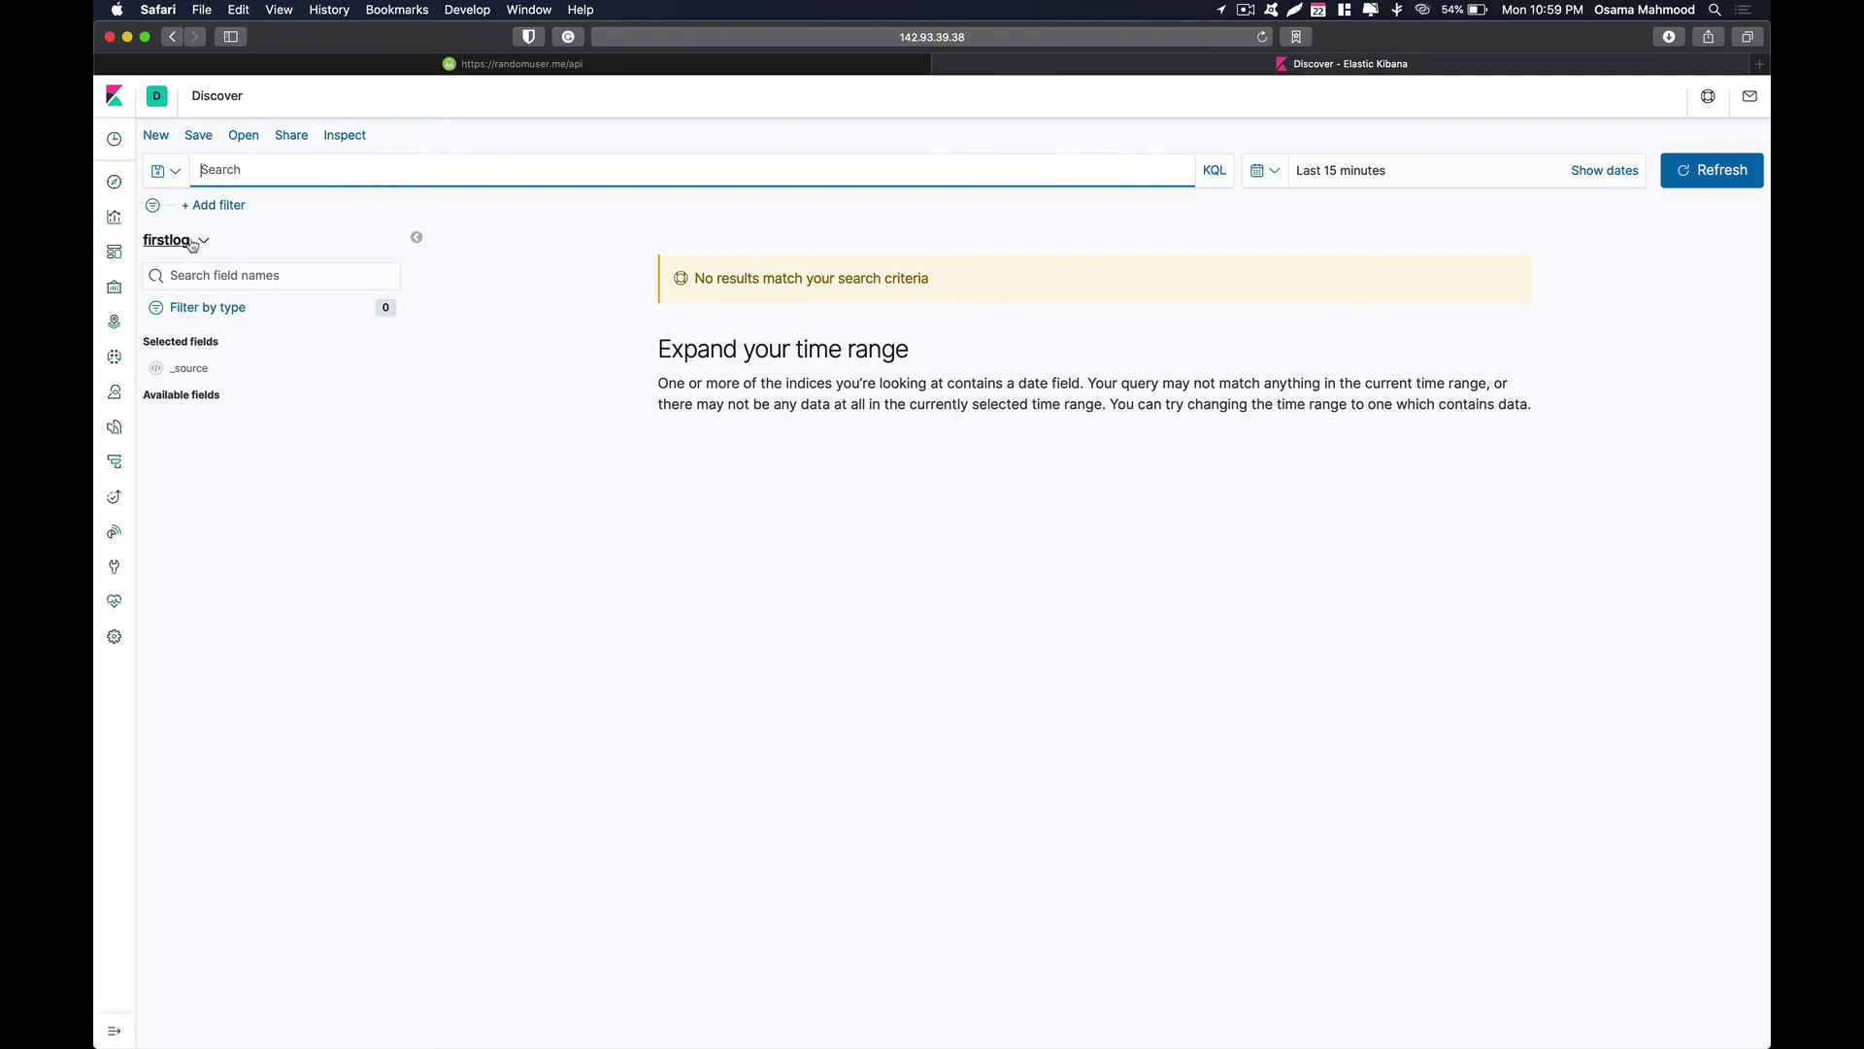
Step: Switch Discover to the apilogs index pattern and expand the first document
{"action": "left_click", "coordinate": [185, 241]}
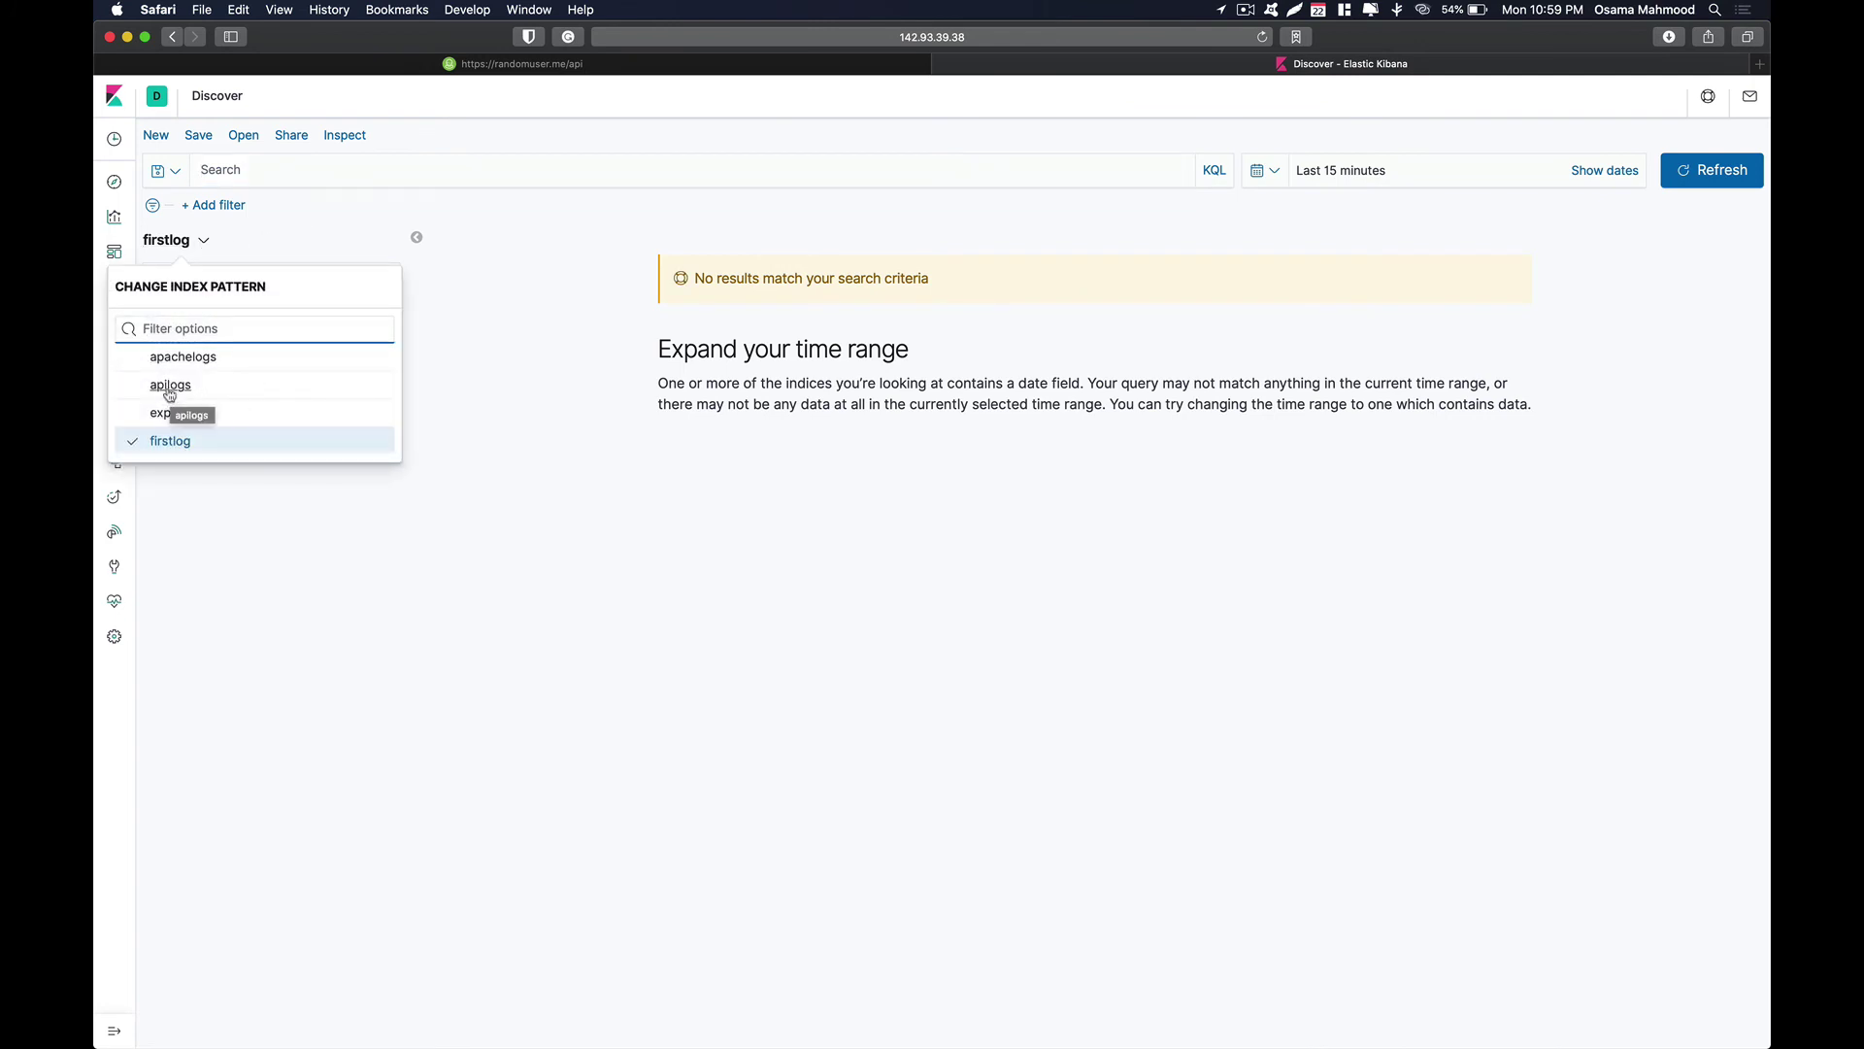
{"action": "left_click", "coordinate": [169, 388]}
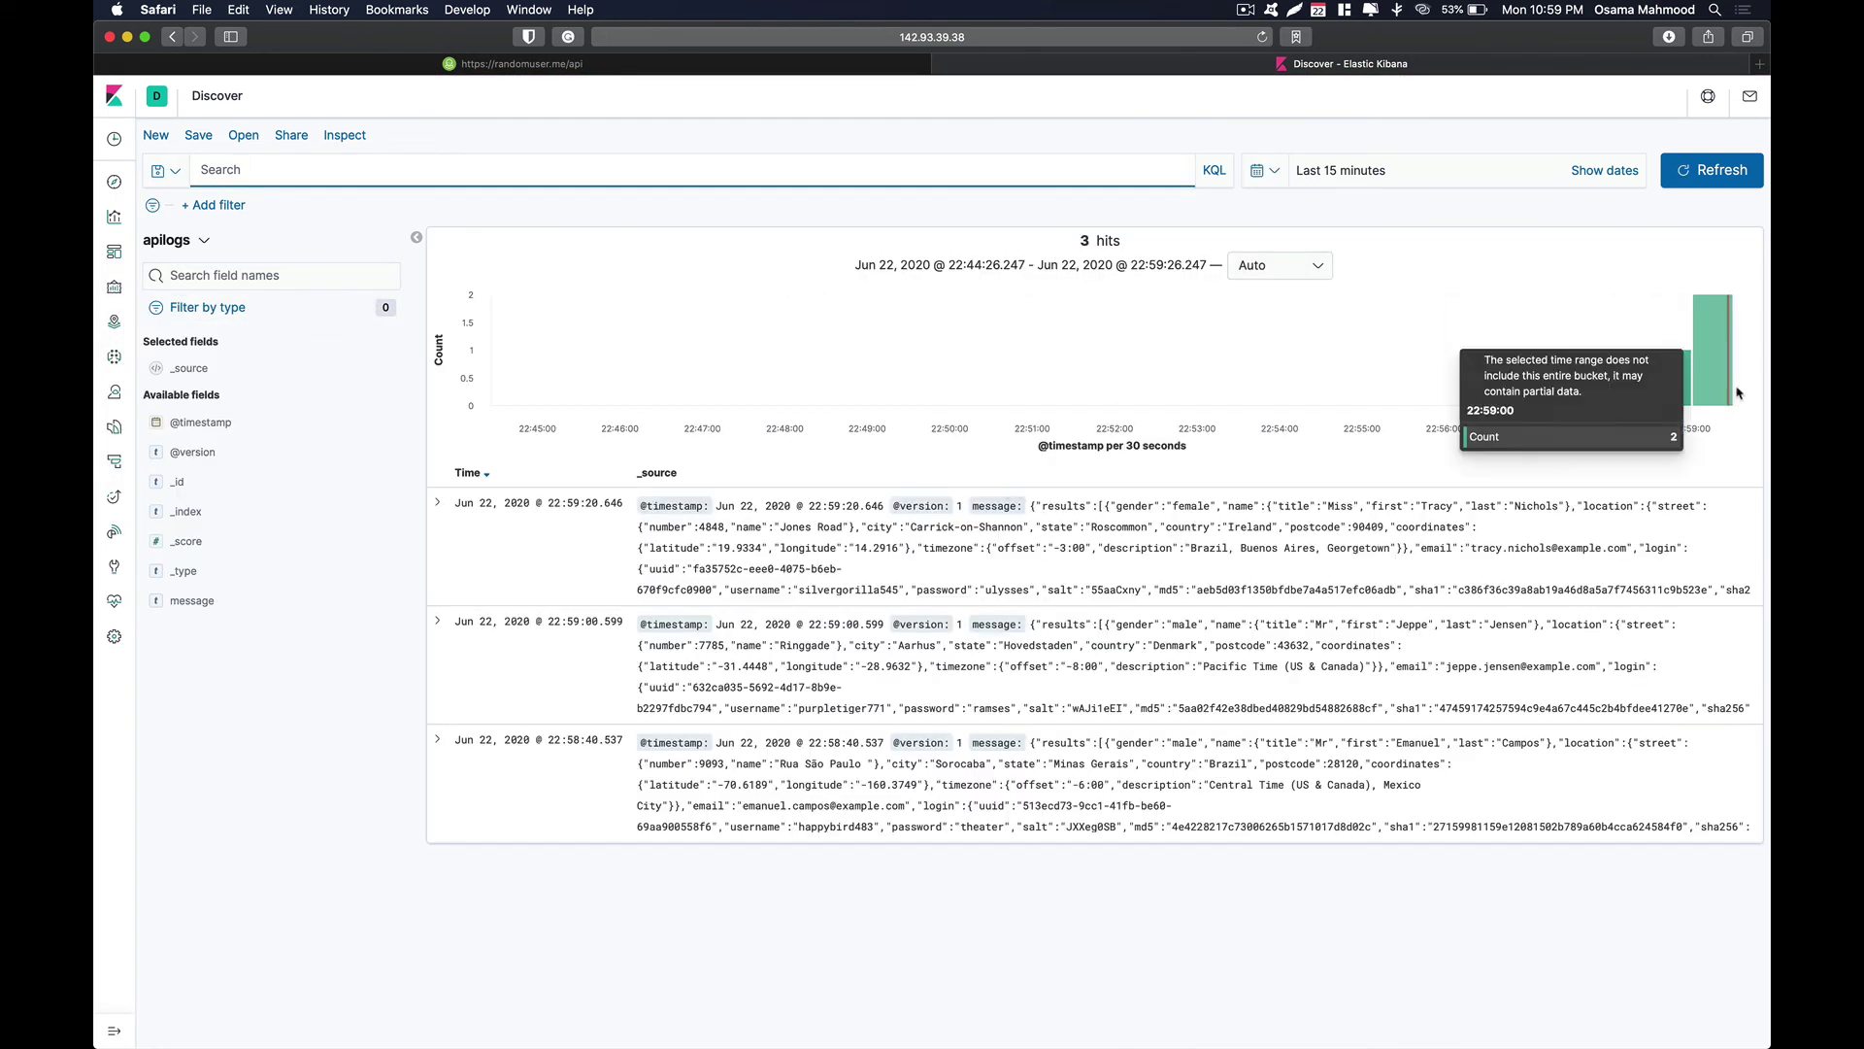
{"action": "mouse_move", "coordinate": [1708, 390]}
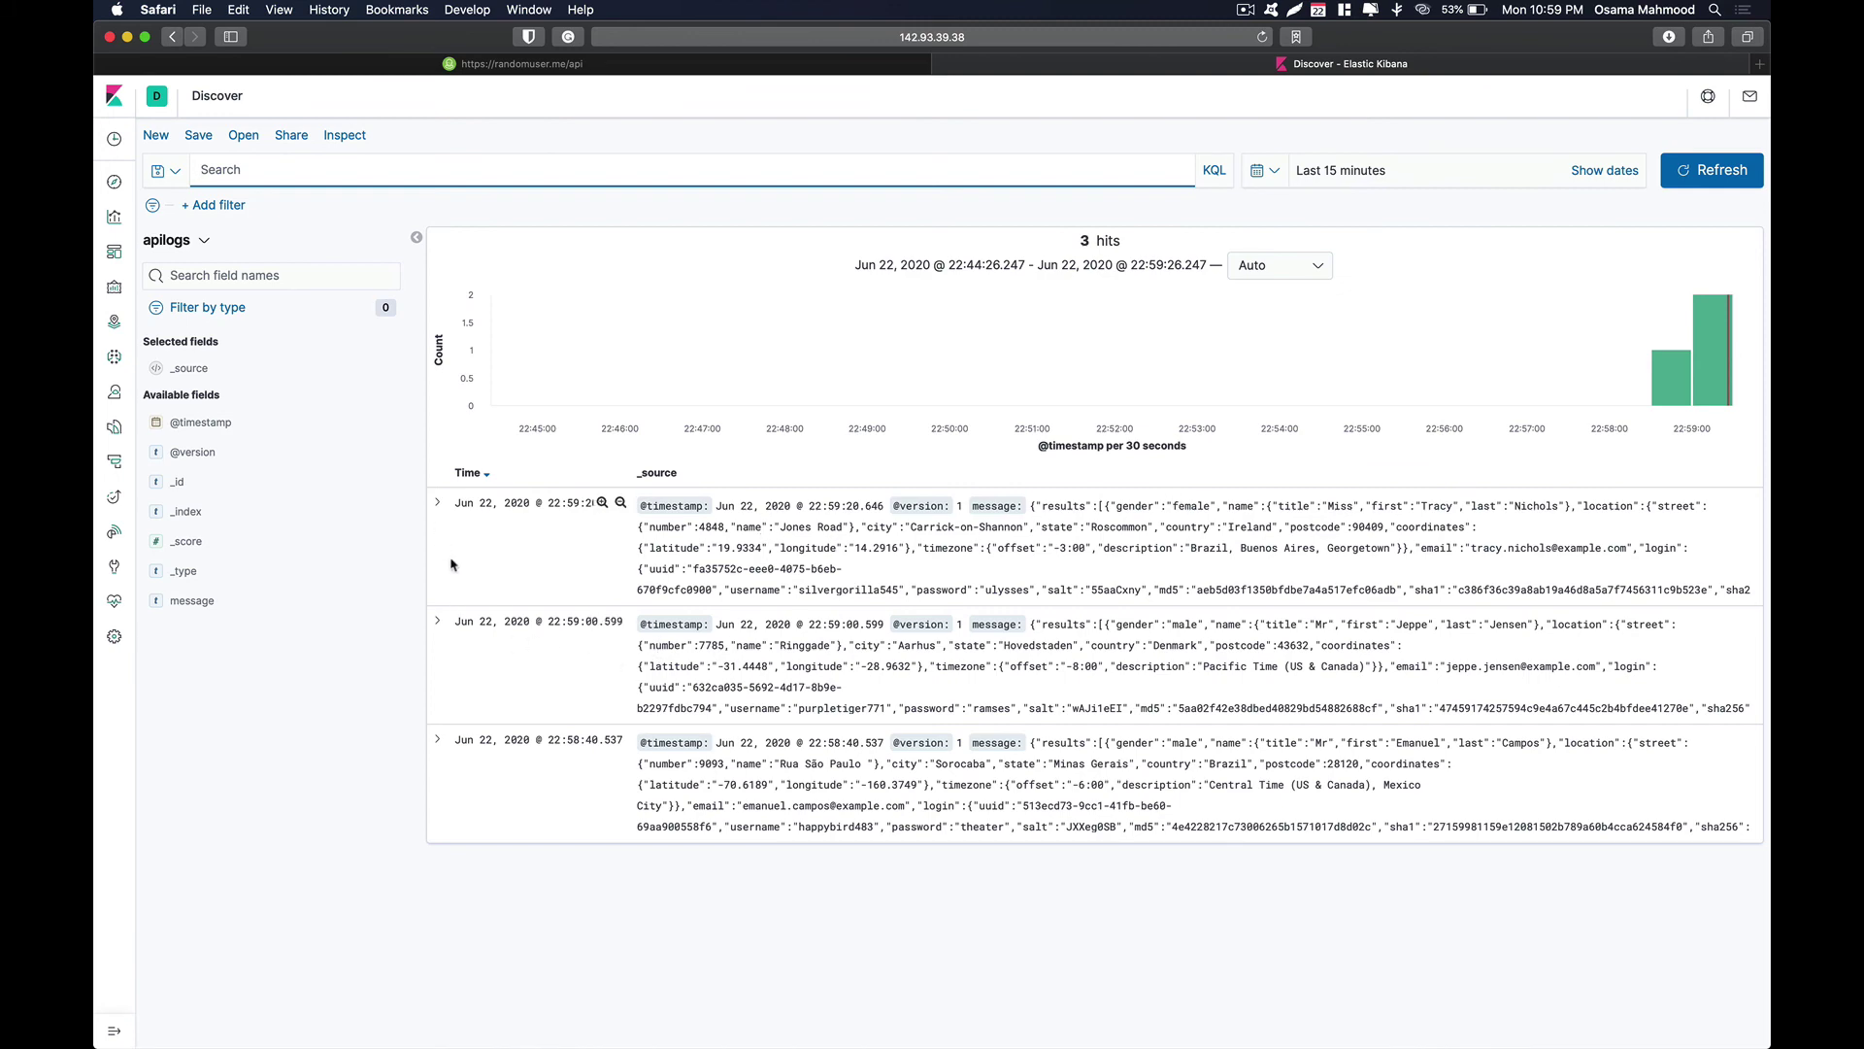
{"action": "left_click", "coordinate": [440, 504]}
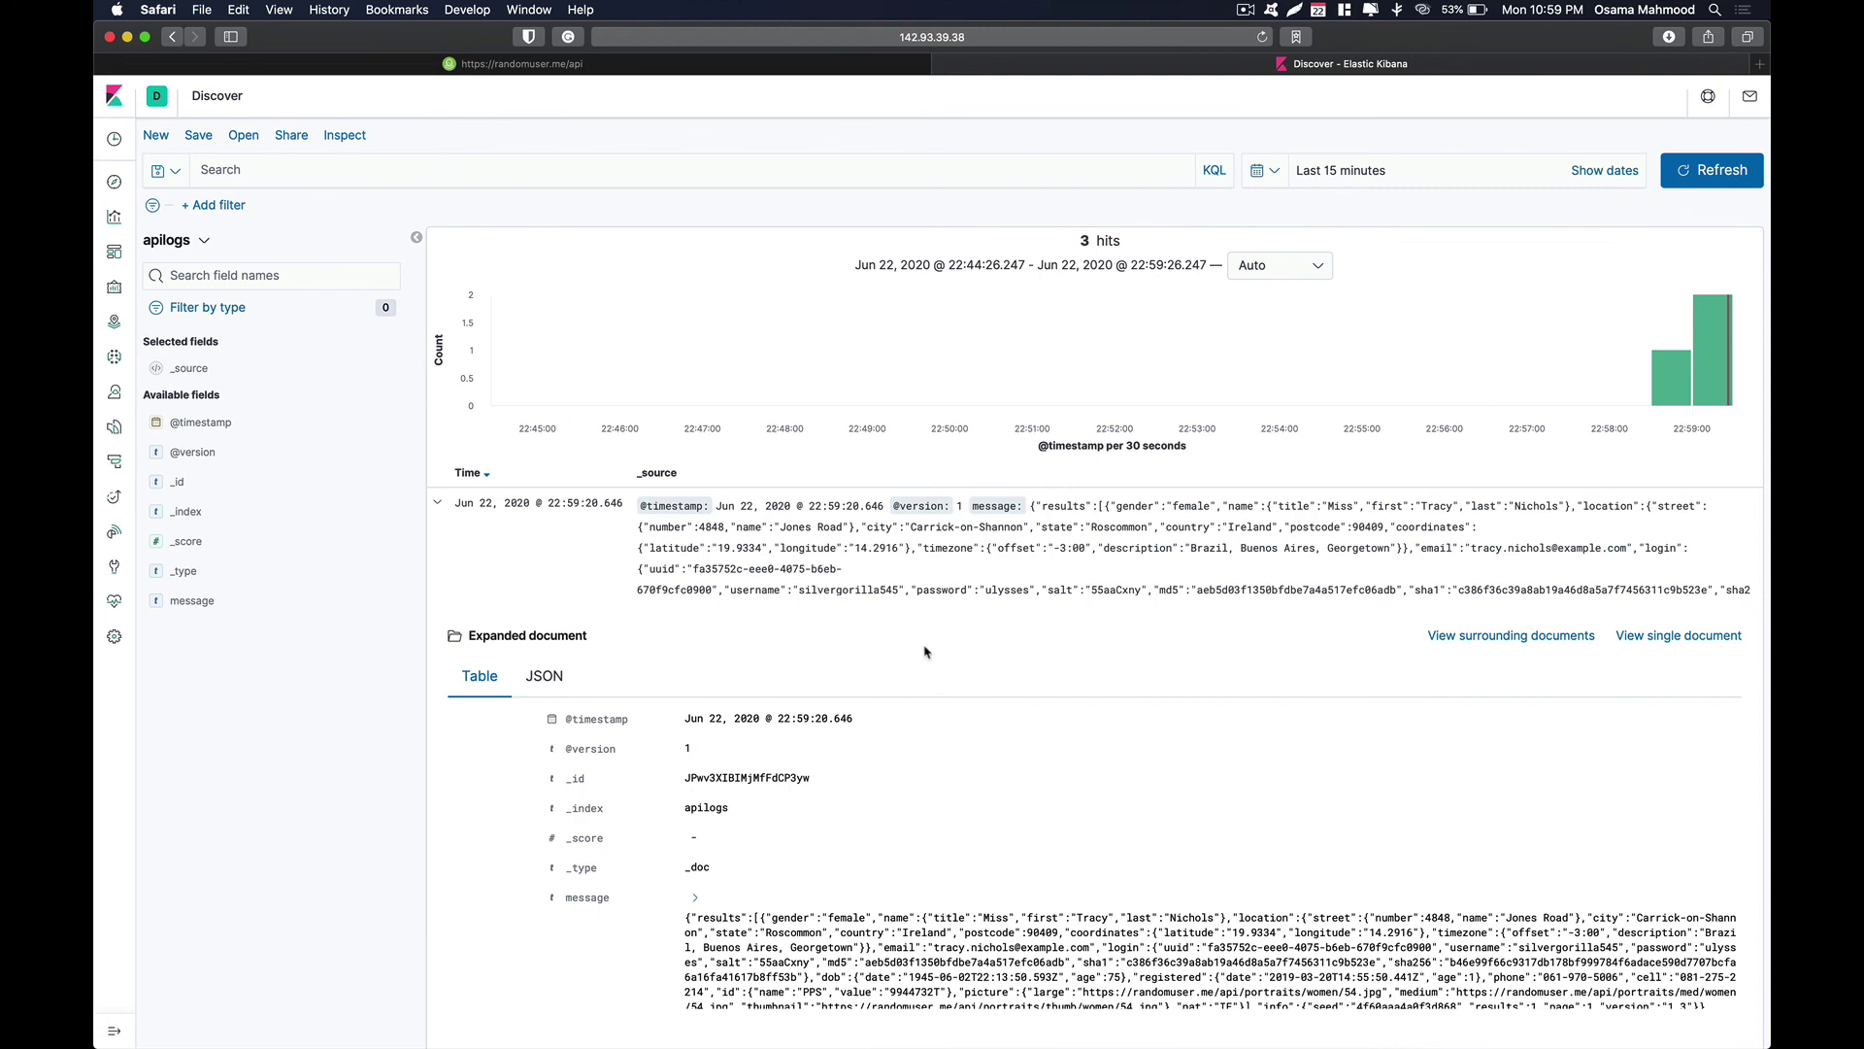
Step: Highlight the random user's name fields in the document's message
{"action": "scroll", "coordinate": [1023, 804], "scroll_direction": "down", "scroll_amount": 3}
{"action": "scroll", "coordinate": [1022, 804], "scroll_direction": "down", "scroll_amount": 1}
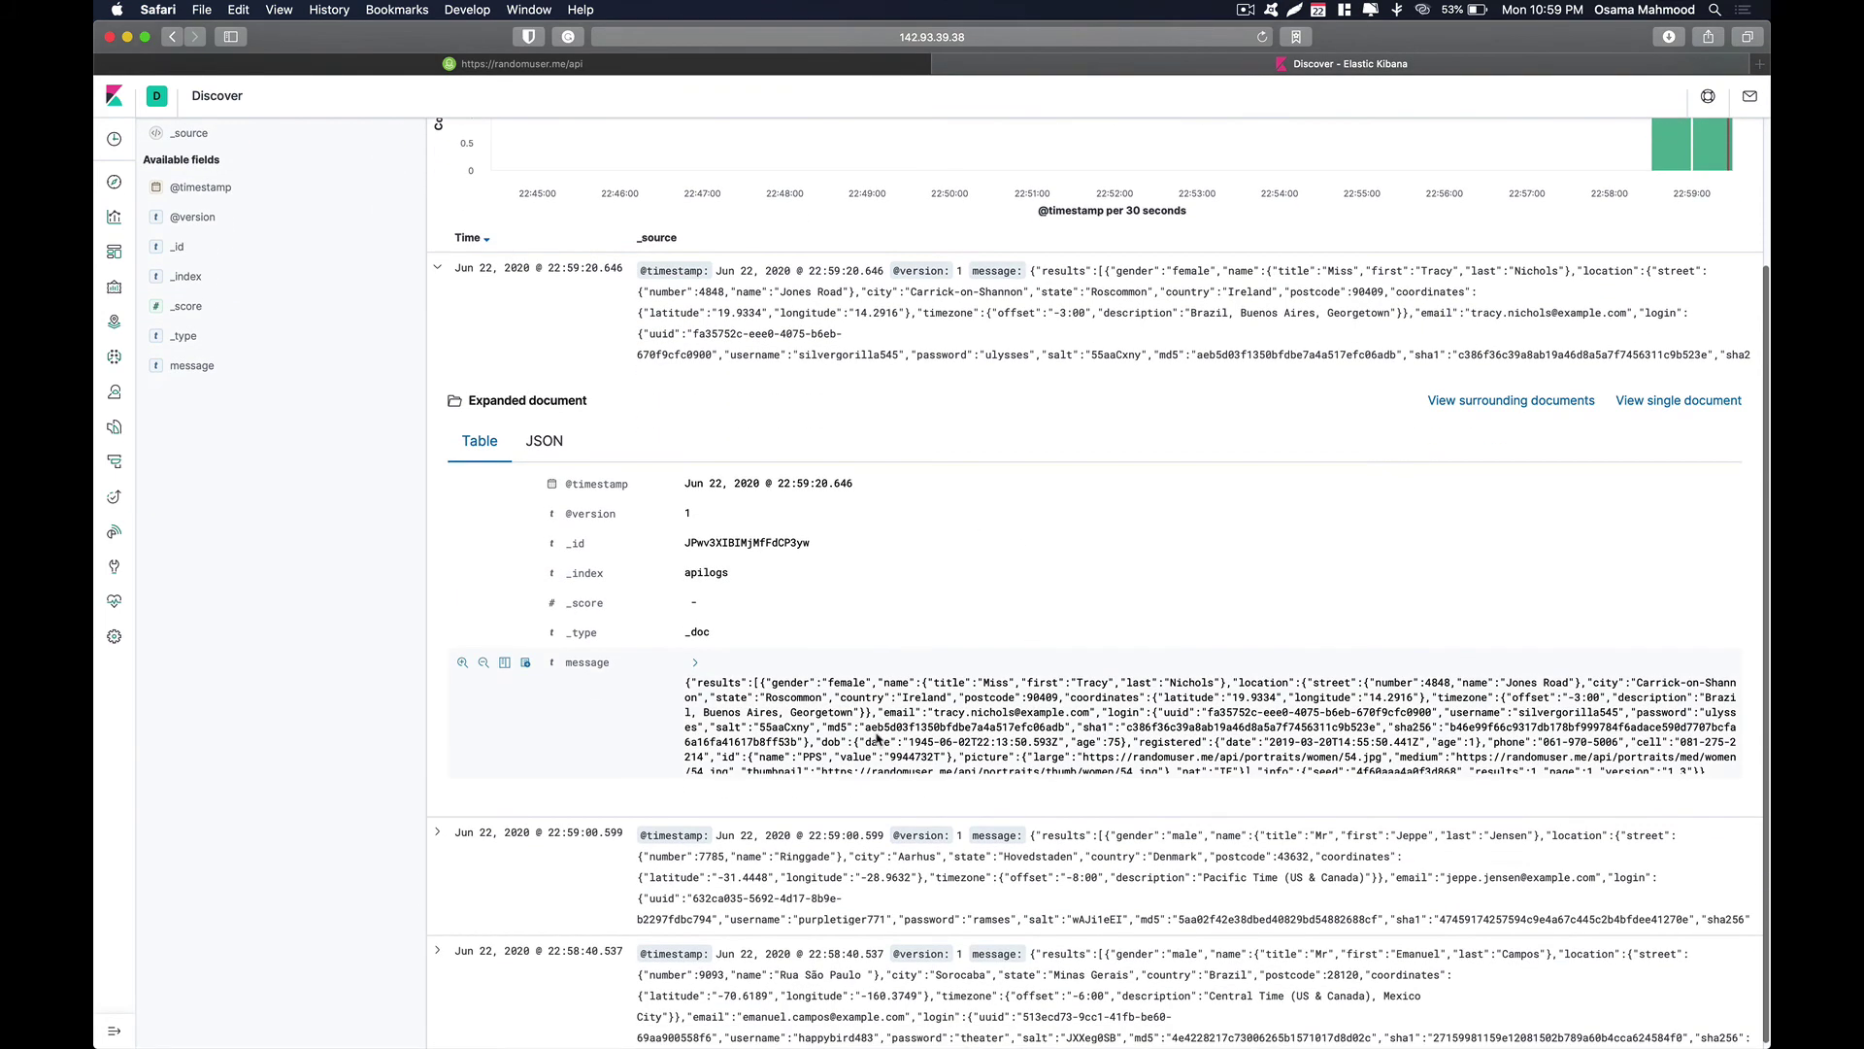
{"action": "triple_click", "coordinate": [1019, 756]}
{"action": "left_click_drag", "start_coordinate": [1024, 756], "coordinate": [924, 680]}
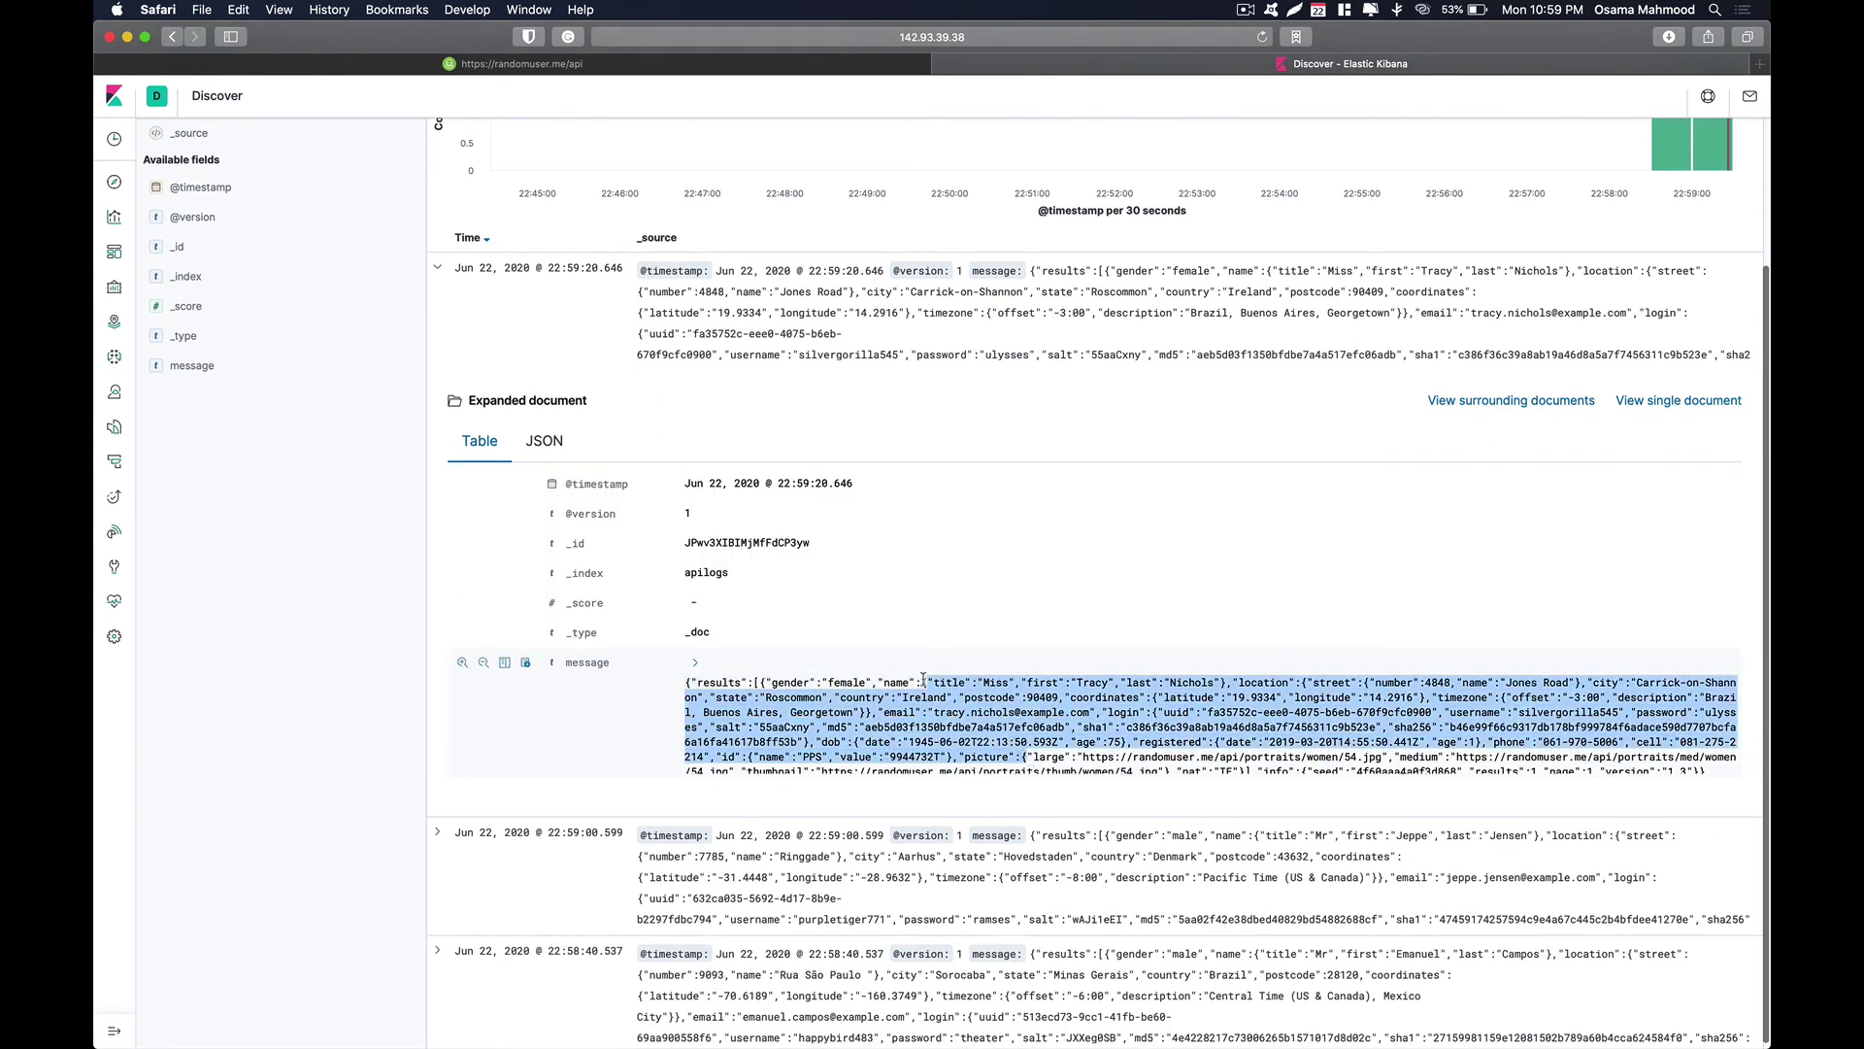
{"action": "left_click", "coordinate": [980, 705]}
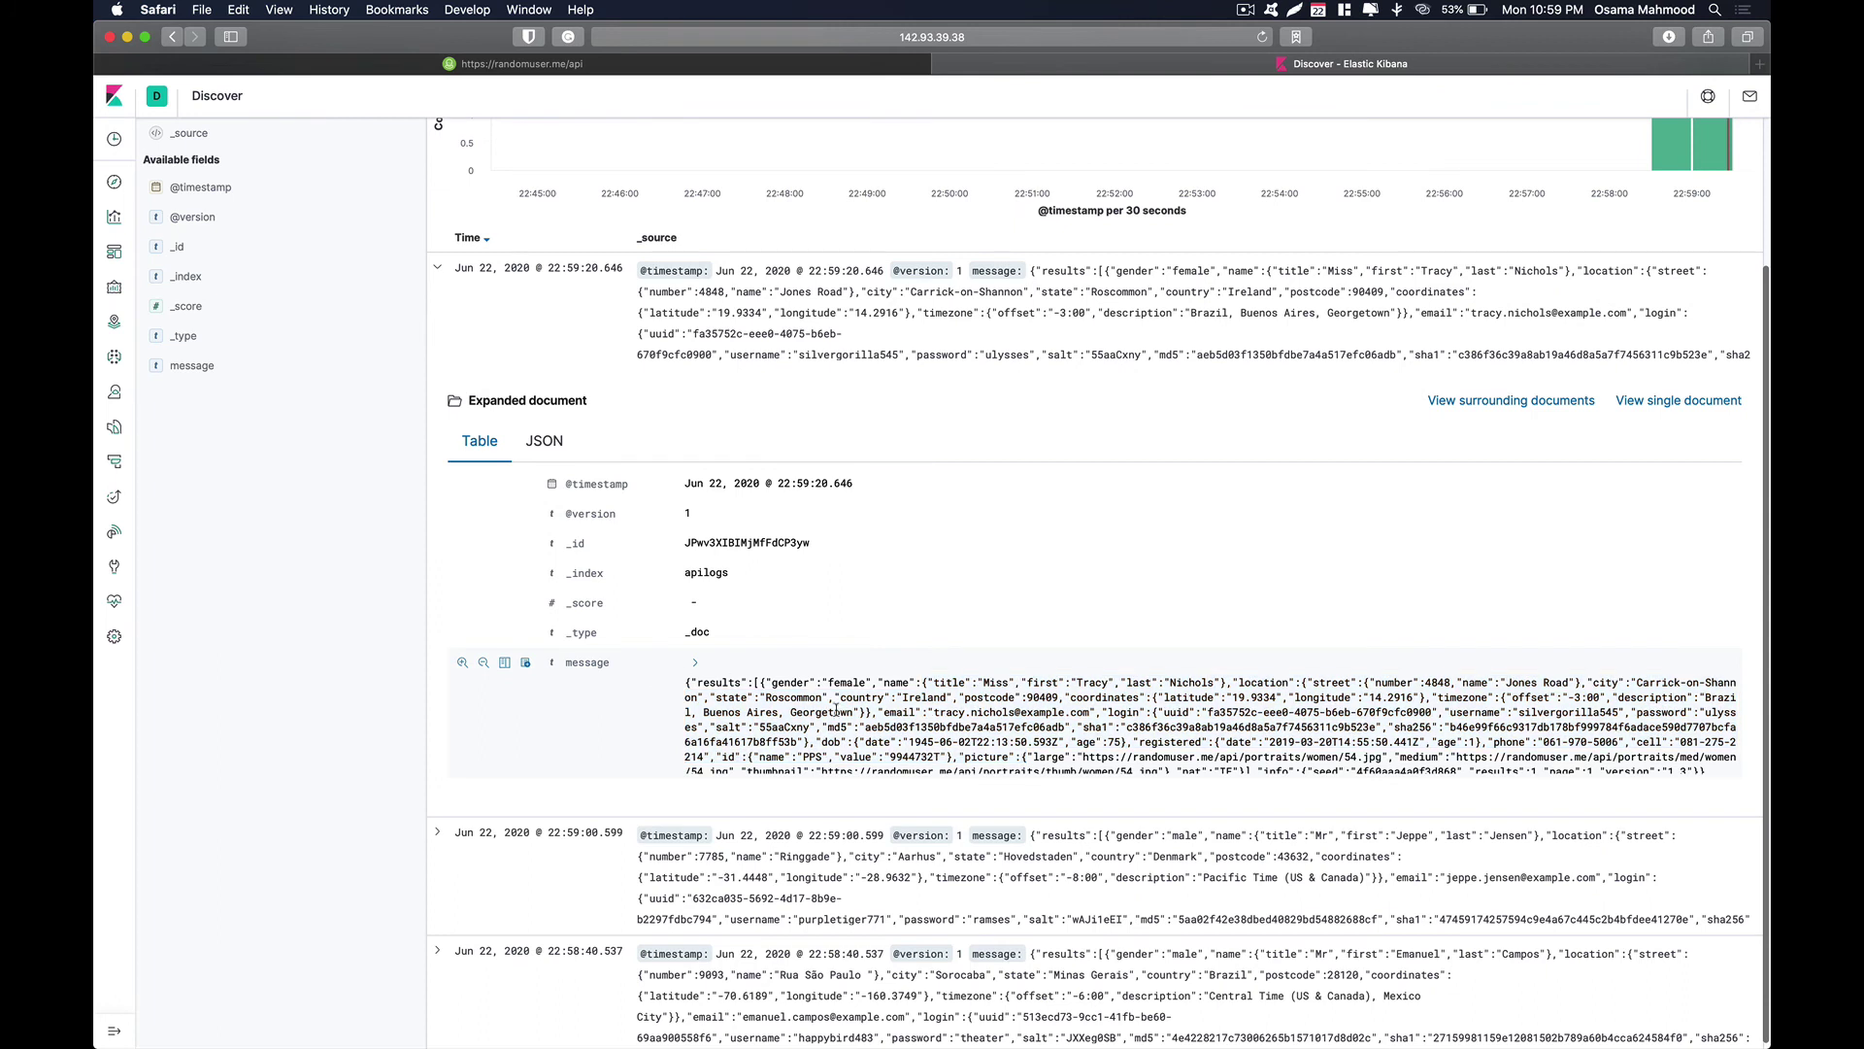
{"action": "left_click_drag", "start_coordinate": [868, 684], "coordinate": [1413, 684]}
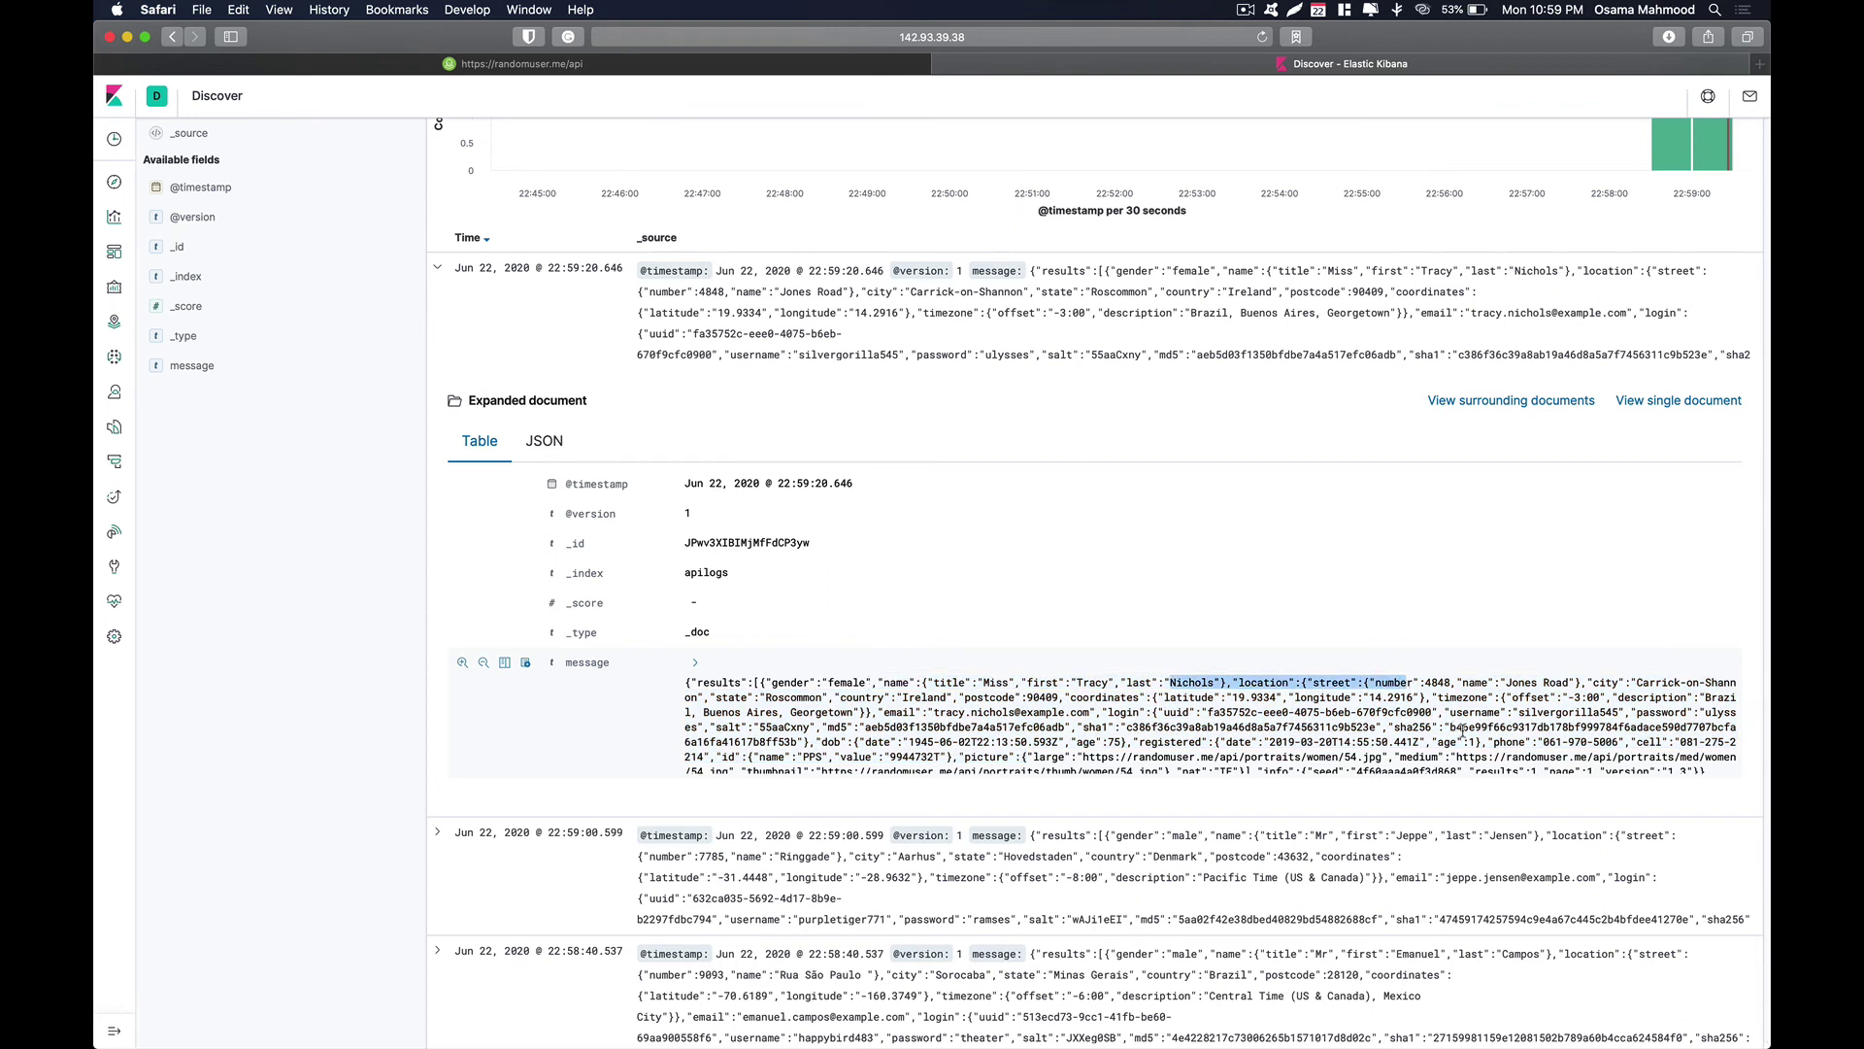
Step: Refresh Discover so the apilogs results show 4 hits
{"action": "scroll", "coordinate": [1253, 261], "scroll_direction": "up", "scroll_amount": 3}
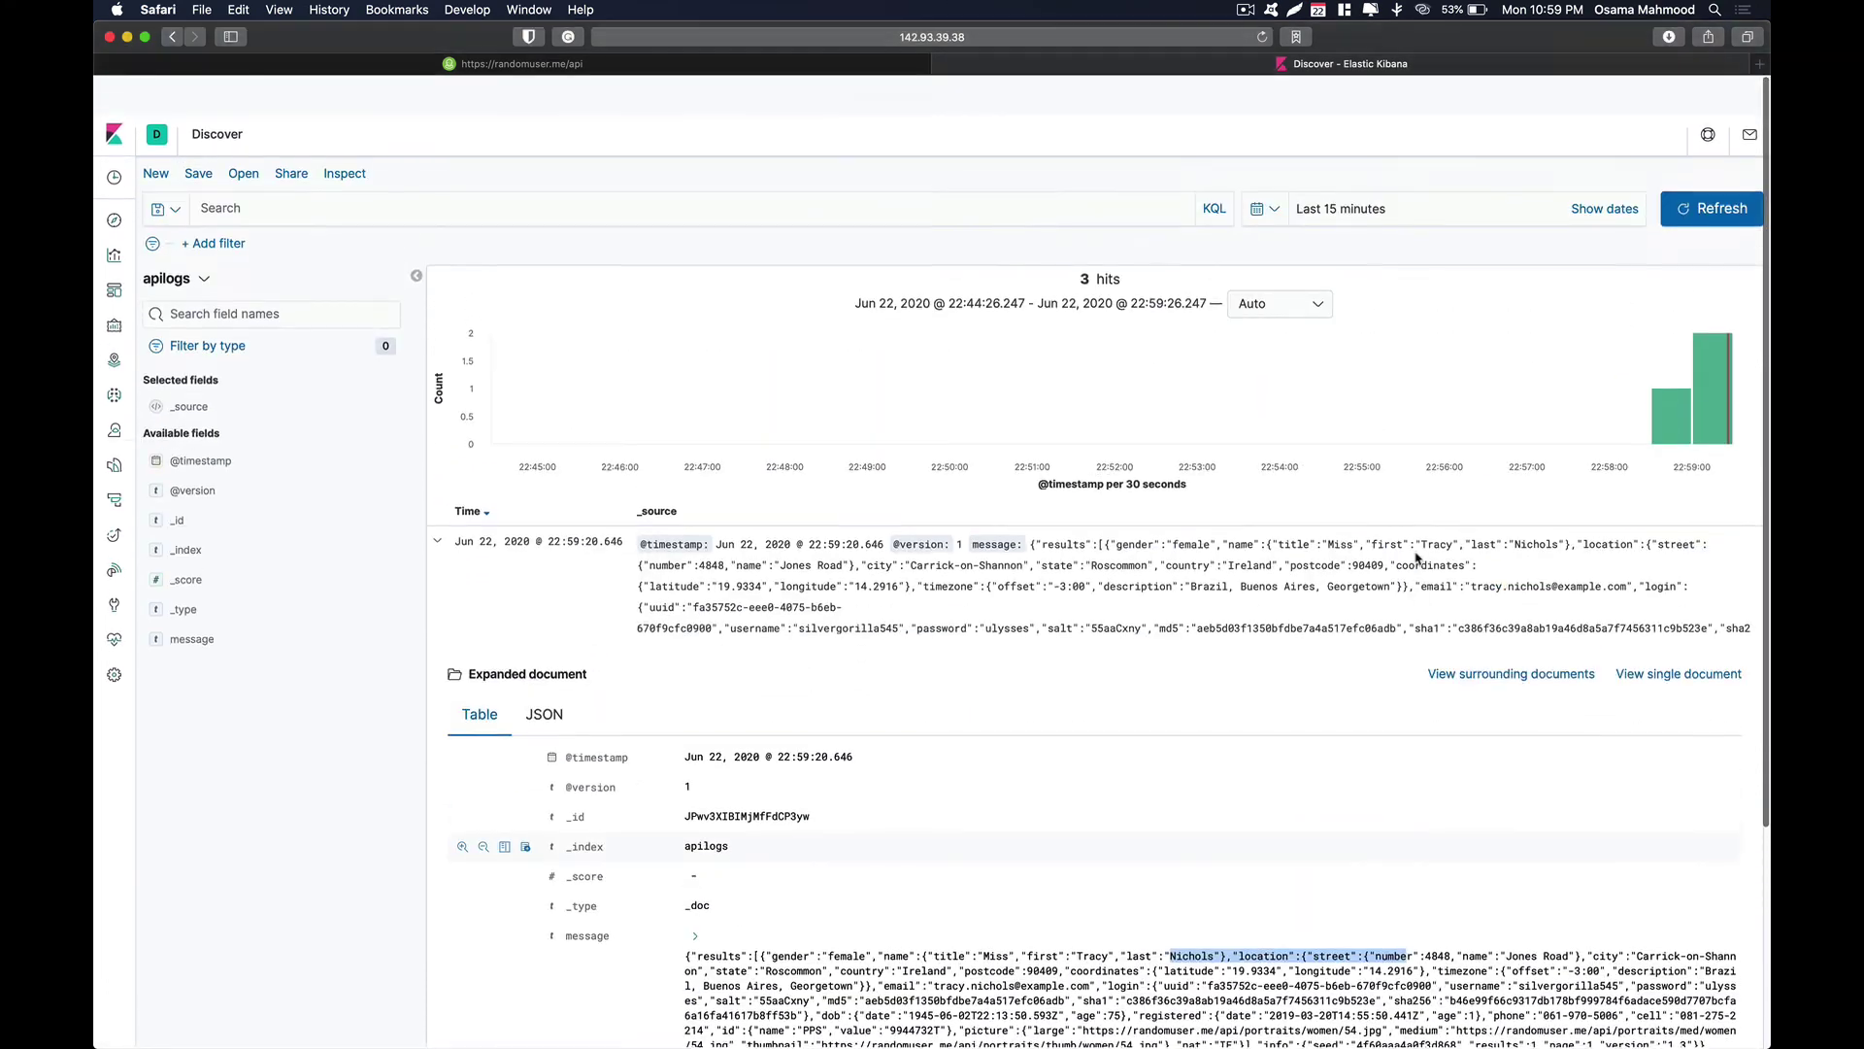
{"action": "left_click", "coordinate": [1710, 171]}
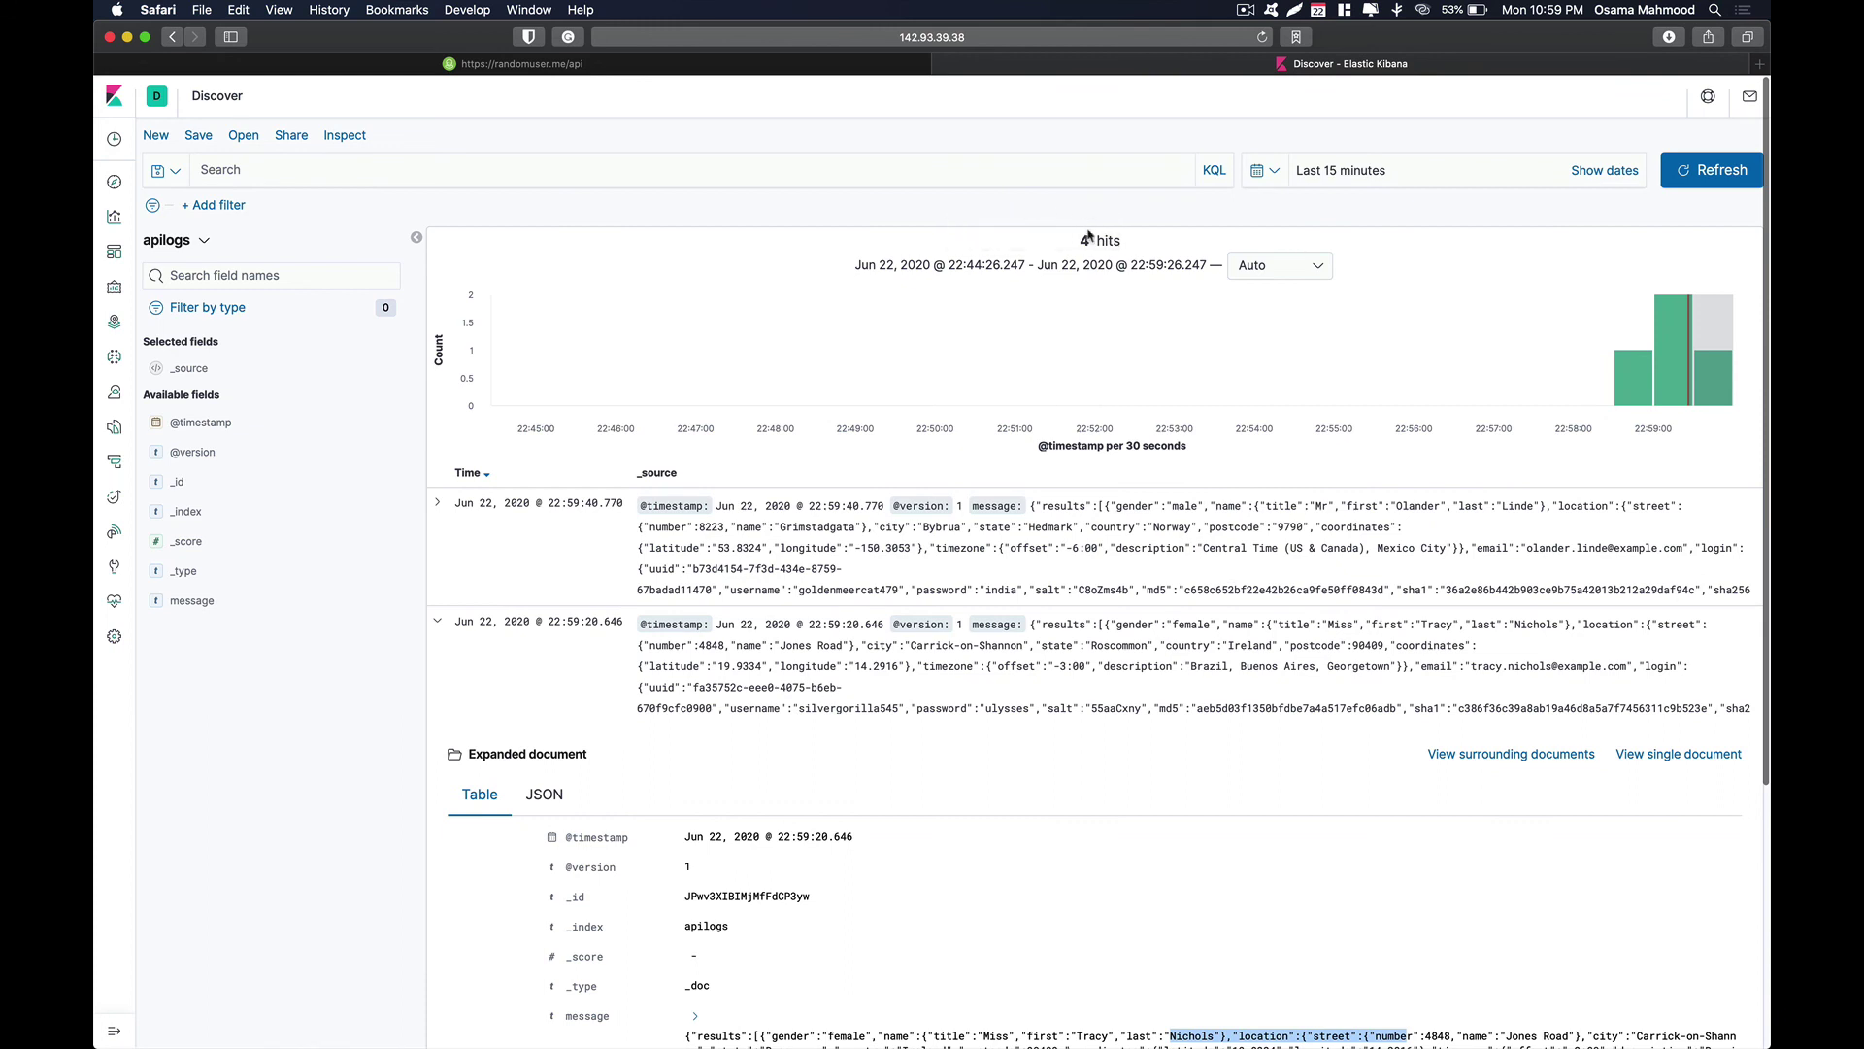
{"action": "left_click_drag", "start_coordinate": [1073, 244], "coordinate": [1163, 241]}
{"action": "left_click", "coordinate": [1163, 242]}
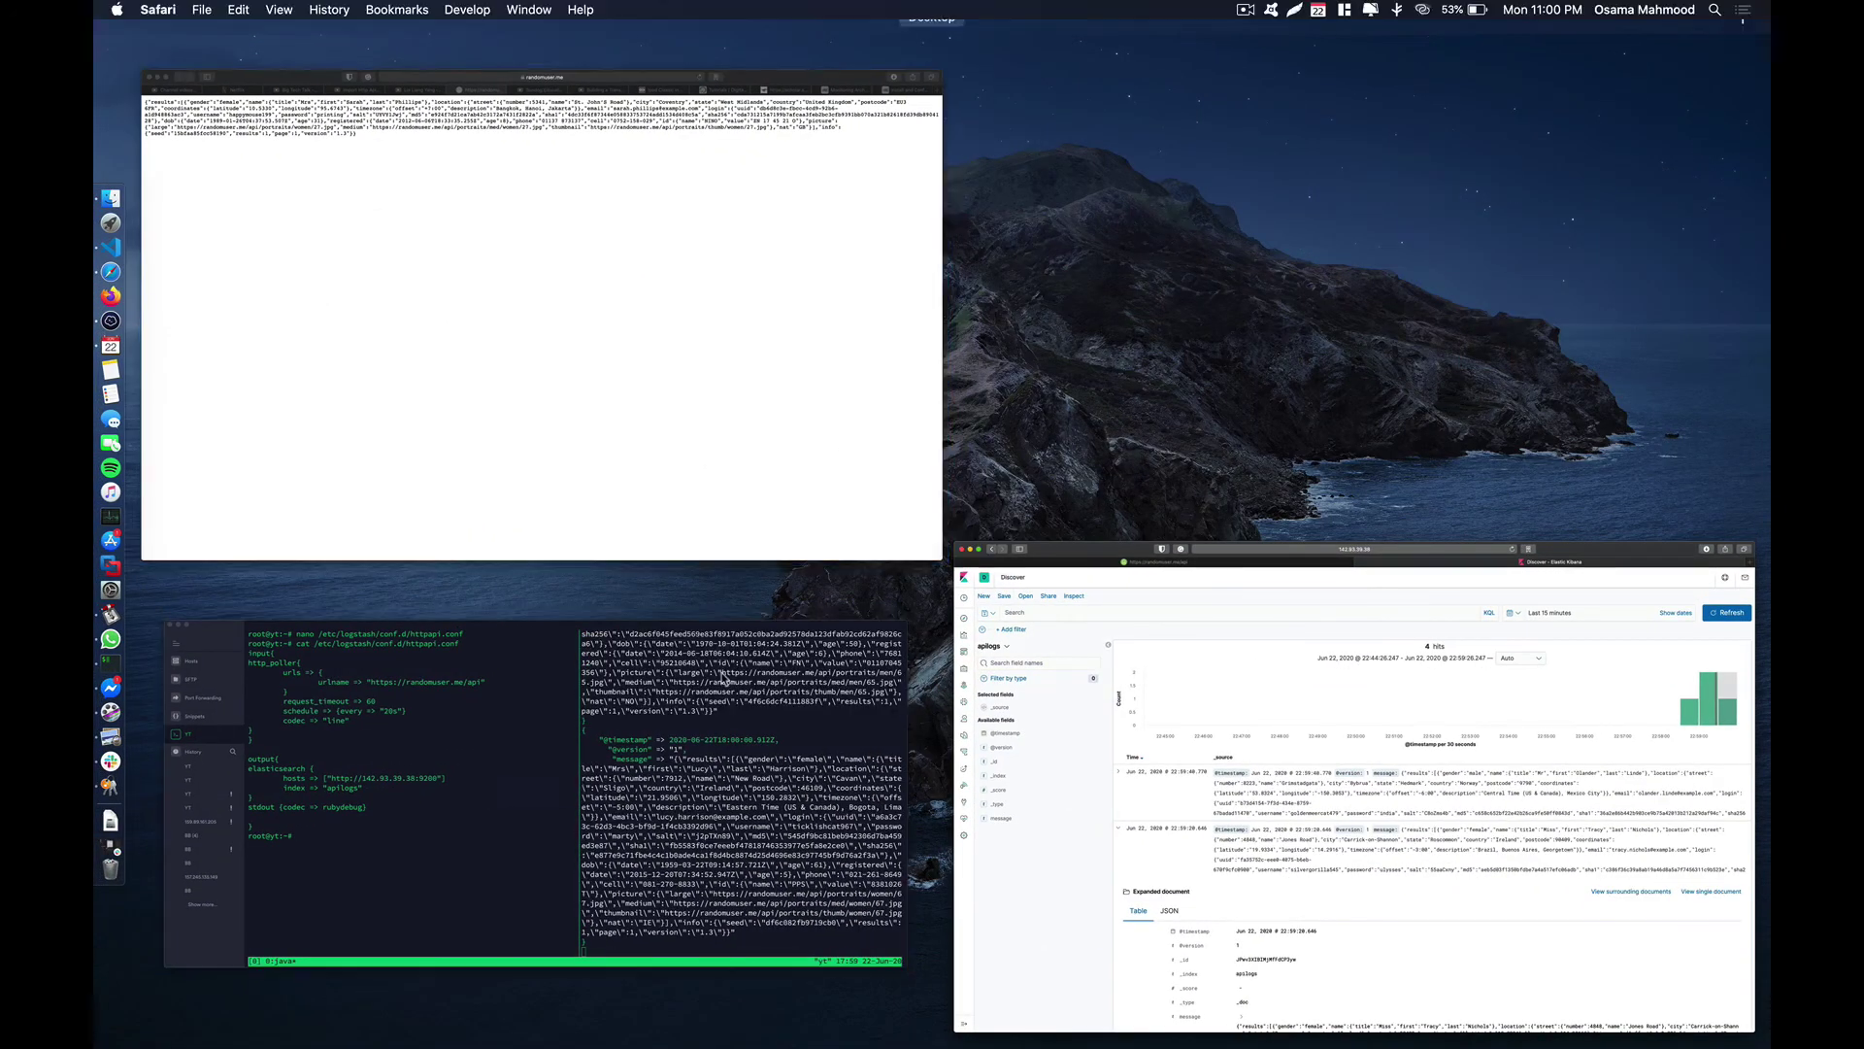
Step: Back in Termius, highlight the 20-second schedule line in the config pane
{"action": "key", "text": "super+Tab"}
{"action": "left_click", "coordinate": [524, 390]}
{"action": "left_click_drag", "start_coordinate": [684, 406], "coordinate": [418, 417]}
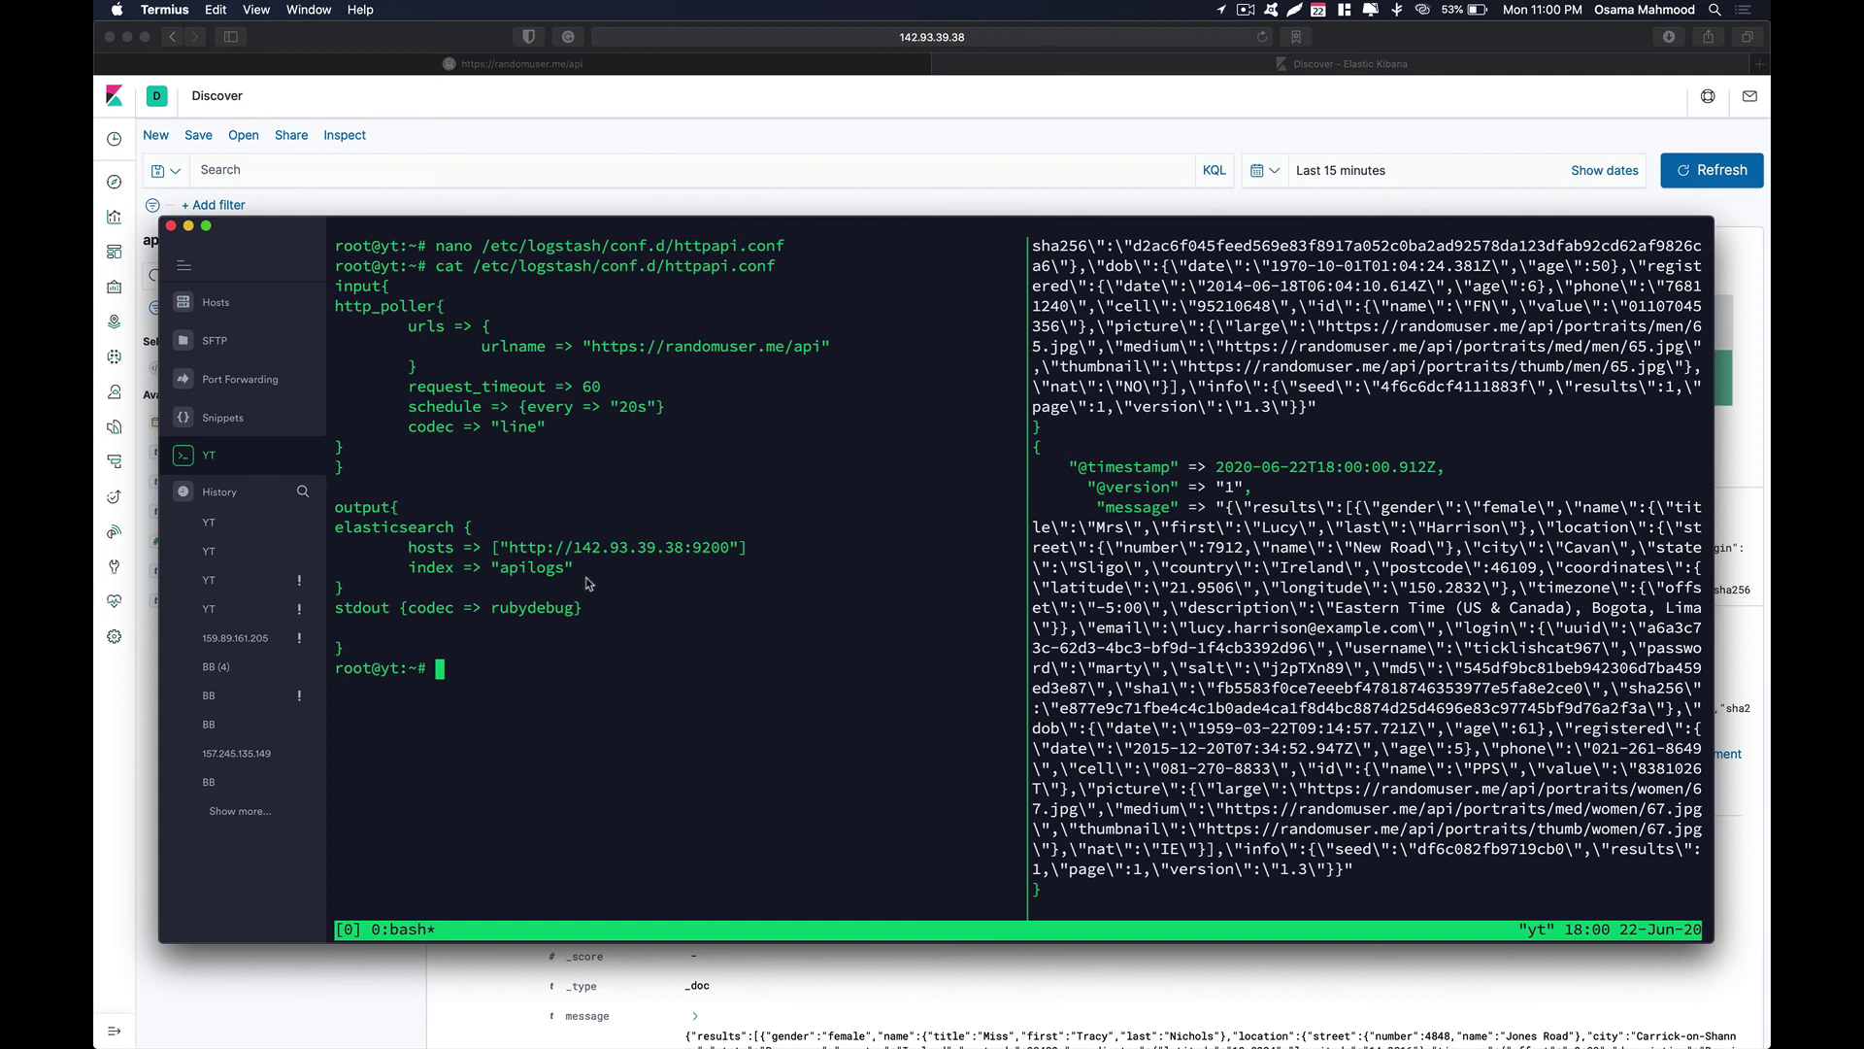
Step: Highlight the latest random-user event in the Logstash output pane, then exit copy mode
{"action": "left_click", "coordinate": [1424, 890]}
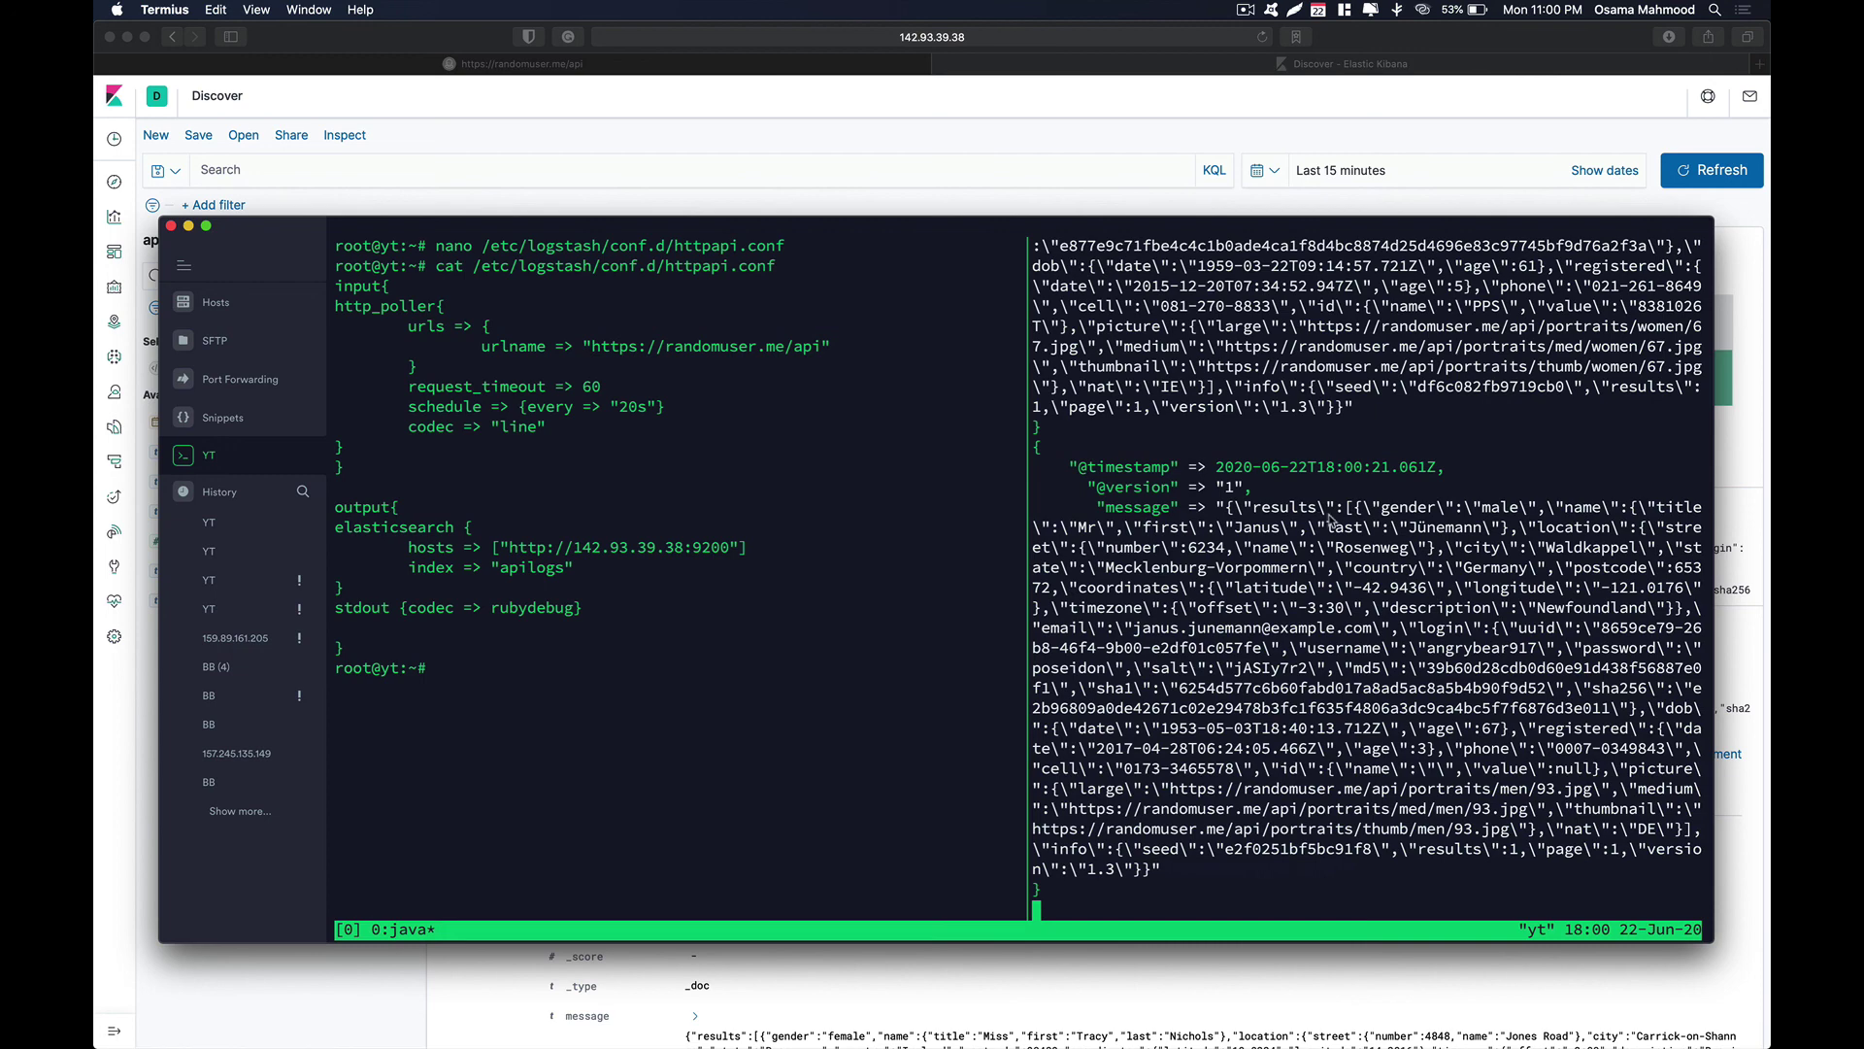
{"action": "left_click_drag", "start_coordinate": [1229, 508], "coordinate": [1398, 550]}
{"action": "left_click_drag", "start_coordinate": [1460, 696], "coordinate": [1468, 851]}
{"action": "key", "text": "Return"}
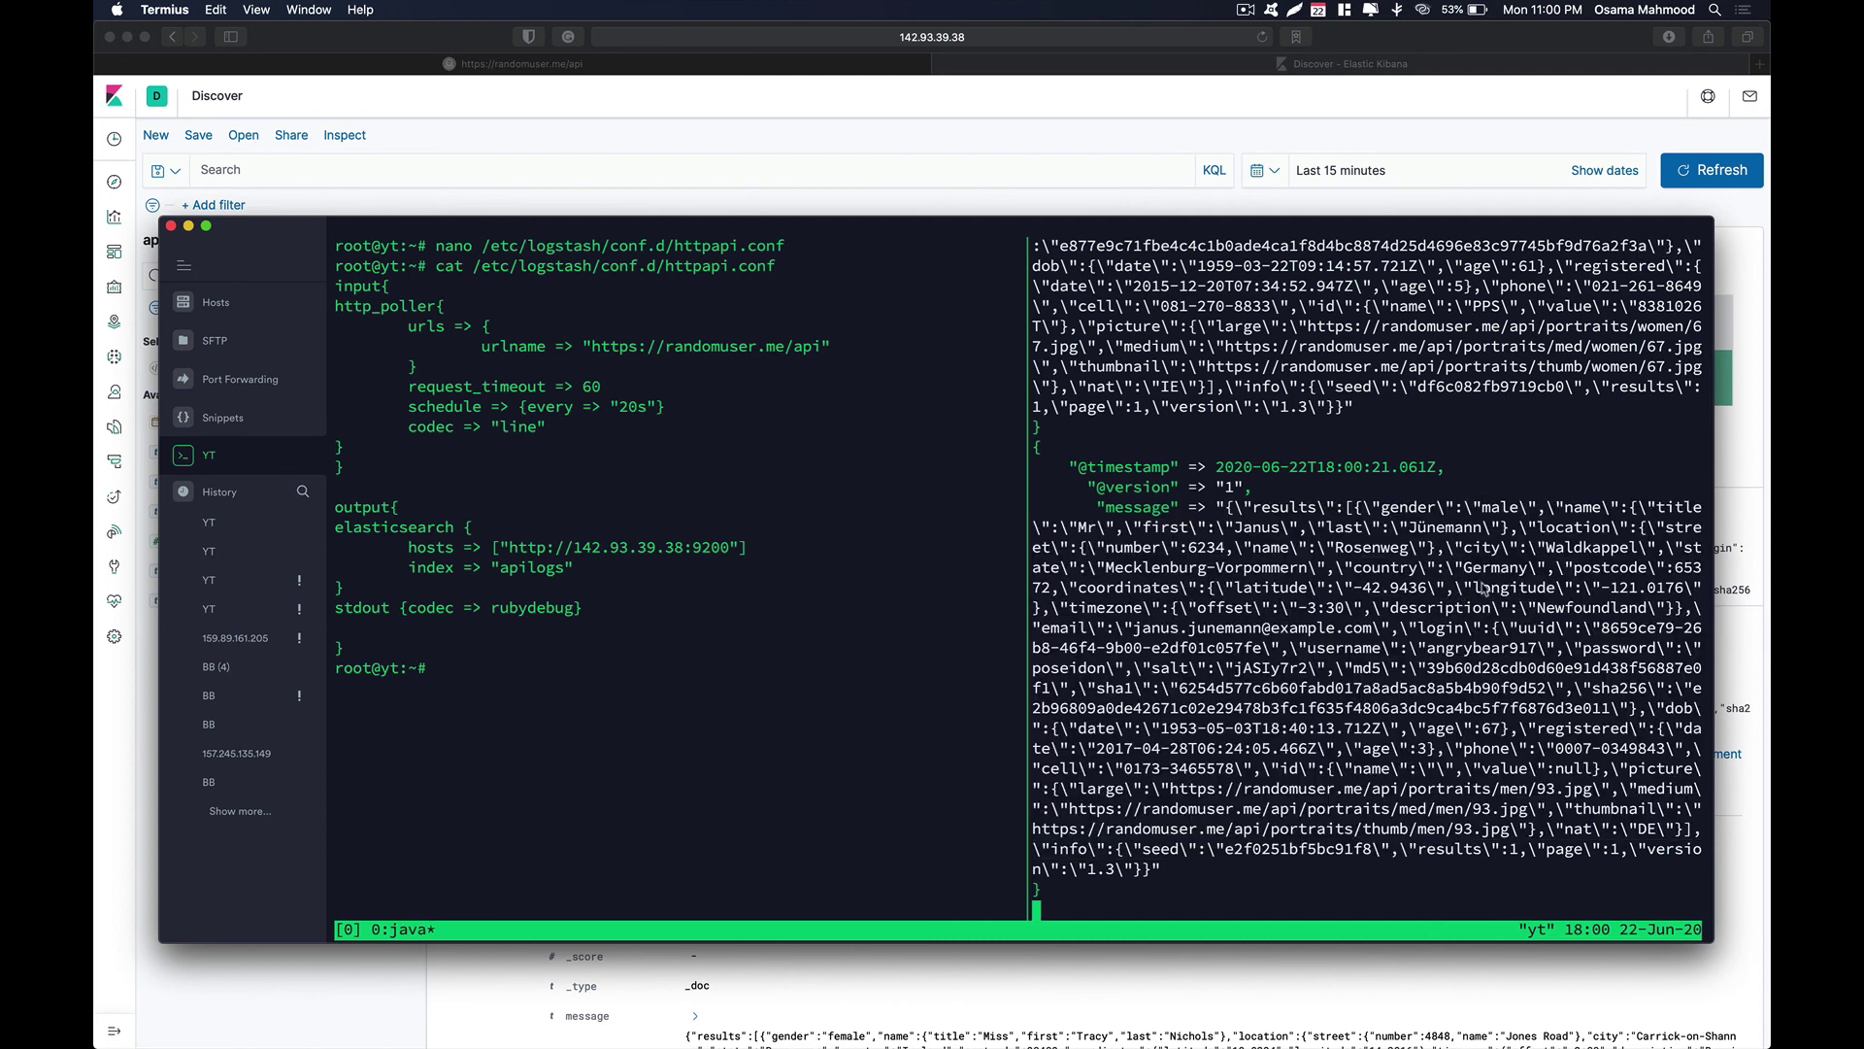